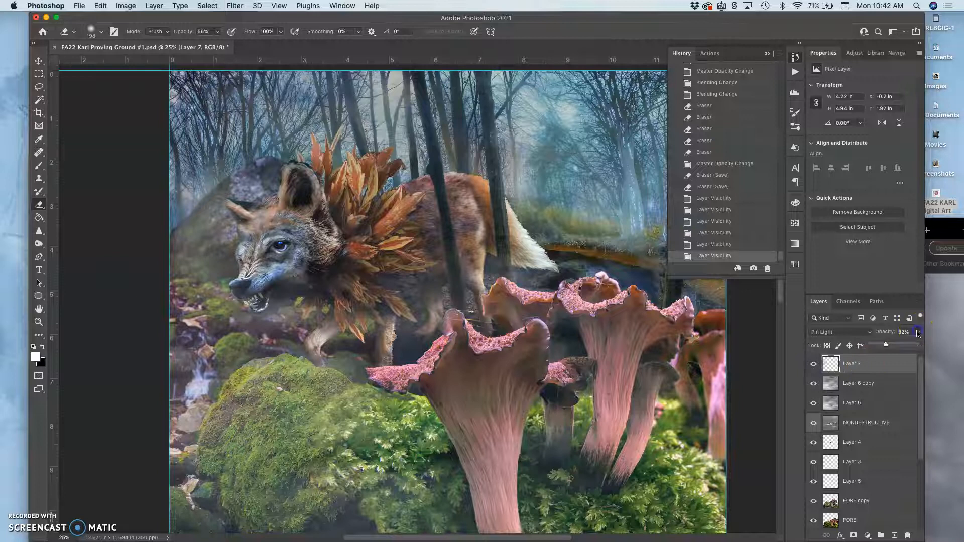
Set Layer 7's opacity to 41%.
drag(882, 346, 888, 346)
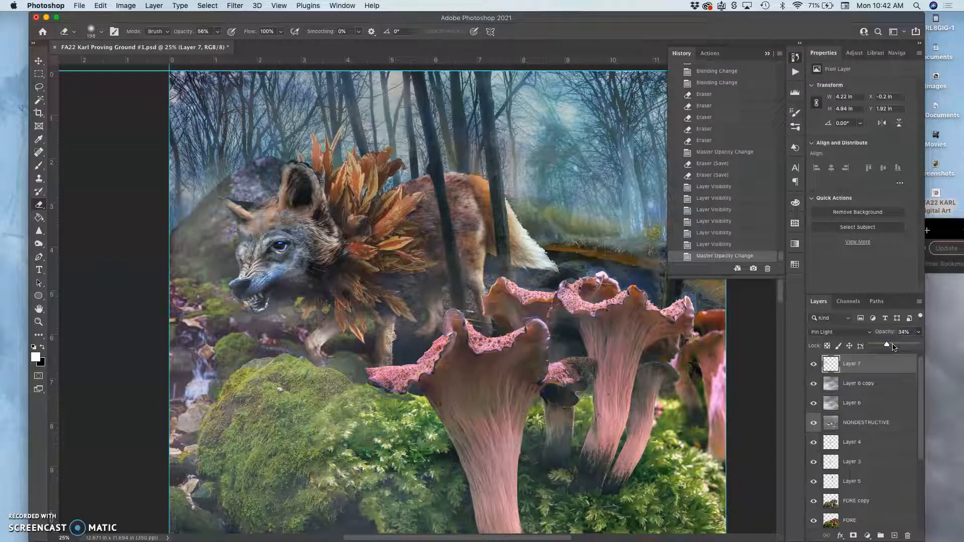
click(892, 346)
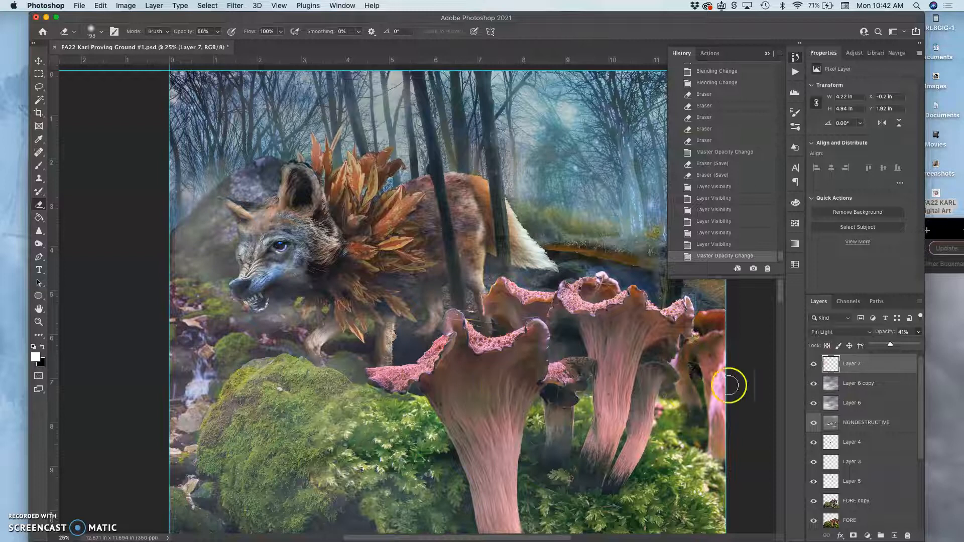
Toggle the visibility of Layer 6 copy and Layer 6 to compare what each fog layer contributes.
click(813, 384)
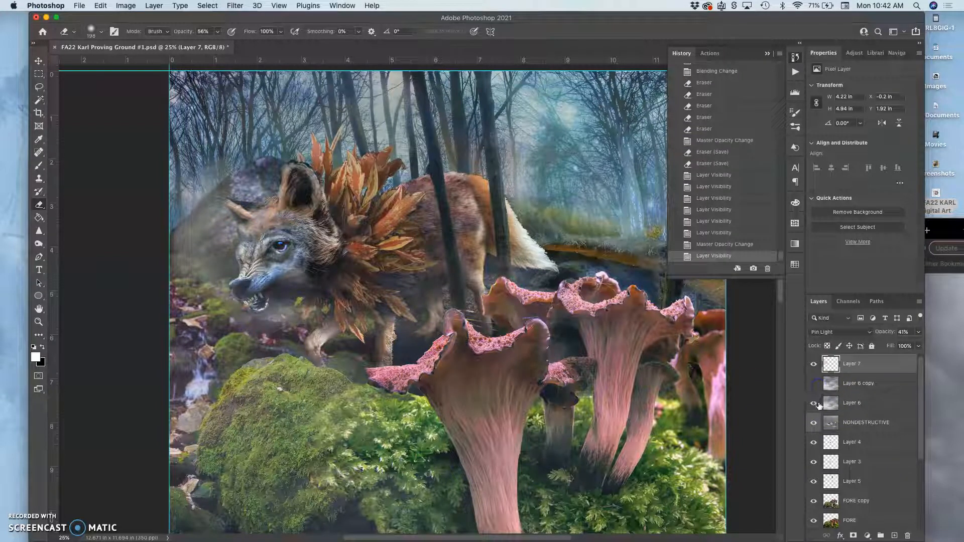
click(814, 404)
click(815, 405)
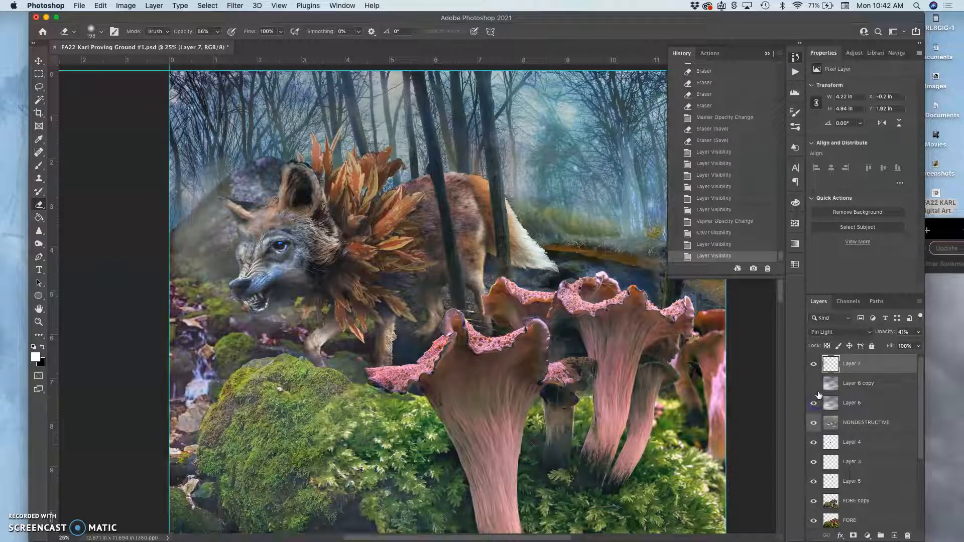
click(814, 386)
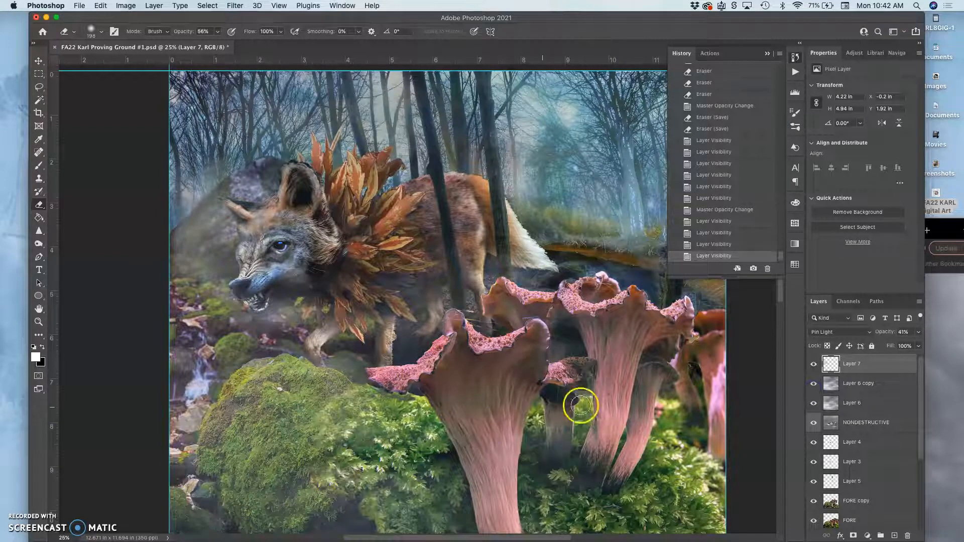
Lasso a wide band of Layer 6 across the moss and mushroom stems and copy it to a new layer.
click(856, 407)
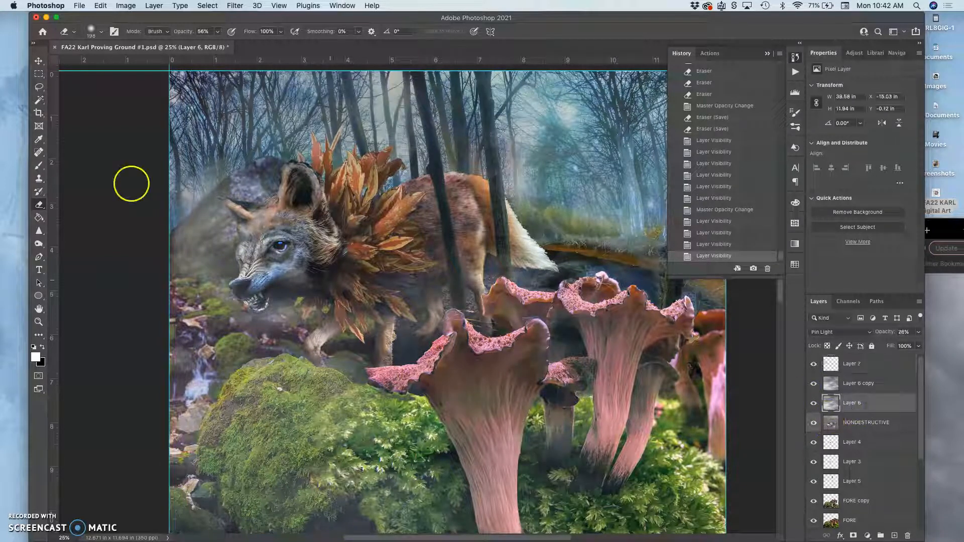
click(39, 86)
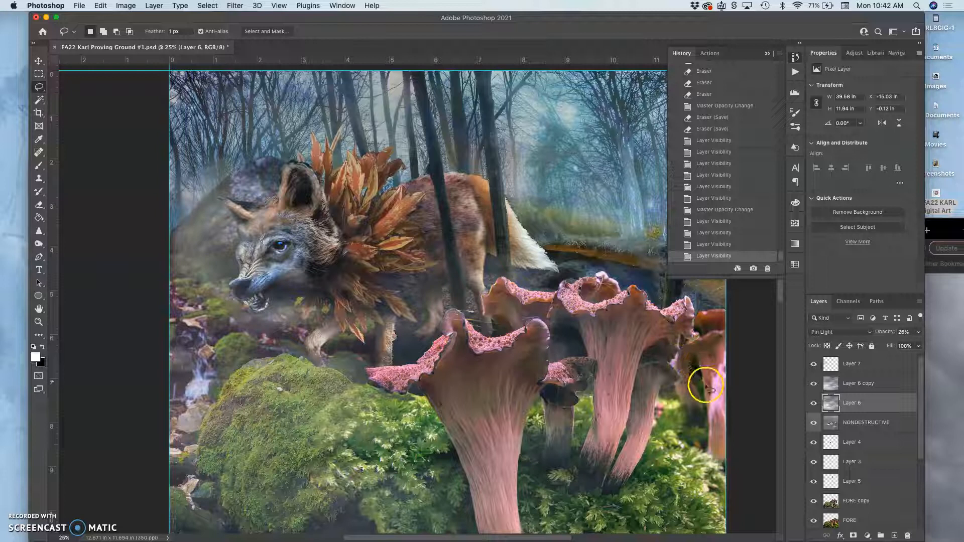
mouse_move(540, 370)
mouse_down()
mouse_move(233, 394)
mouse_move(158, 432)
mouse_move(185, 454)
mouse_move(300, 478)
mouse_move(445, 475)
mouse_move(757, 500)
mouse_move(766, 429)
mouse_move(735, 403)
mouse_move(638, 455)
mouse_move(655, 419)
mouse_up()
key(ctrl+j)
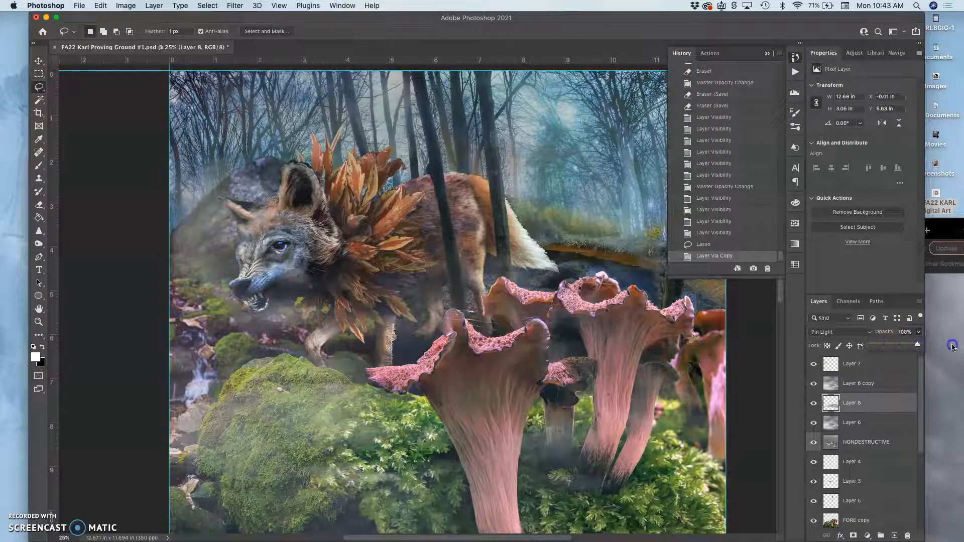
Set the new fog band layer to 100% opacity and Normal blending mode.
drag(946, 347, 946, 346)
click(843, 332)
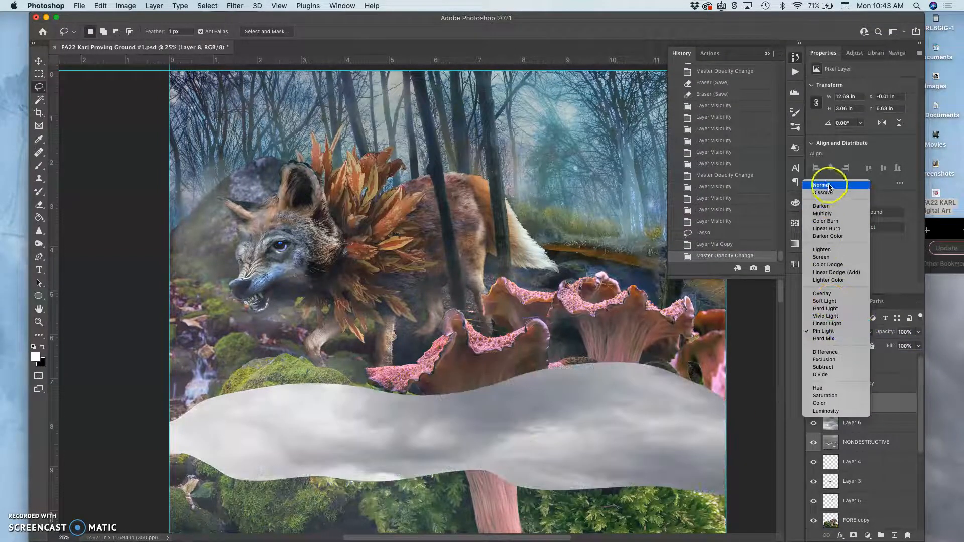
click(829, 186)
Soften the fog band's hard edges with the Eraser, raising it to 100% opacity and a 492 px brush.
click(39, 206)
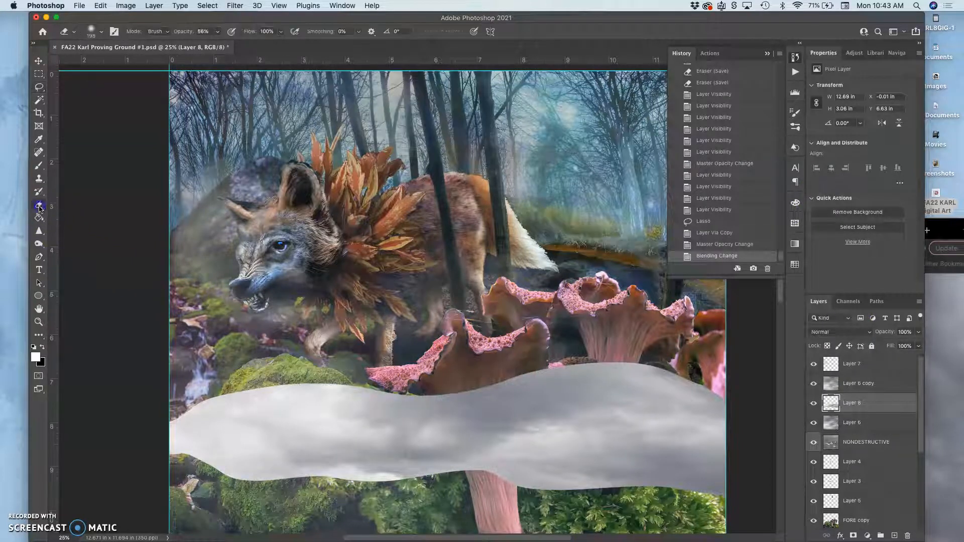
drag(492, 386, 512, 376)
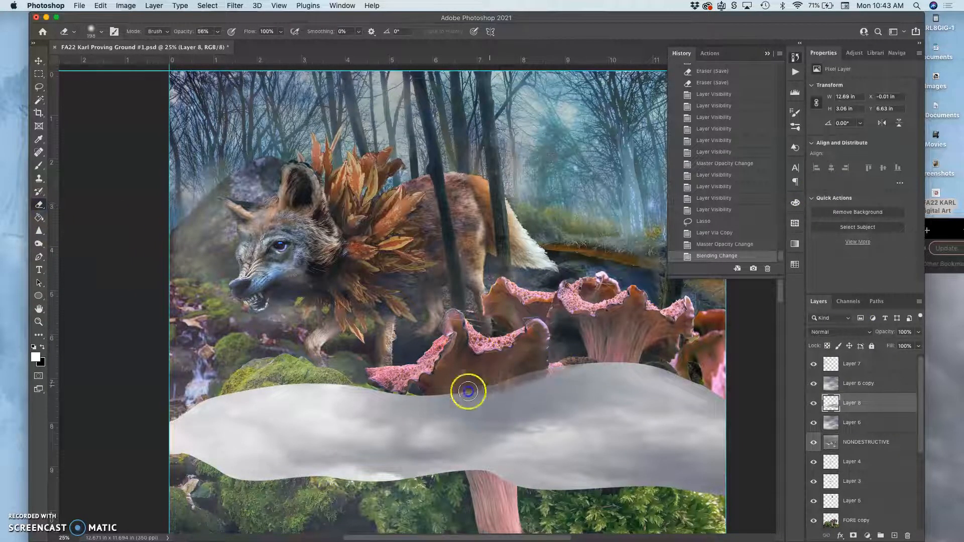
click(217, 31)
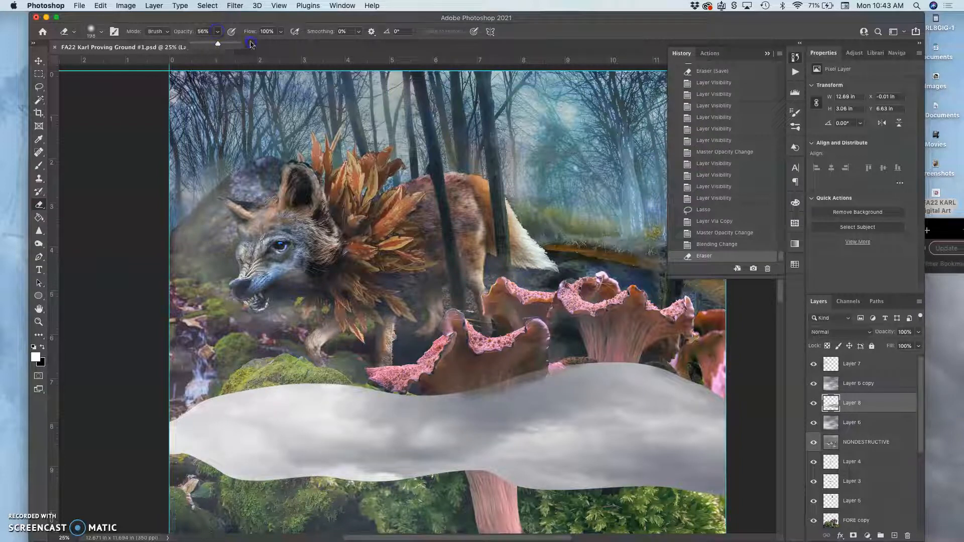
click(96, 30)
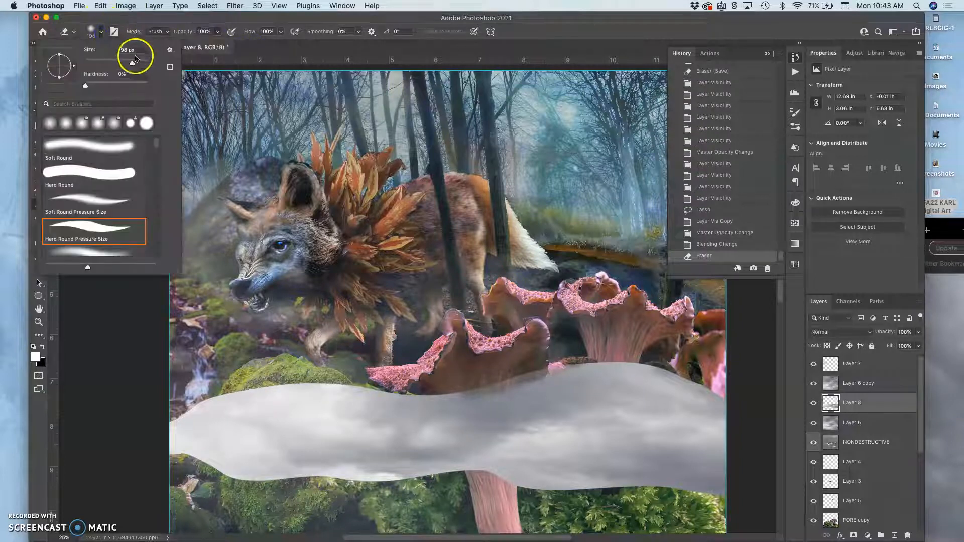
drag(142, 61, 140, 61)
mouse_move(543, 360)
mouse_down()
mouse_move(463, 378)
mouse_move(216, 381)
mouse_move(147, 405)
mouse_move(209, 469)
mouse_move(506, 467)
mouse_move(698, 490)
mouse_move(736, 410)
mouse_move(634, 351)
mouse_move(547, 352)
mouse_move(560, 327)
mouse_move(477, 366)
mouse_up()
mouse_move(416, 383)
mouse_down()
mouse_move(514, 369)
mouse_move(533, 340)
mouse_up()
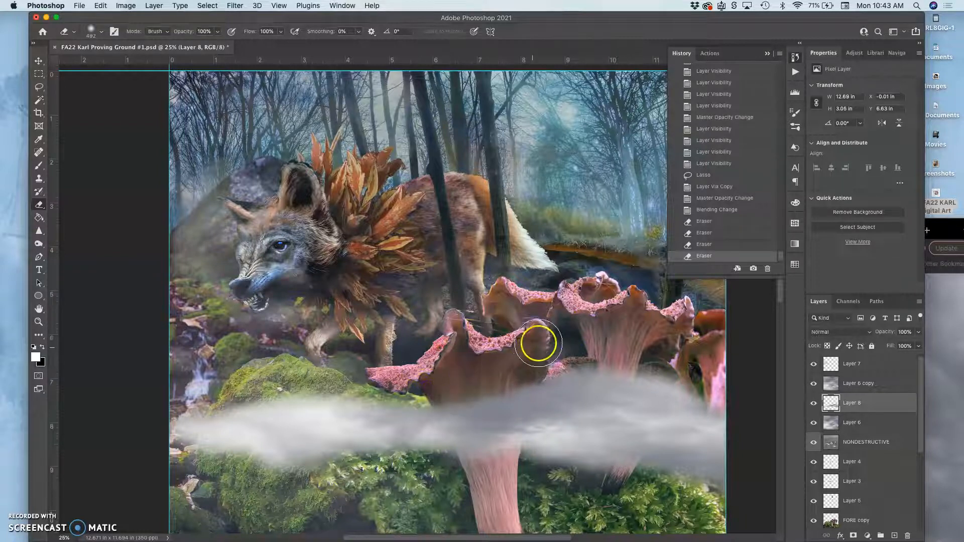
Warp the fog band, pulling its right part up over the mushrooms and its lower edge down over the moss.
key(ctrl+t)
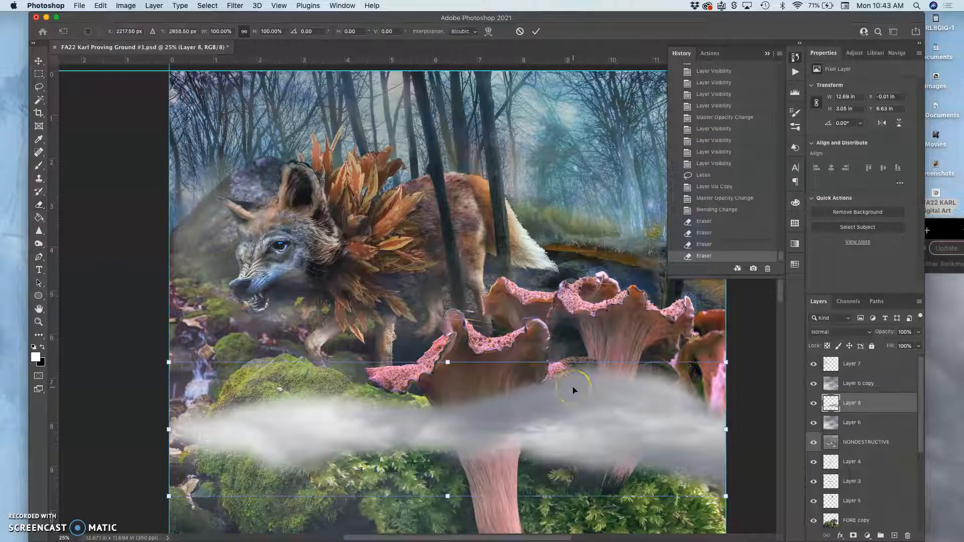
right_click(574, 390)
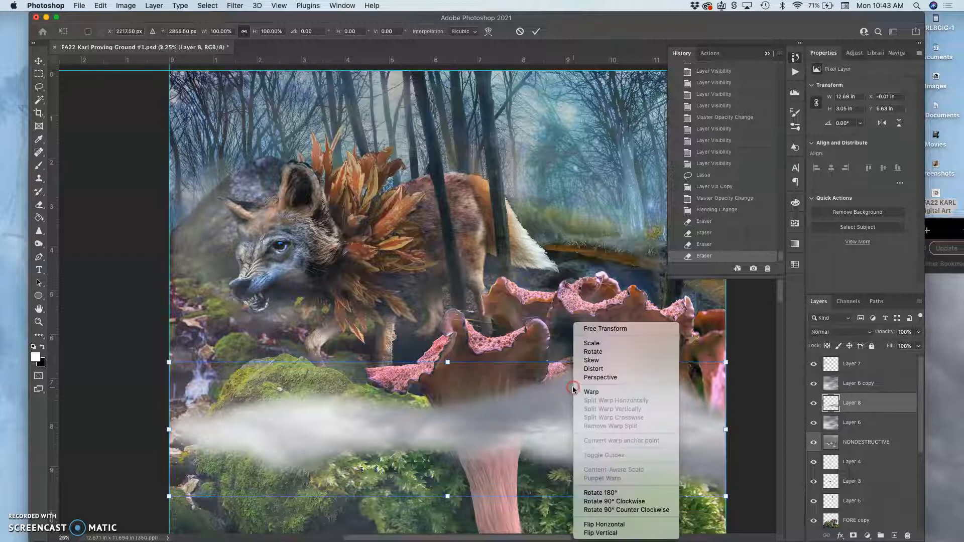
click(590, 392)
mouse_move(659, 346)
mouse_down()
mouse_move(659, 333)
mouse_move(670, 340)
mouse_move(657, 351)
mouse_up()
click(512, 458)
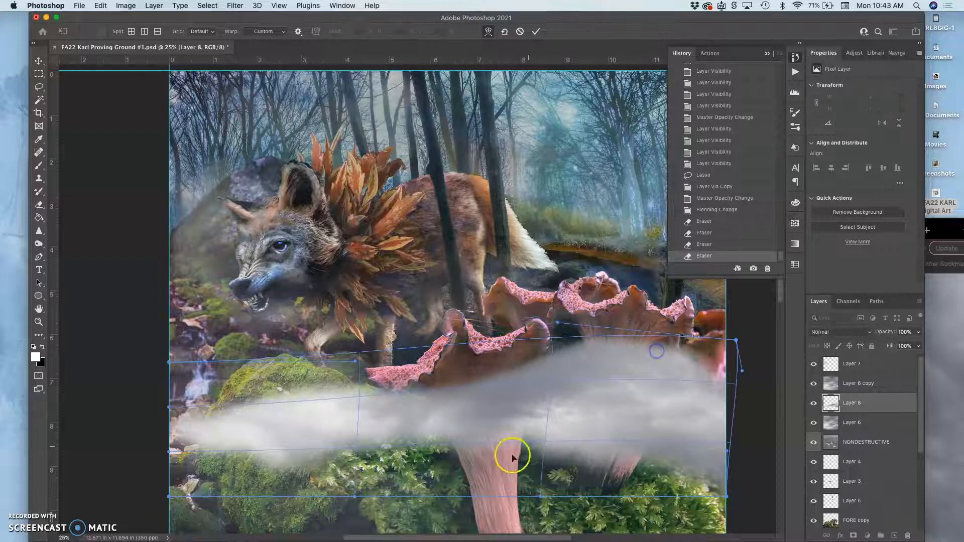
drag(408, 450, 384, 493)
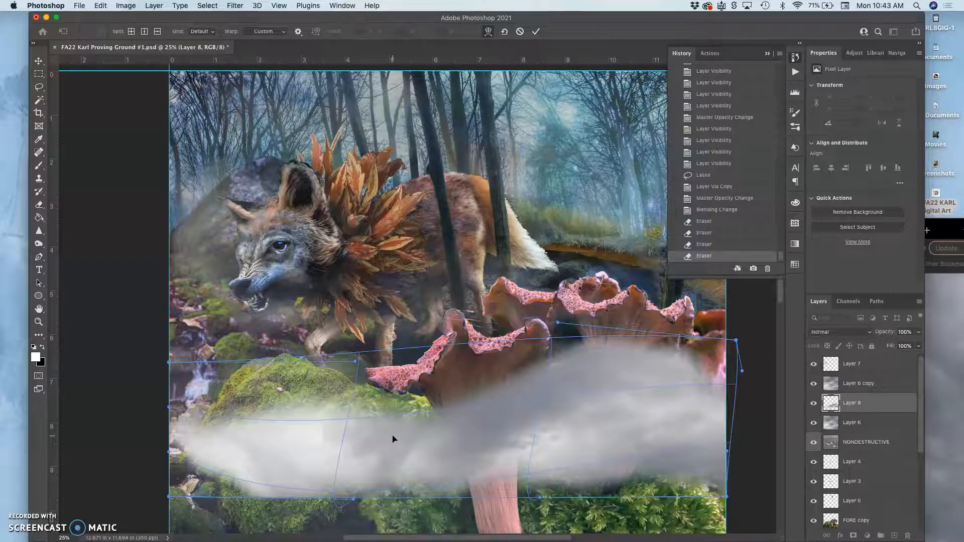
click(462, 129)
Set Layer 8's blending mode to Soft Light and its opacity to 78%.
click(840, 332)
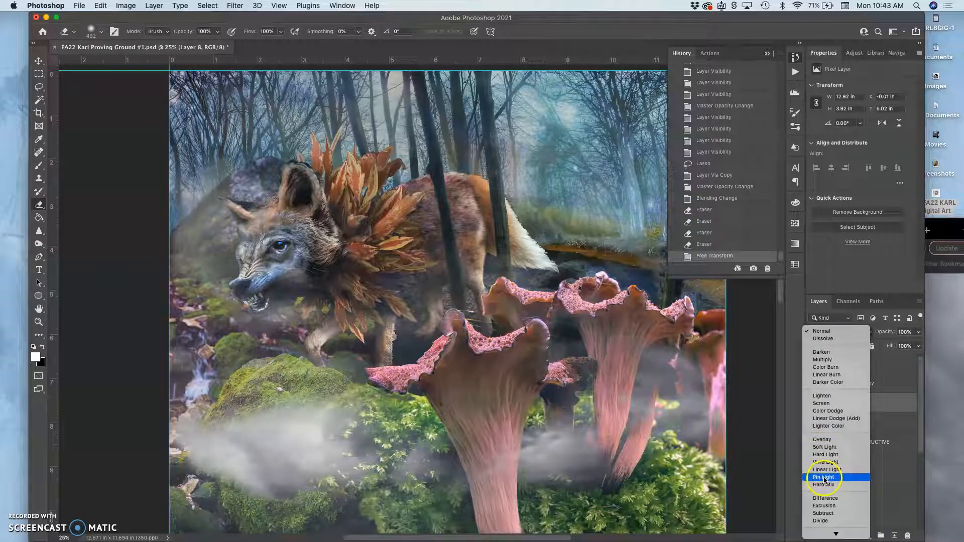
click(824, 447)
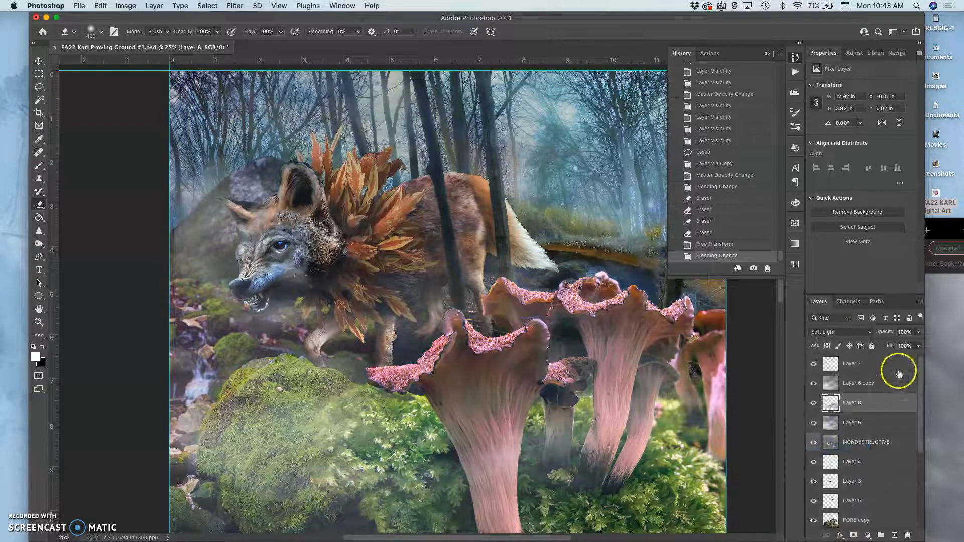
click(919, 332)
drag(918, 345, 901, 346)
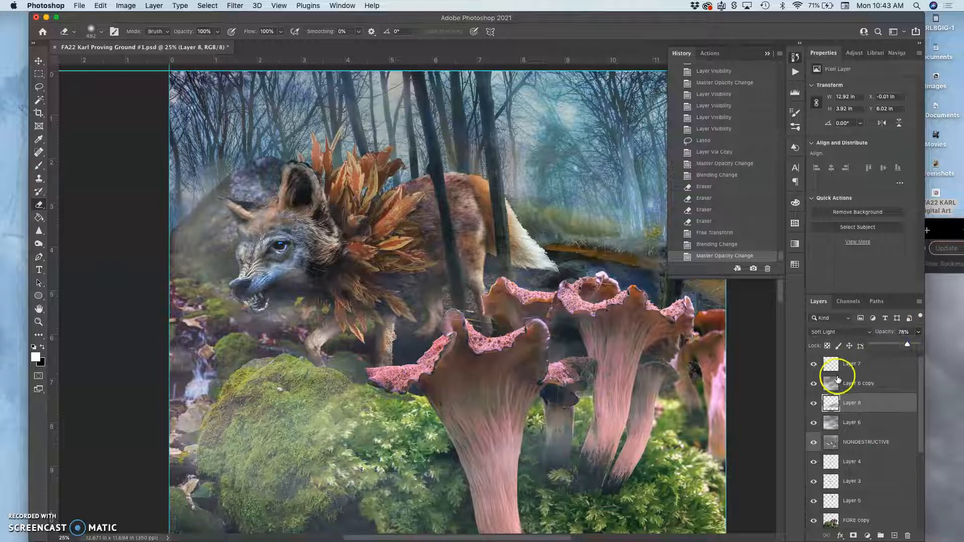
Duplicate Layer 8 and erase parts of the copy's fog over the moss and mushroom stems.
key(super+j)
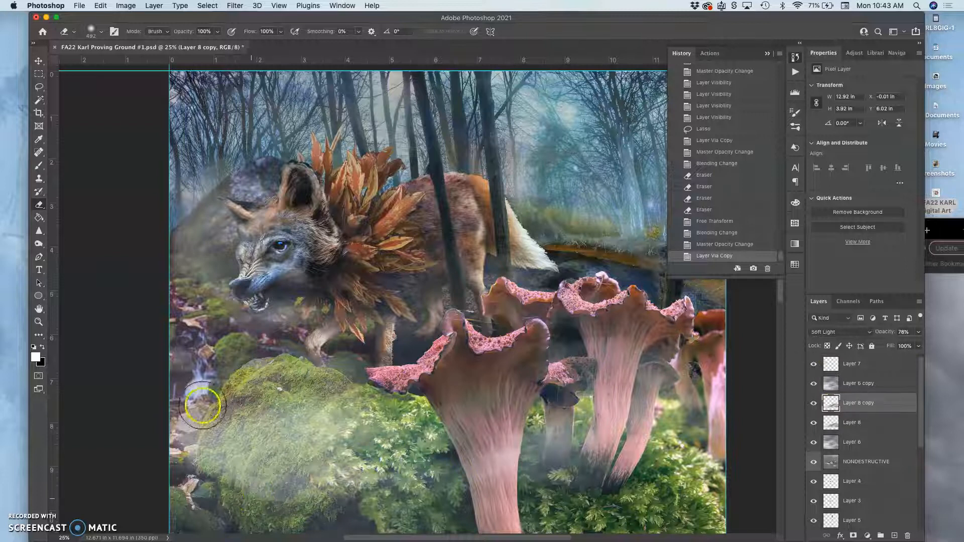
mouse_move(380, 457)
mouse_down()
mouse_move(359, 499)
mouse_move(233, 510)
mouse_move(332, 516)
mouse_move(415, 490)
mouse_up()
drag(482, 462, 413, 447)
mouse_move(333, 433)
mouse_down()
mouse_move(242, 403)
mouse_move(318, 400)
mouse_move(378, 418)
mouse_move(544, 399)
mouse_move(552, 413)
mouse_move(580, 399)
mouse_move(573, 397)
mouse_move(643, 389)
mouse_move(635, 402)
mouse_move(650, 422)
mouse_up()
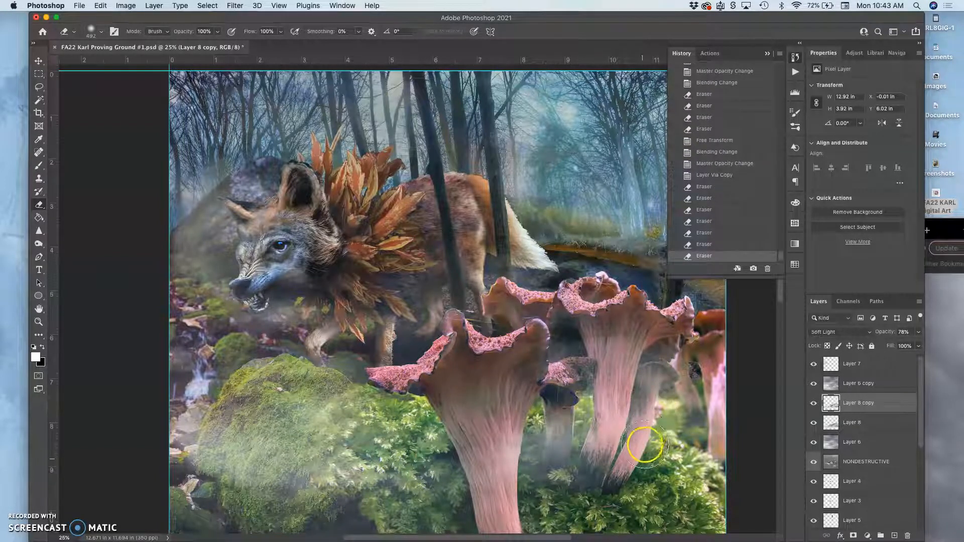
Undo the last eraser stroke and erase the copied fog around the right-hand mushrooms instead.
key(super+z)
drag(664, 352, 610, 477)
mouse_move(623, 328)
mouse_down()
mouse_move(585, 337)
mouse_move(603, 354)
mouse_up()
drag(695, 377, 647, 472)
drag(594, 330, 557, 326)
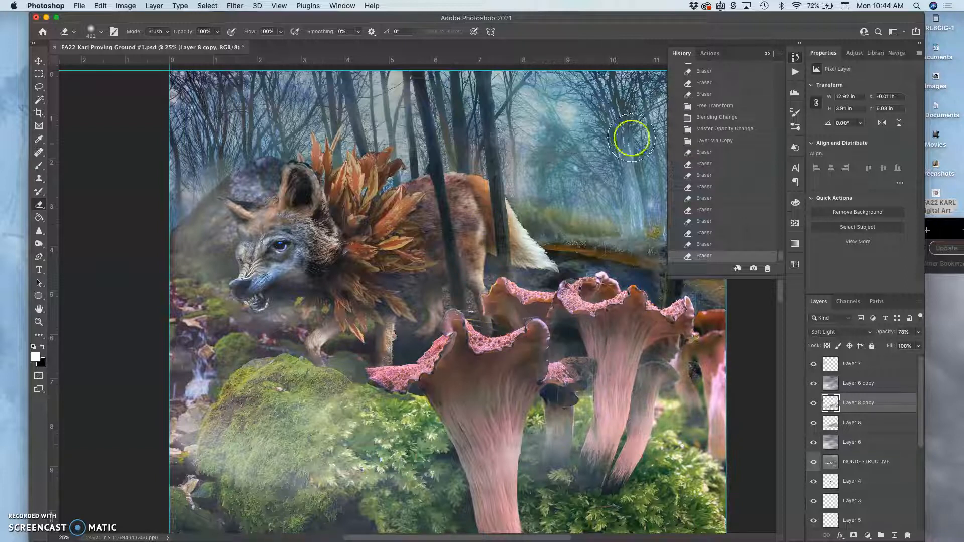
Collapse the History panel and toggle Layer 8 copy and Layer 8 off and on to compare their fog.
click(768, 54)
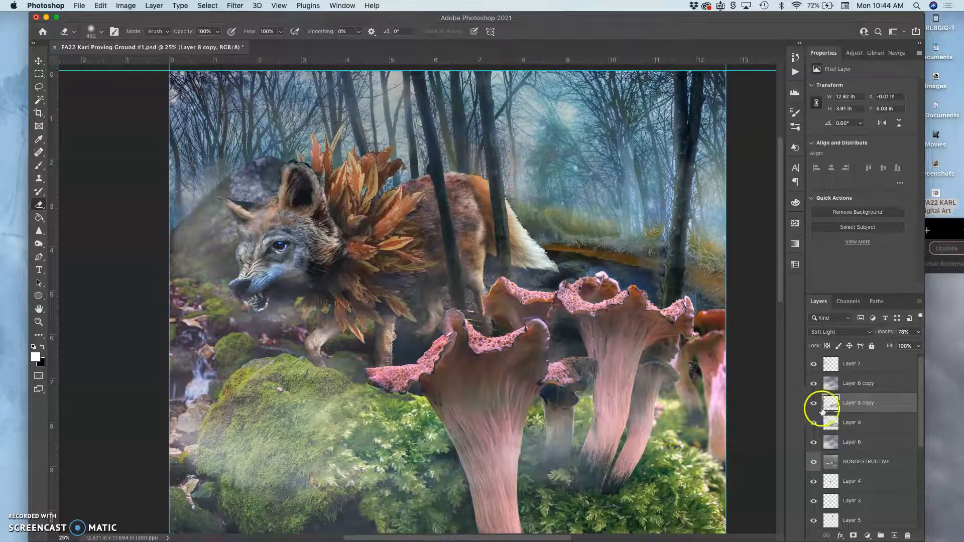
click(813, 403)
click(814, 403)
click(814, 423)
click(814, 423)
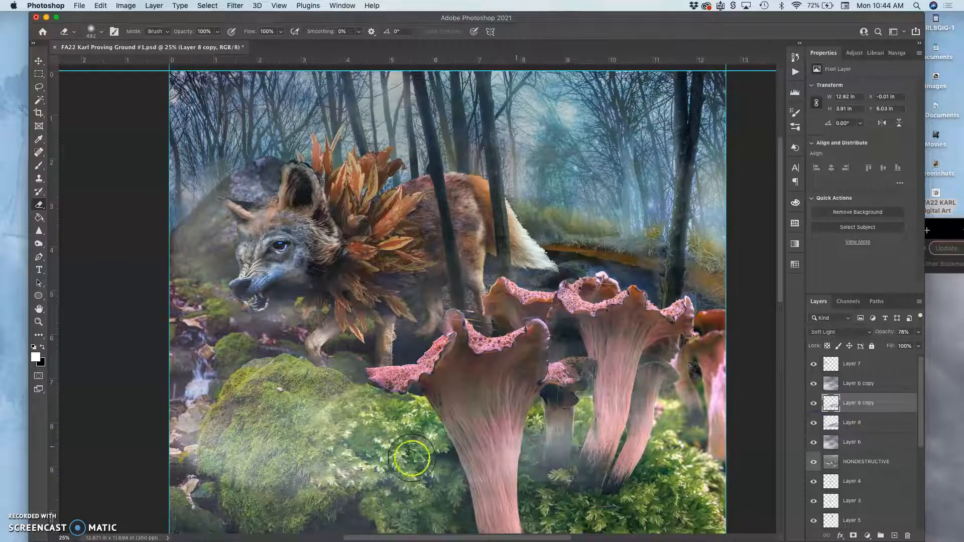
mouse_move(246, 472)
mouse_down()
mouse_move(200, 484)
mouse_move(195, 466)
mouse_move(244, 468)
mouse_move(274, 493)
mouse_up()
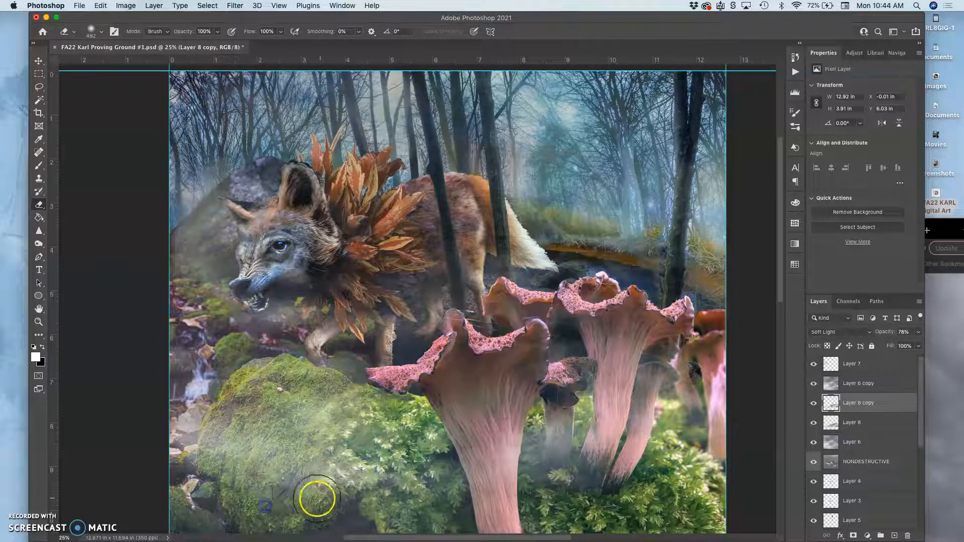
key(super+z)
key(super+z)
key(super+z)
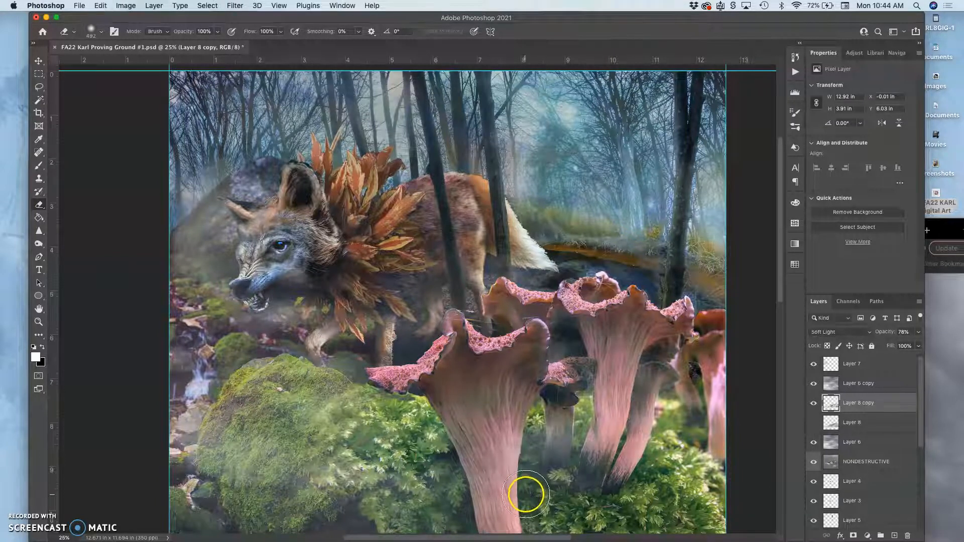
click(814, 424)
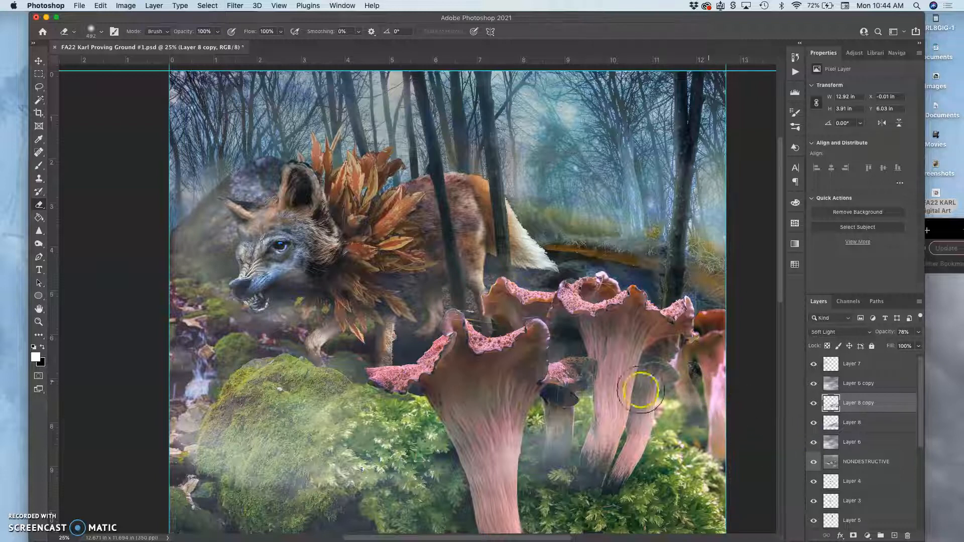
Touch up the fog over the moss mound and duplicate Layer 8 copy to thicken the foreground fog.
mouse_move(315, 424)
mouse_down()
mouse_move(231, 456)
mouse_move(243, 525)
mouse_move(254, 472)
mouse_move(248, 487)
mouse_up()
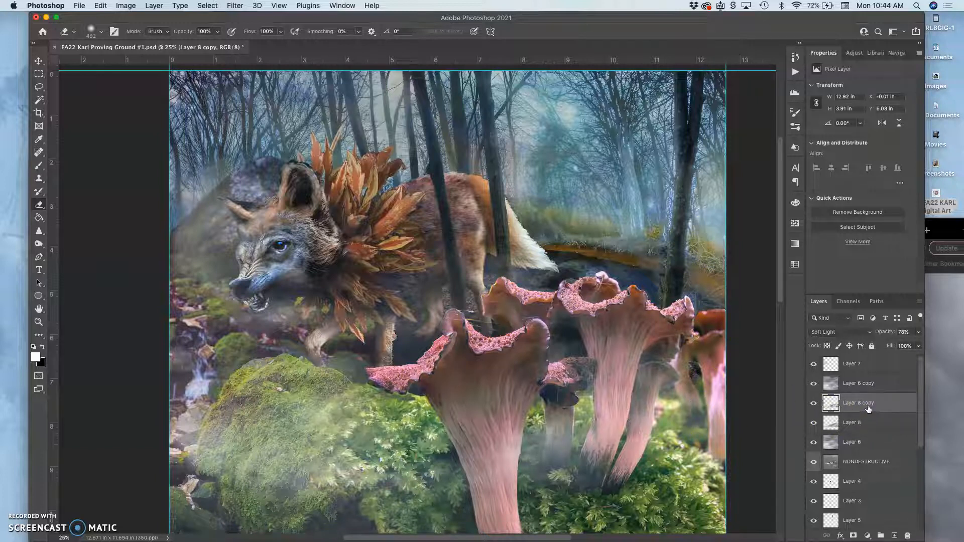
key(super+j)
Move Layer 6 copy up over the forest background and duplicate it twice.
click(39, 61)
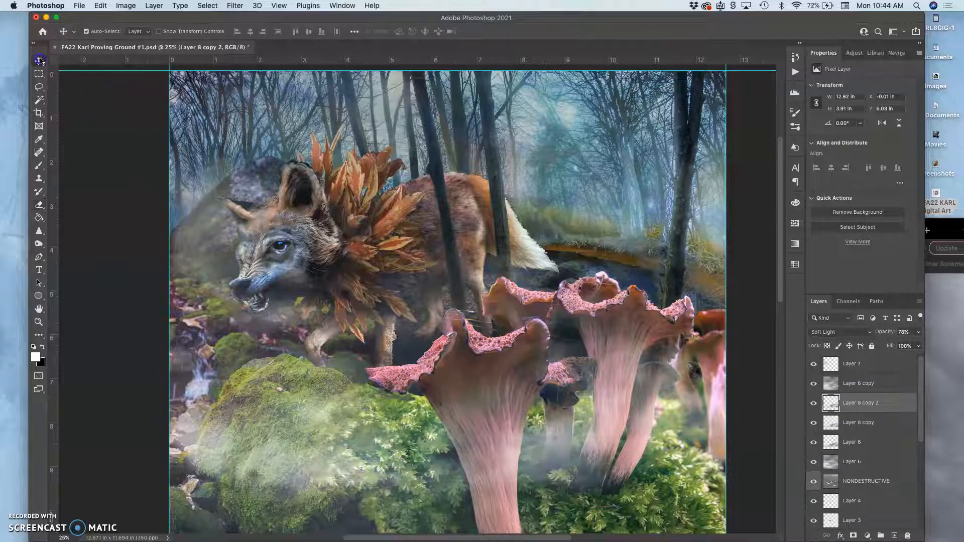
drag(550, 381, 683, 99)
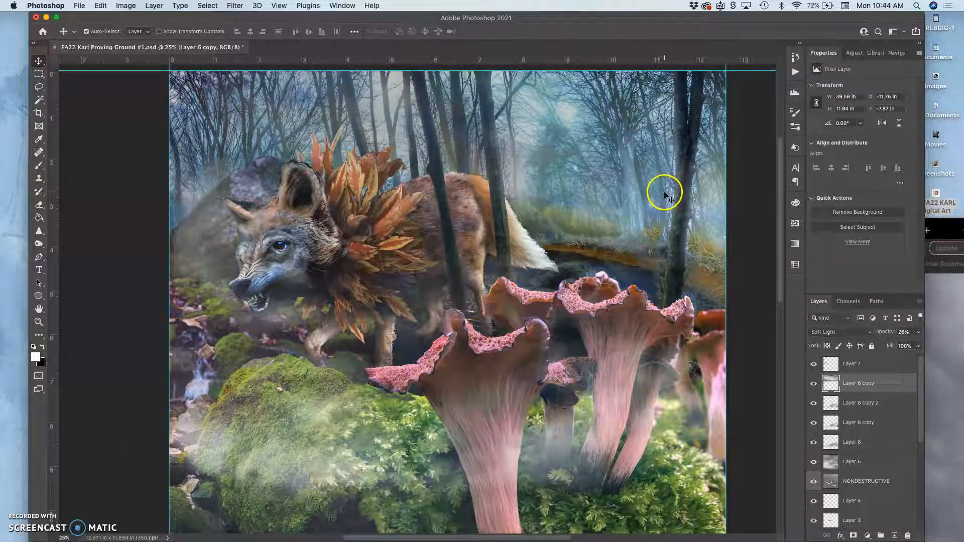
key(super+j)
key(super+j)
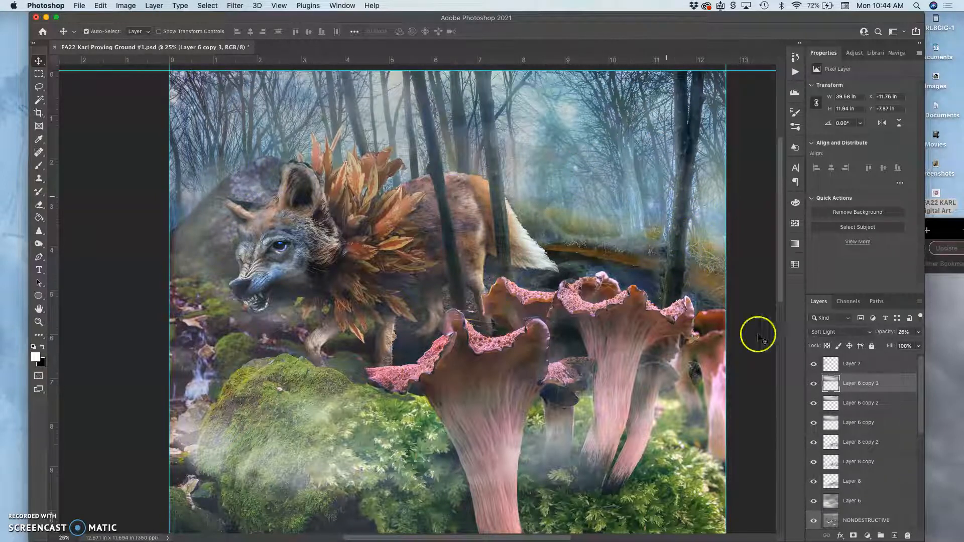
Check Layer 6 copy 3 by toggling its visibility and merge it with Layer 6 copy 2 and Layer 6 copy.
click(814, 383)
click(814, 383)
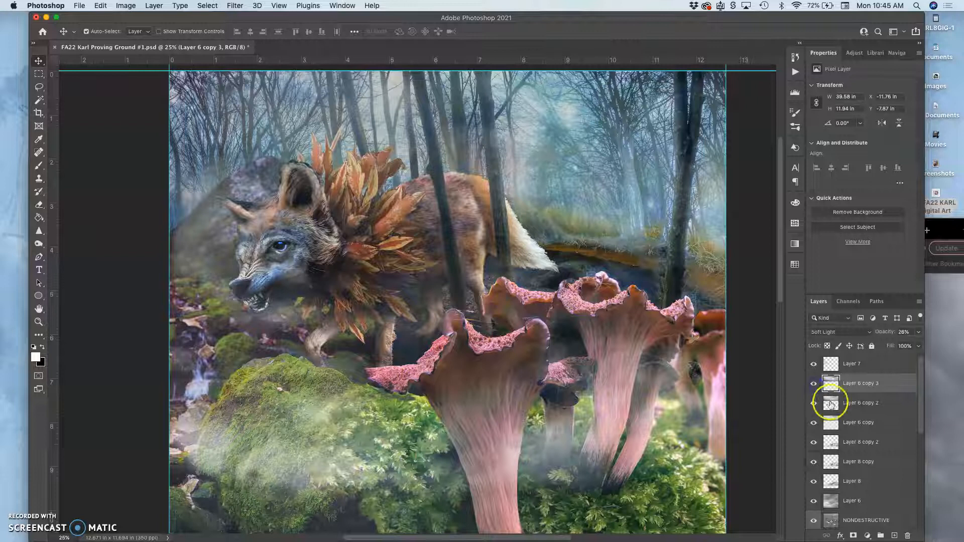
shift+click(849, 423)
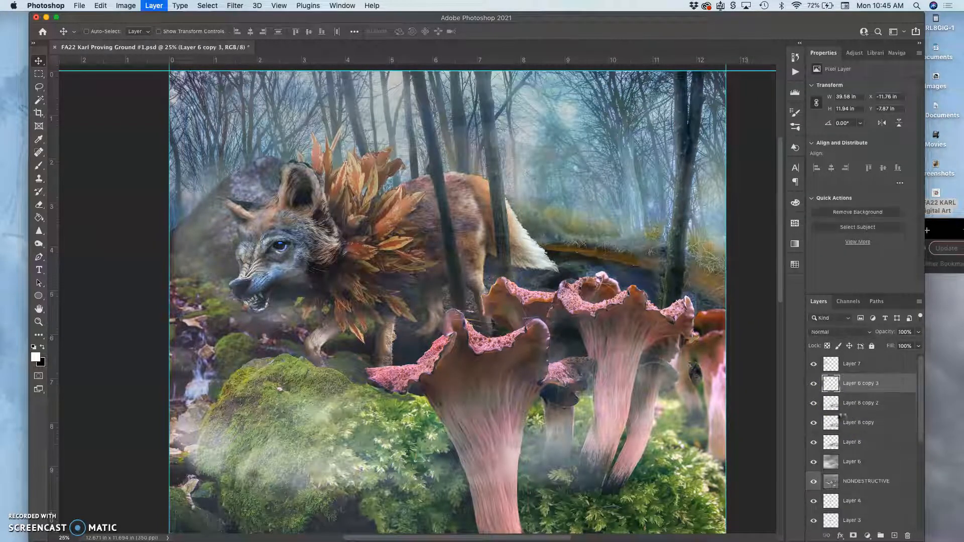
Finish merging the fog copies and erase the merged layer's hard lower edge and the haze over the fox's face, ruff and body.
key(super+e)
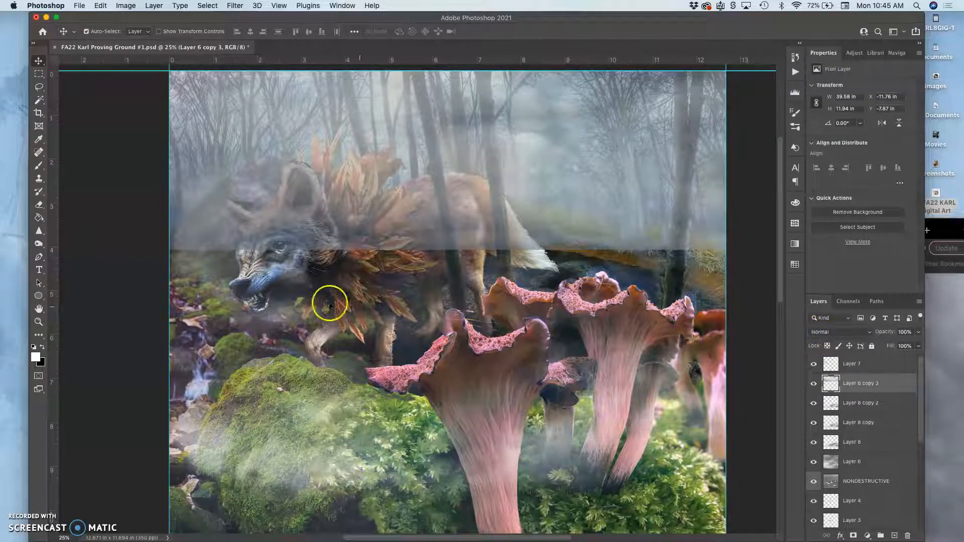
click(37, 210)
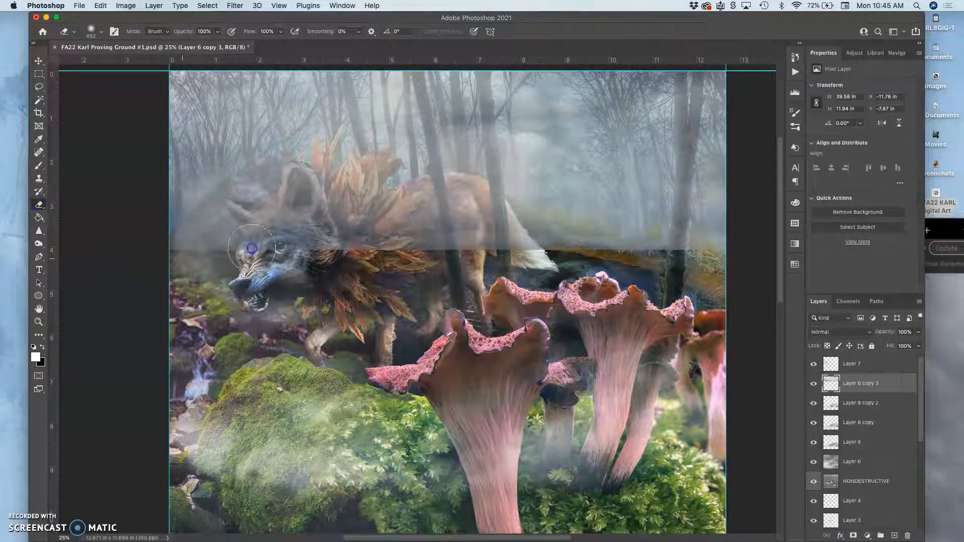
mouse_move(196, 249)
mouse_down()
mouse_move(405, 239)
mouse_move(471, 256)
mouse_move(519, 250)
mouse_move(687, 269)
mouse_up()
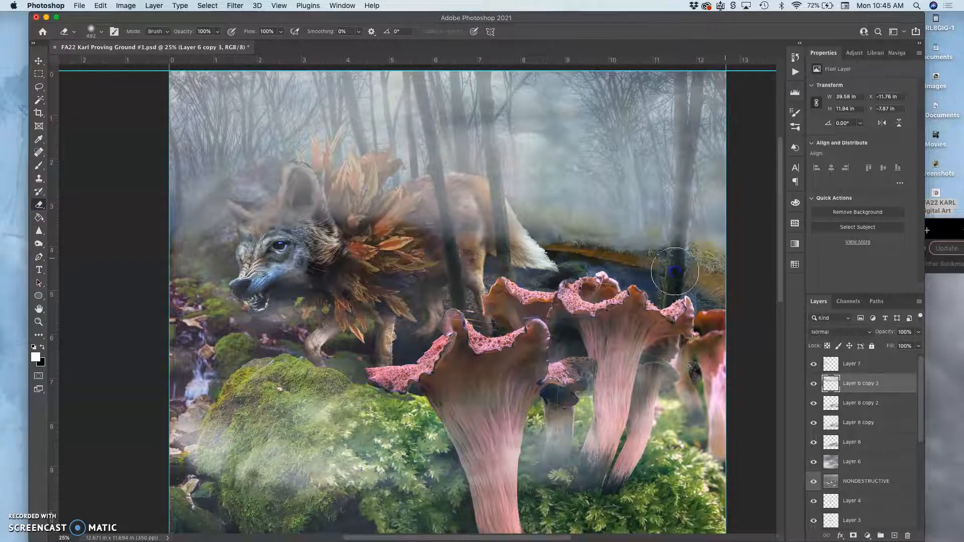
mouse_move(437, 227)
mouse_down()
mouse_move(348, 231)
mouse_move(340, 205)
mouse_move(310, 215)
mouse_move(302, 198)
mouse_move(269, 233)
mouse_move(326, 240)
mouse_move(483, 232)
mouse_up()
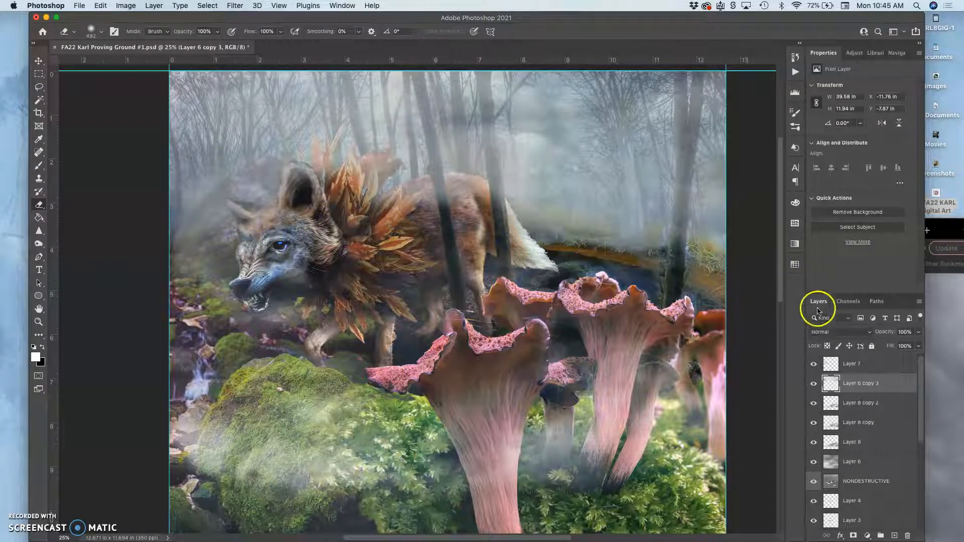
Set Layer 6 copy 3 to 83% opacity with Soft Light blending.
drag(903, 346, 912, 343)
click(836, 332)
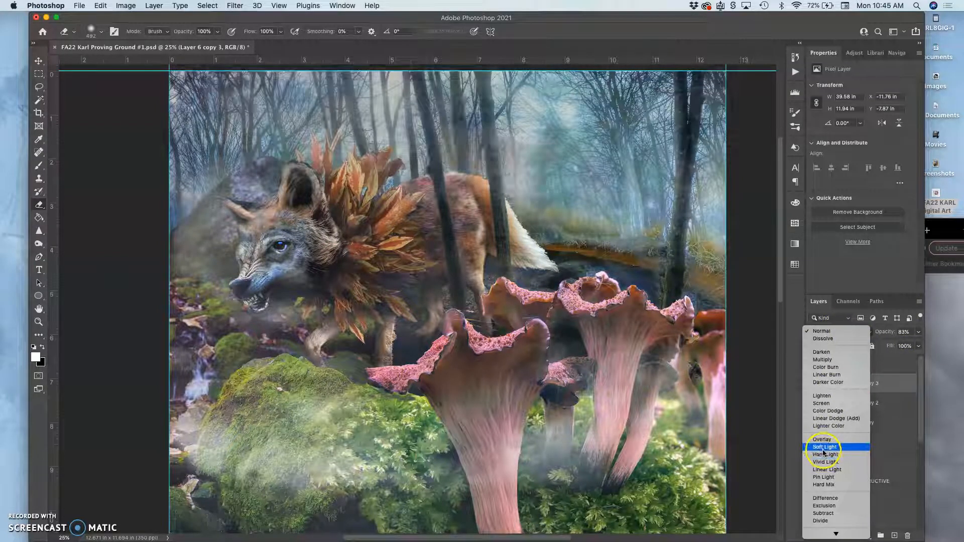
click(823, 449)
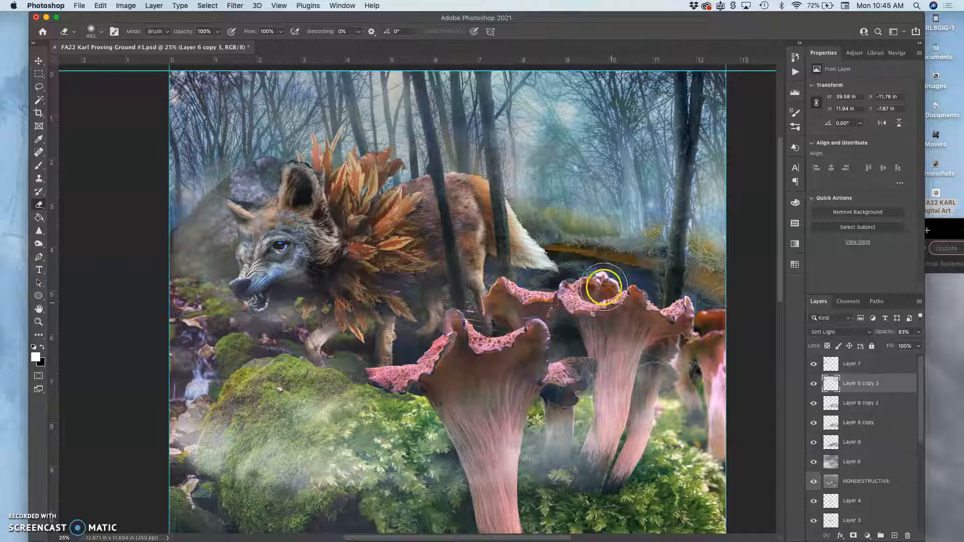
Toggle Layer 6 copy 3 off and on to compare its fog, and set its opacity to 38%.
click(813, 384)
click(814, 385)
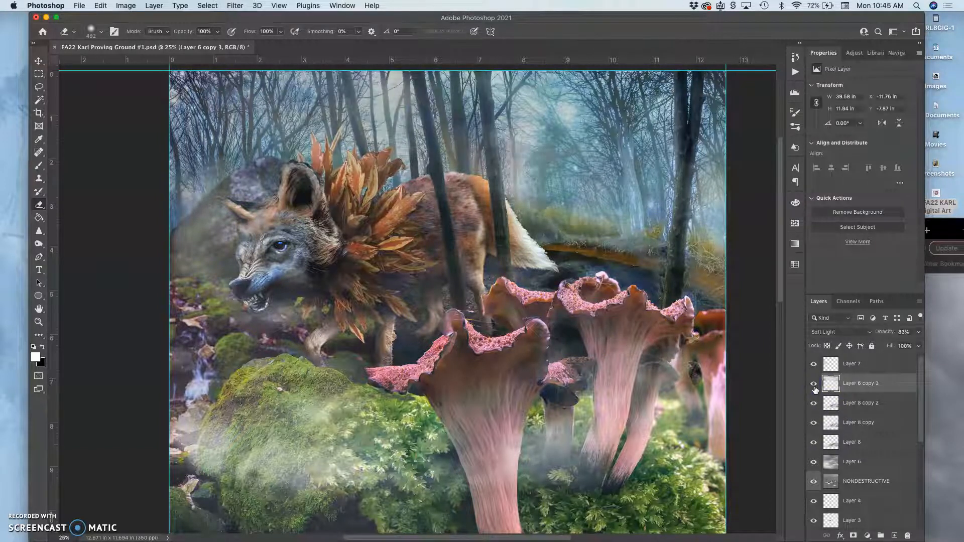
click(814, 385)
click(814, 385)
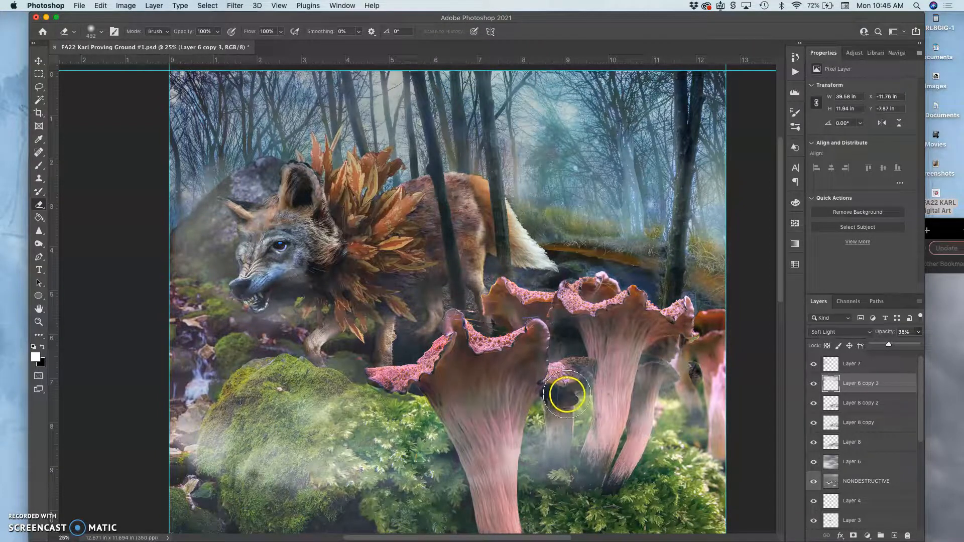
key(super+minus)
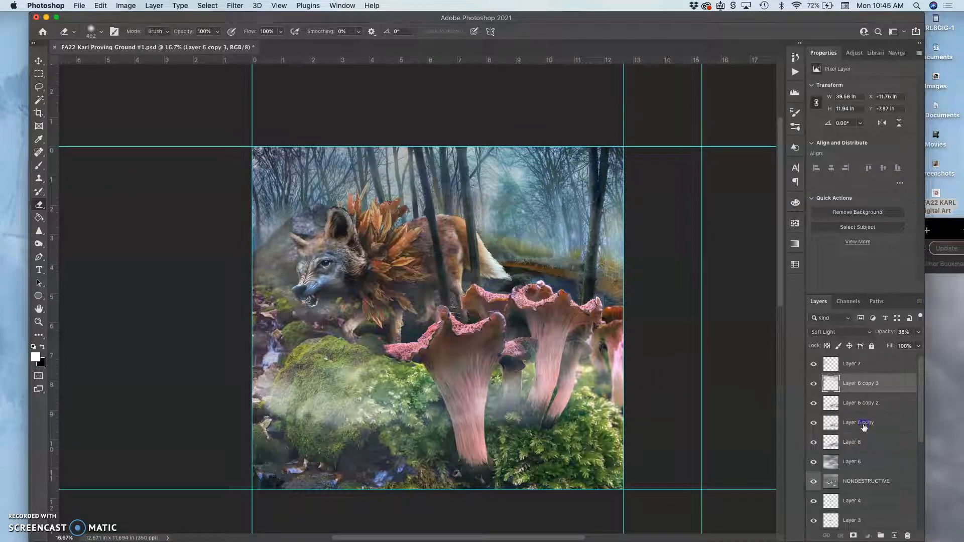
Touch up the Layer 8 copy fog around the front mushroom and inspect the fox and mushrooms up close.
click(863, 425)
drag(497, 383, 487, 407)
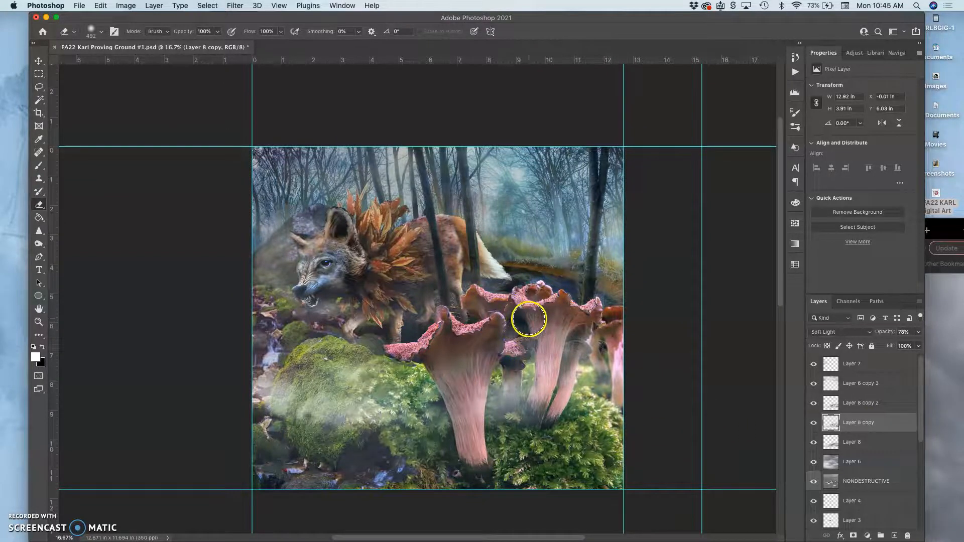
key(super+equal)
key(super+equal)
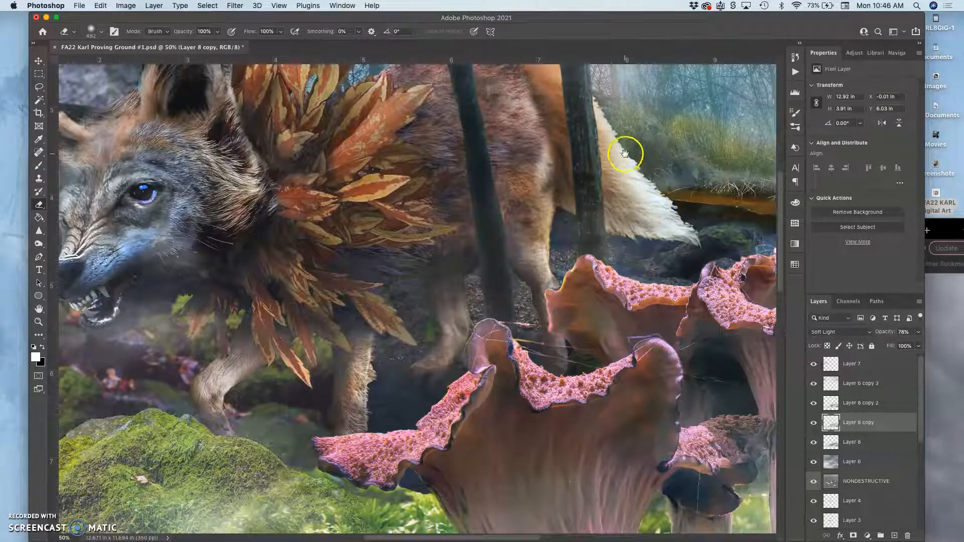
drag(628, 154, 649, 283)
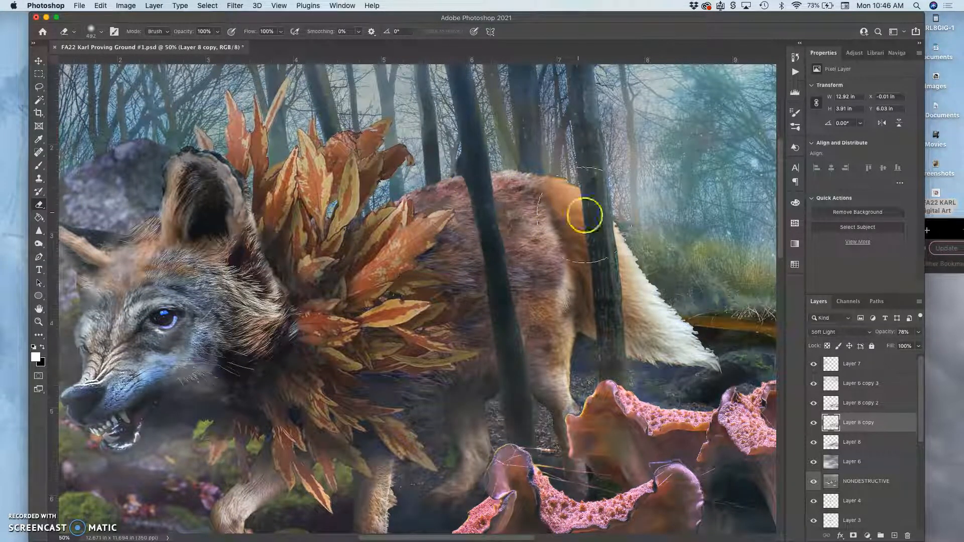
drag(649, 307, 465, 163)
drag(540, 310, 427, 254)
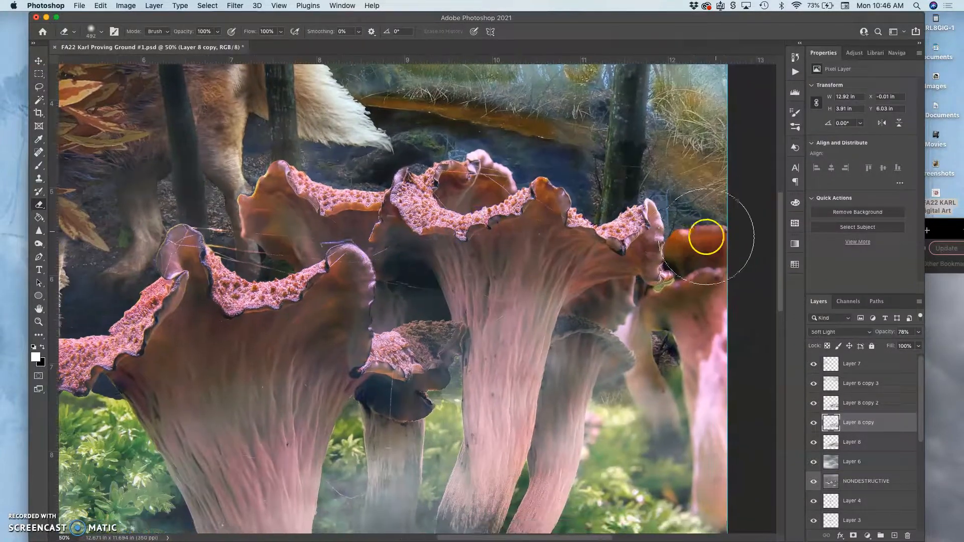
Stamp all visible layers into a new merged layer above Layer 7, keeping the originals, and save the document.
click(861, 369)
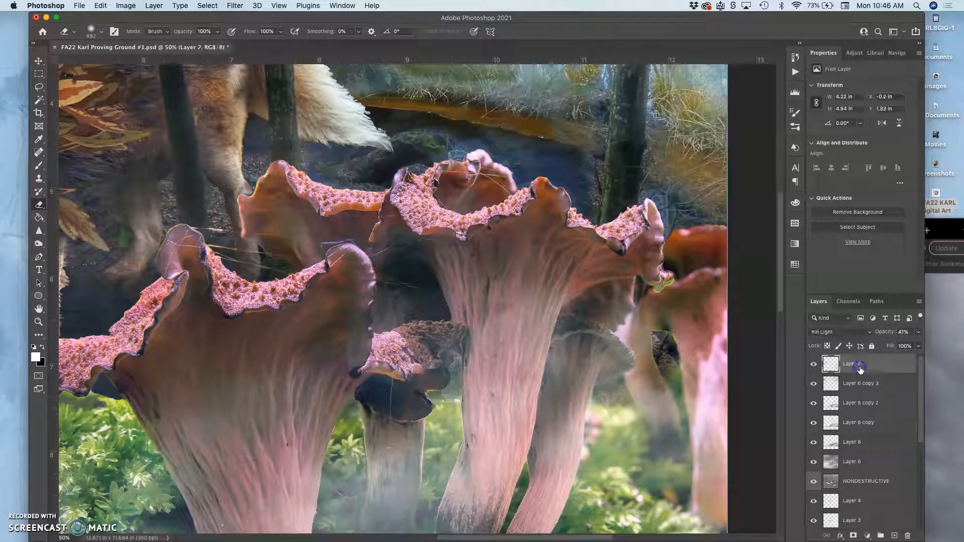
drag(919, 416, 916, 391)
click(155, 6)
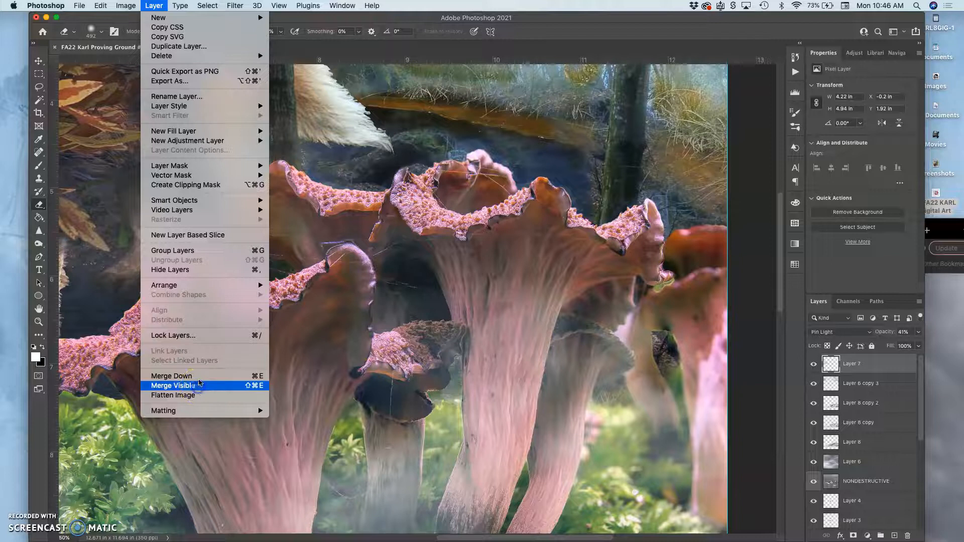
click(197, 385)
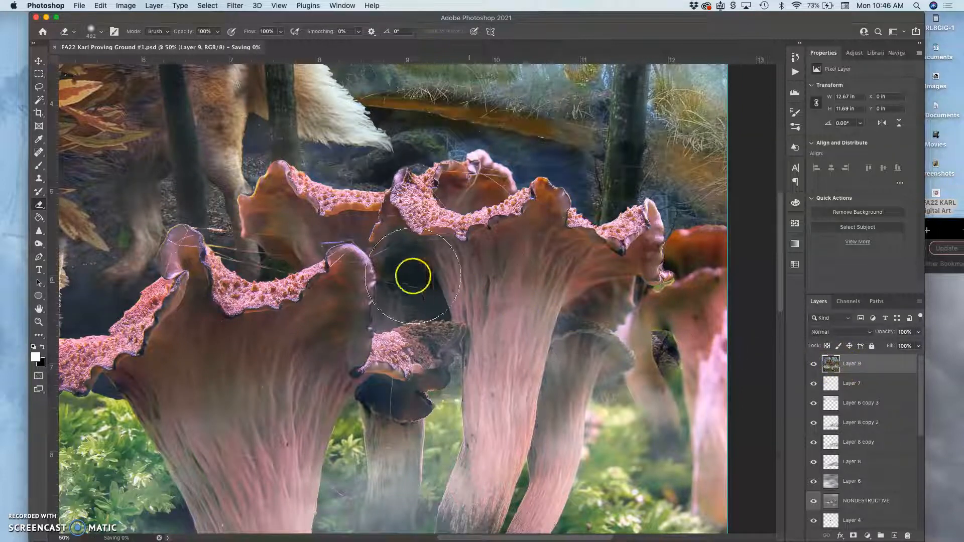
Soften the outer edge of the fox's tail on Layer 9 with a 99 px Blur brush and toggle the layer to compare.
drag(326, 215, 689, 430)
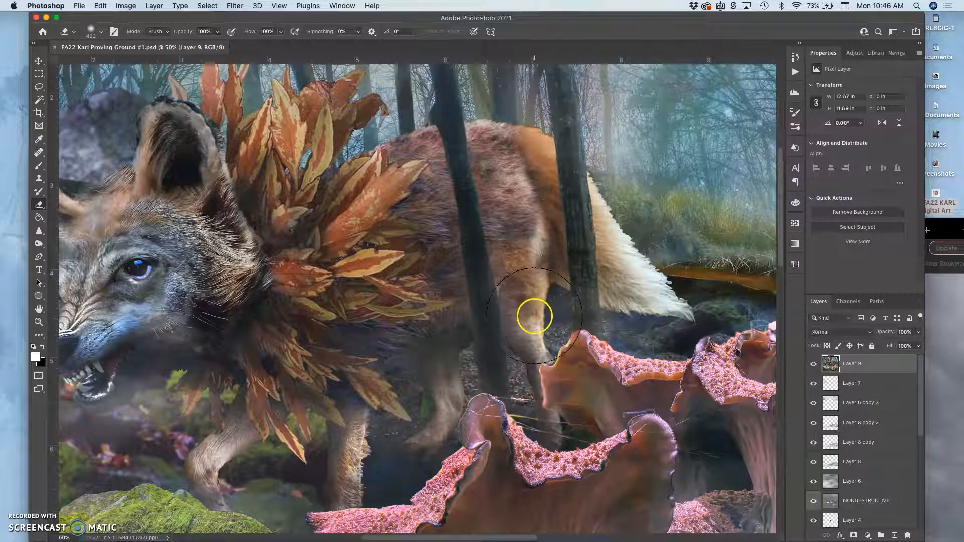
click(39, 232)
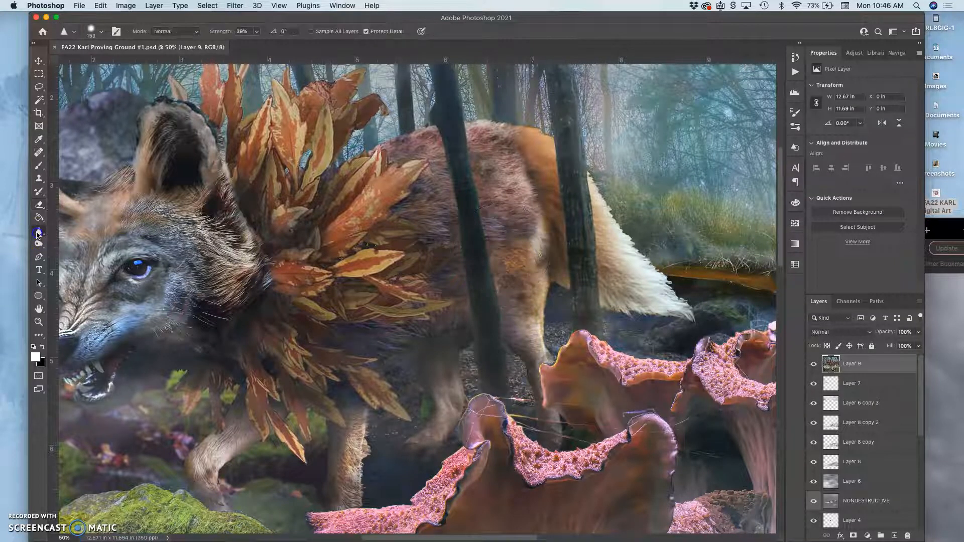
drag(38, 232, 58, 238)
click(69, 232)
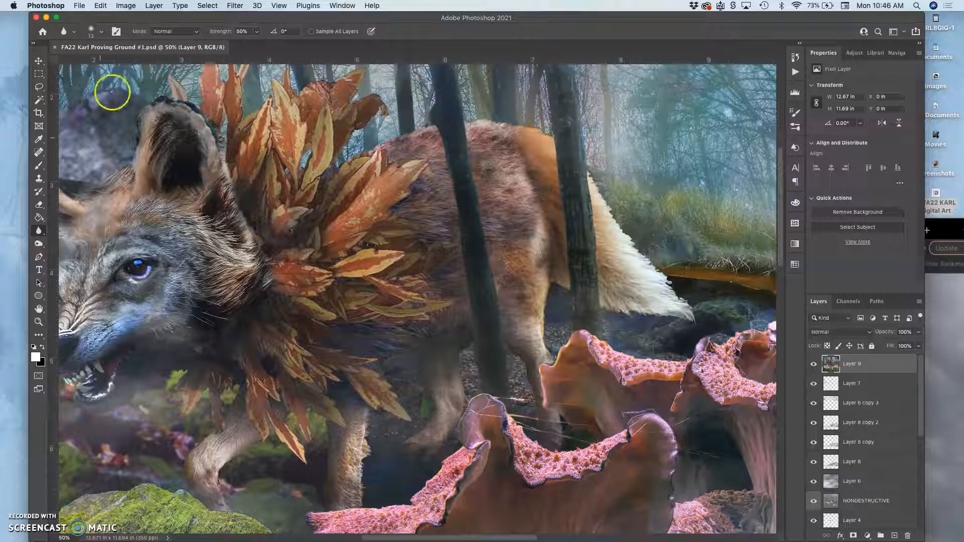
click(102, 36)
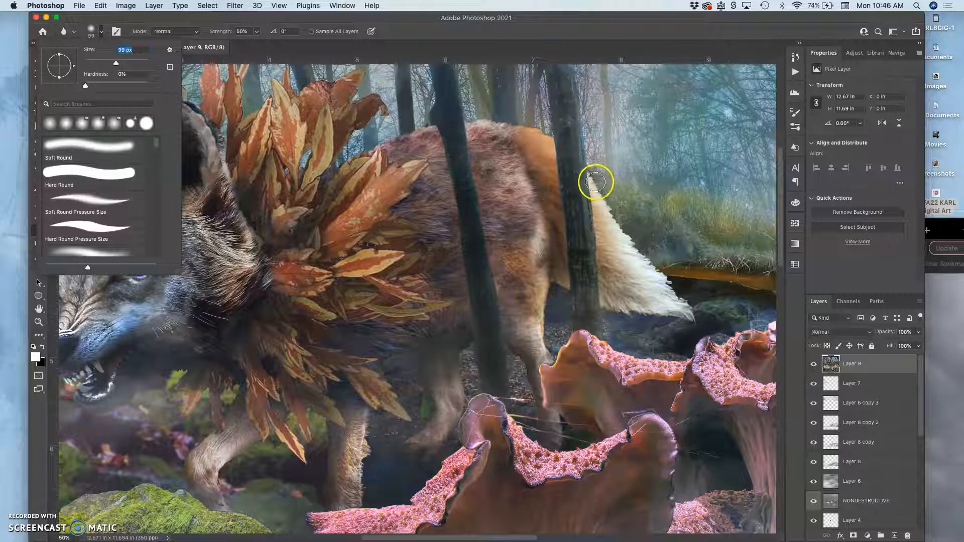
drag(592, 177, 595, 180)
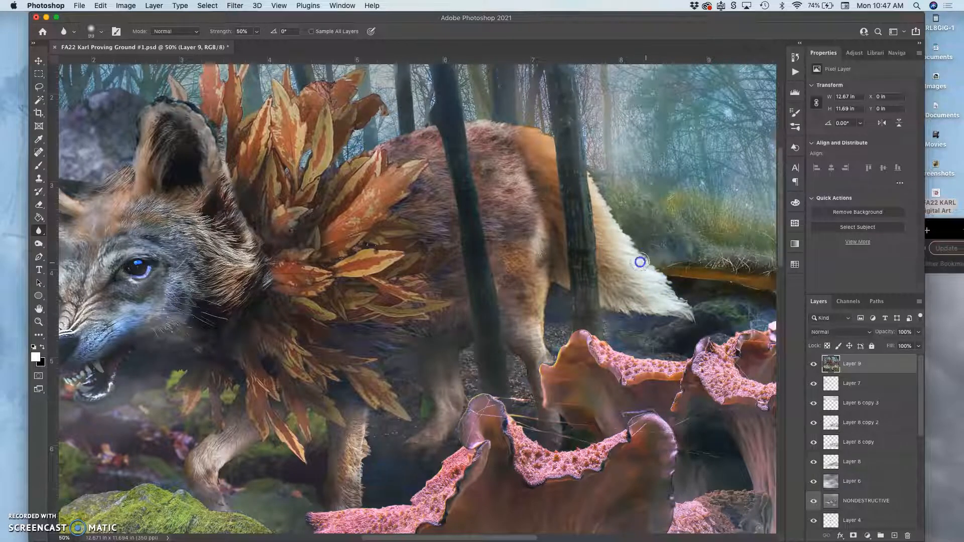
scroll(625, 239, down, 2)
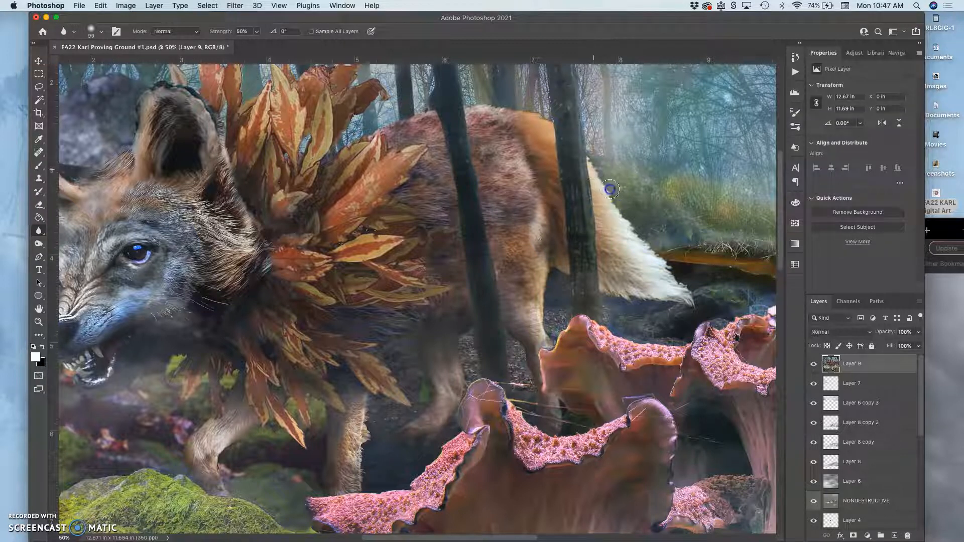
click(814, 365)
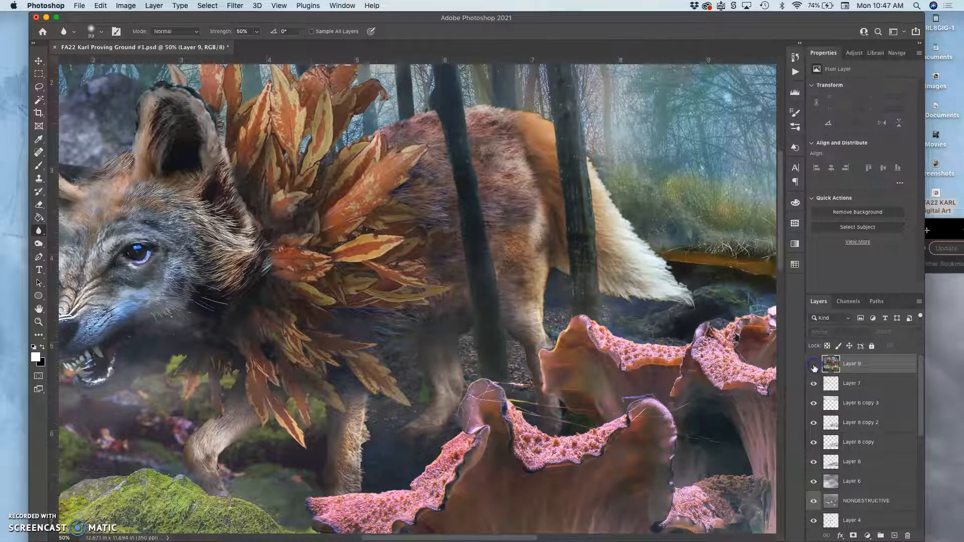
click(814, 365)
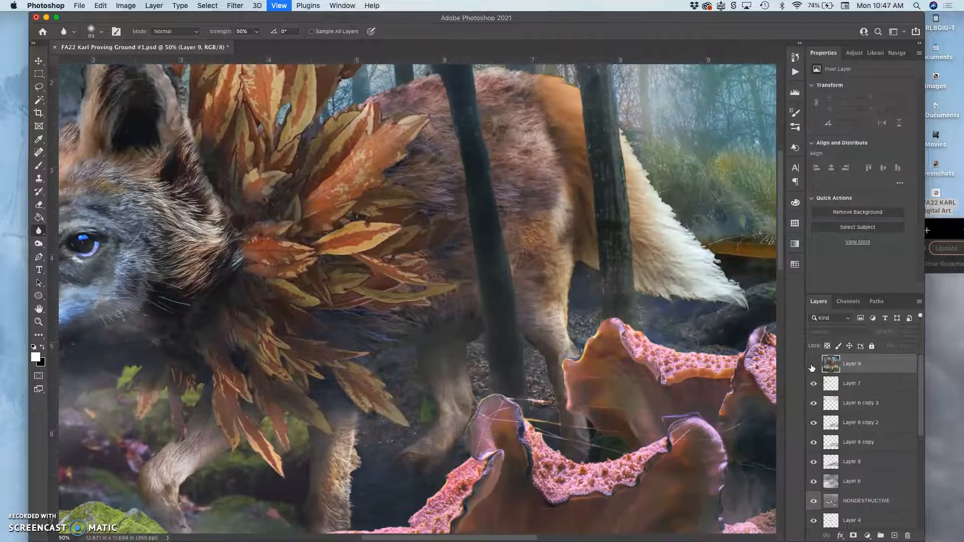
Blur the jagged upper edge of the fox's white tail where it meets the grass and stream, working at 200% zoom.
key(super+plus)
key(super+plus)
key(super+plus)
drag(538, 296, 324, 400)
drag(617, 341, 190, 407)
drag(678, 290, 607, 357)
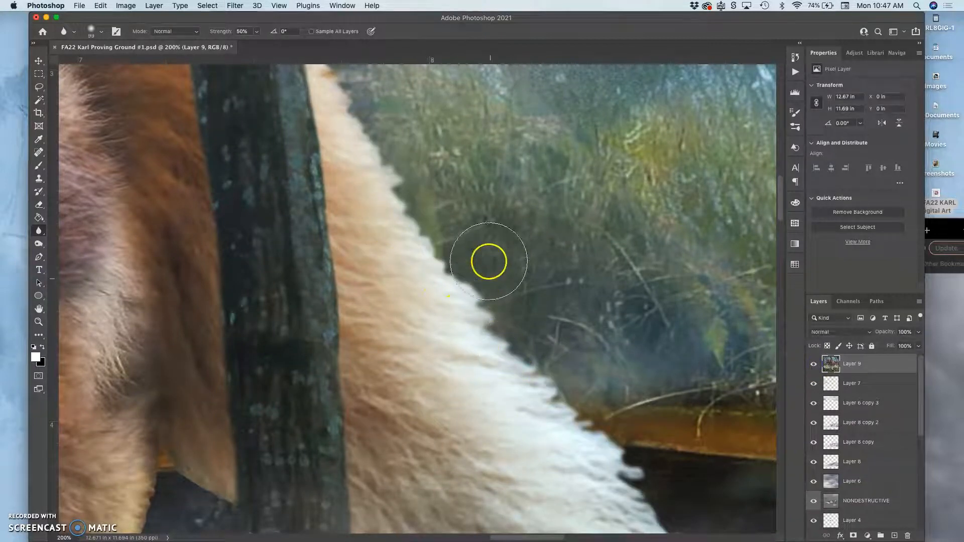
mouse_move(485, 312)
mouse_down()
mouse_move(407, 180)
mouse_move(406, 204)
mouse_up()
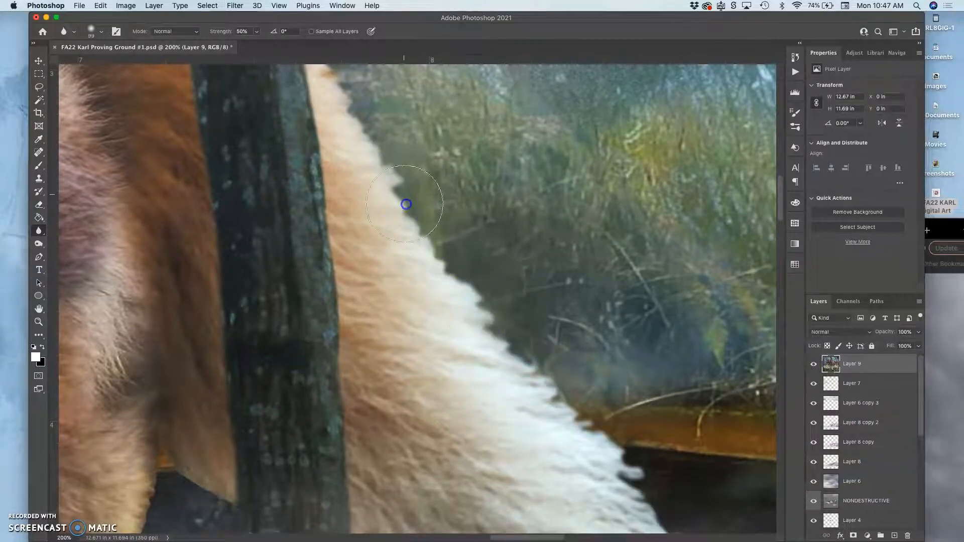
mouse_move(557, 399)
mouse_down()
mouse_move(594, 420)
mouse_move(592, 477)
mouse_up()
mouse_move(666, 494)
mouse_down()
mouse_move(613, 463)
mouse_move(511, 352)
mouse_move(471, 340)
mouse_move(469, 327)
mouse_move(504, 275)
mouse_move(372, 200)
mouse_move(360, 109)
mouse_move(374, 161)
mouse_move(469, 307)
mouse_move(605, 452)
mouse_up()
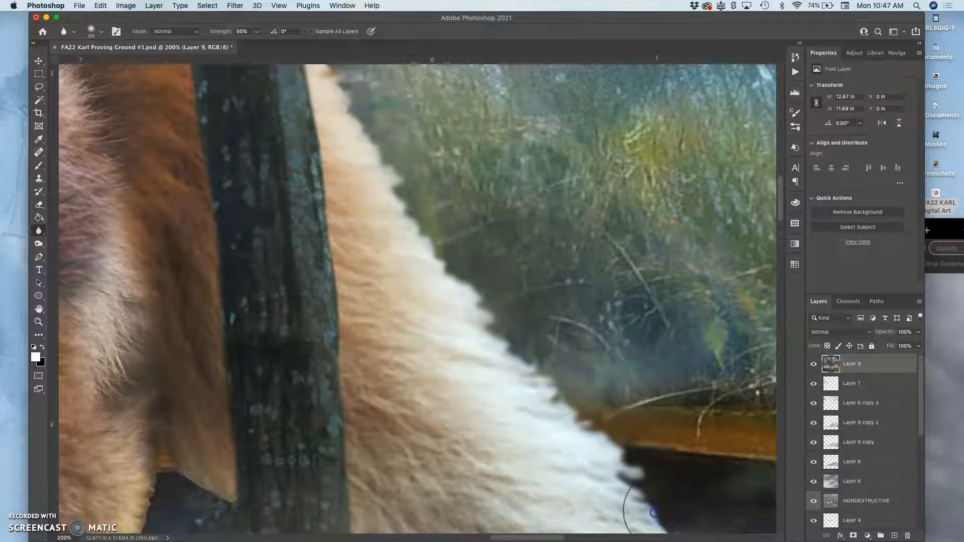
Blur the underside and tip of the fox's tail against the dark water.
drag(540, 349, 435, 163)
mouse_move(576, 339)
mouse_down()
mouse_move(606, 386)
mouse_move(491, 380)
mouse_move(509, 381)
mouse_move(403, 399)
mouse_move(330, 395)
mouse_up()
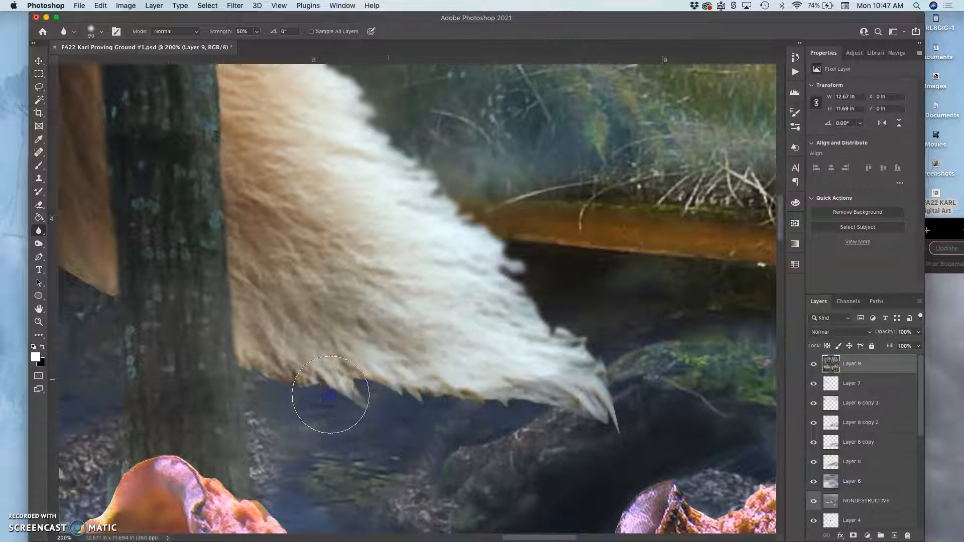
mouse_move(357, 347)
mouse_down()
mouse_move(299, 331)
mouse_move(304, 370)
mouse_move(355, 393)
mouse_up()
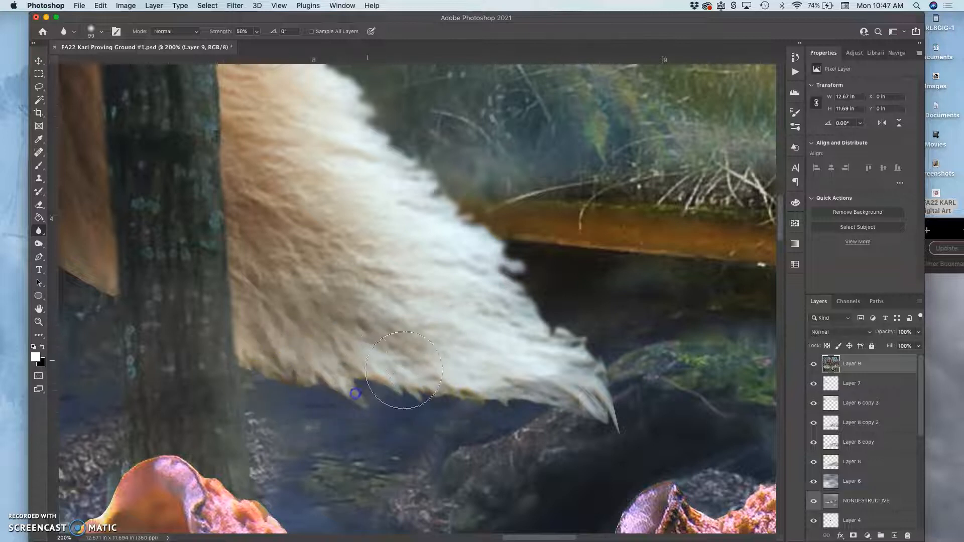
mouse_move(446, 409)
mouse_down()
mouse_move(555, 412)
mouse_move(609, 426)
mouse_up()
Blur the cut-out fur edges around the fox's haunch and down its hind leg.
drag(444, 316, 702, 427)
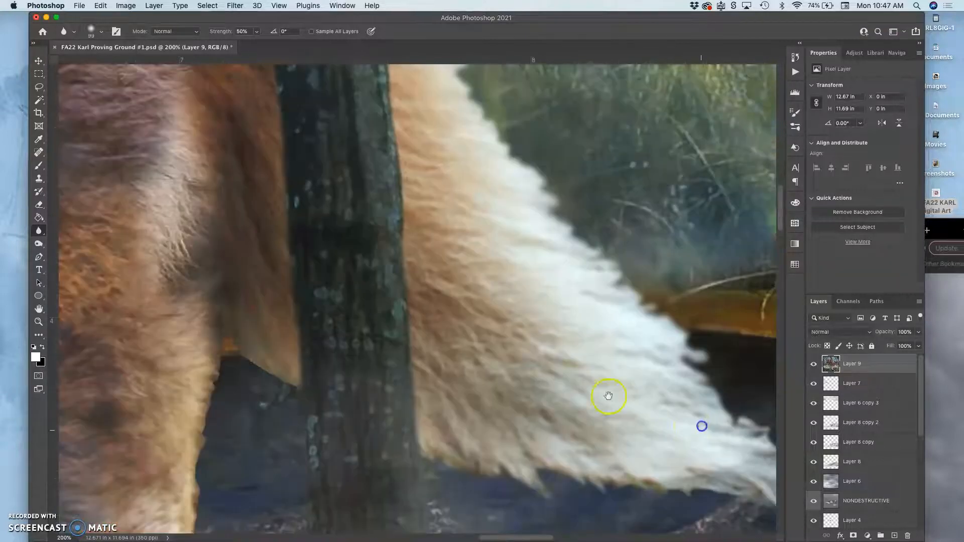
drag(469, 309, 461, 290)
drag(475, 405, 505, 429)
drag(506, 429, 453, 402)
mouse_move(428, 482)
mouse_down()
mouse_move(451, 411)
mouse_move(441, 487)
mouse_move(446, 409)
mouse_up()
drag(432, 306, 407, 161)
mouse_move(390, 491)
mouse_down()
mouse_move(407, 497)
mouse_move(421, 431)
mouse_up()
mouse_move(411, 313)
mouse_down()
mouse_move(381, 254)
mouse_move(348, 80)
mouse_up()
mouse_move(227, 309)
mouse_down()
mouse_move(231, 302)
mouse_move(265, 351)
mouse_move(273, 398)
mouse_up()
drag(401, 294, 365, 344)
Blur the glowing rim of the orange mushroom cap beside the fox's hind leg.
click(373, 326)
click(454, 235)
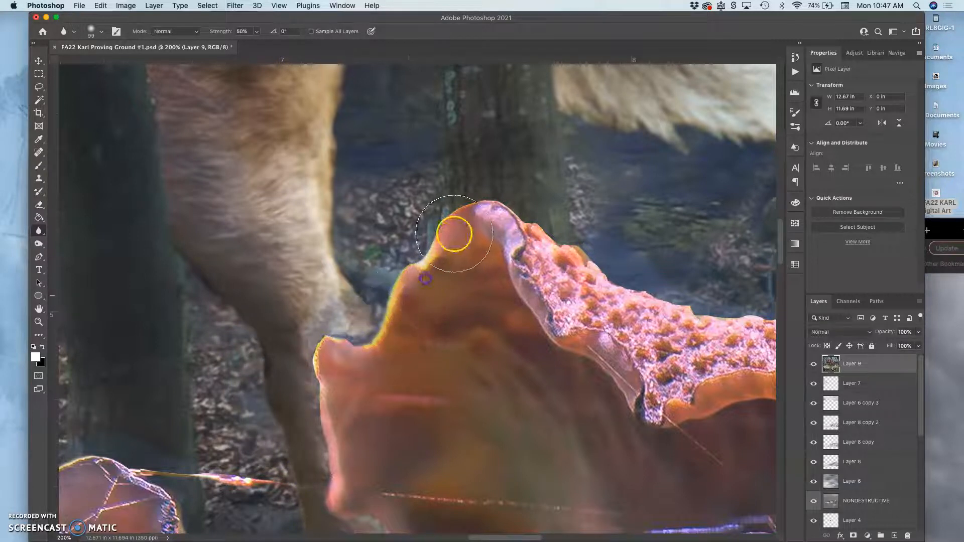
click(472, 229)
mouse_move(476, 211)
mouse_down()
mouse_move(568, 273)
mouse_move(578, 340)
mouse_up()
click(667, 302)
mouse_move(614, 294)
mouse_down()
mouse_move(422, 227)
mouse_move(512, 286)
mouse_move(589, 287)
mouse_up()
Blur the upper rims of the neighbouring mushroom cap and toggle Layer 9 to compare the softened edges.
drag(604, 244, 276, 269)
drag(493, 215, 328, 226)
mouse_move(249, 232)
mouse_down()
mouse_move(311, 244)
mouse_move(342, 288)
mouse_move(369, 392)
mouse_move(458, 423)
mouse_move(636, 381)
mouse_move(540, 394)
mouse_move(536, 380)
mouse_move(696, 272)
mouse_move(679, 254)
mouse_move(405, 257)
mouse_up()
mouse_move(658, 366)
mouse_down()
mouse_move(726, 454)
mouse_move(577, 302)
mouse_move(443, 268)
mouse_move(329, 365)
mouse_up()
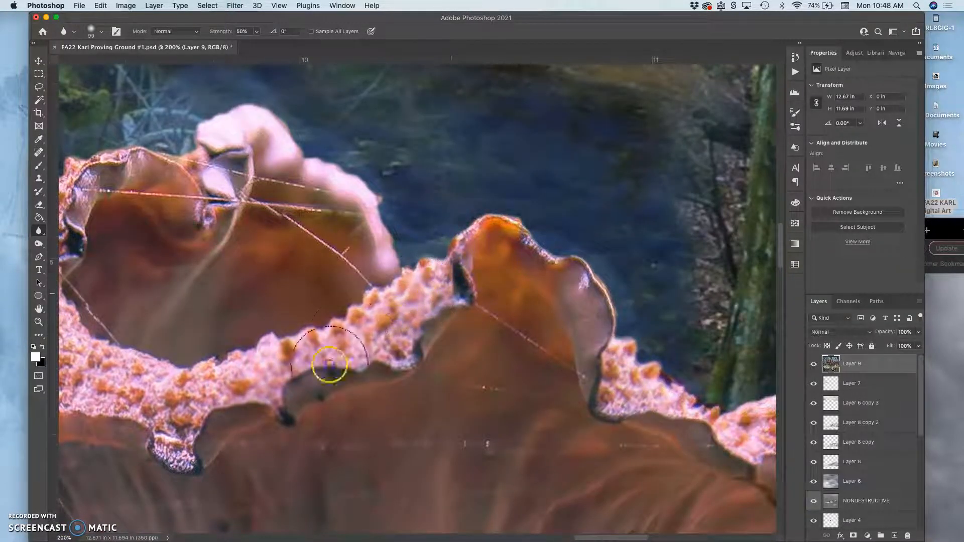
click(814, 365)
click(814, 365)
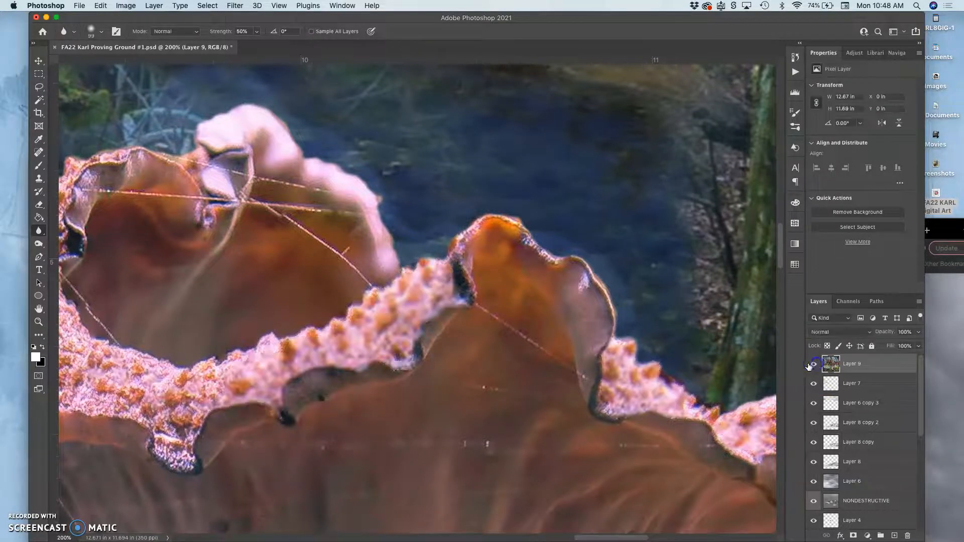
Blur the far side of the large mushroom cap, from its upright lip down to the curled tip above the green leaf.
drag(411, 355, 170, 340)
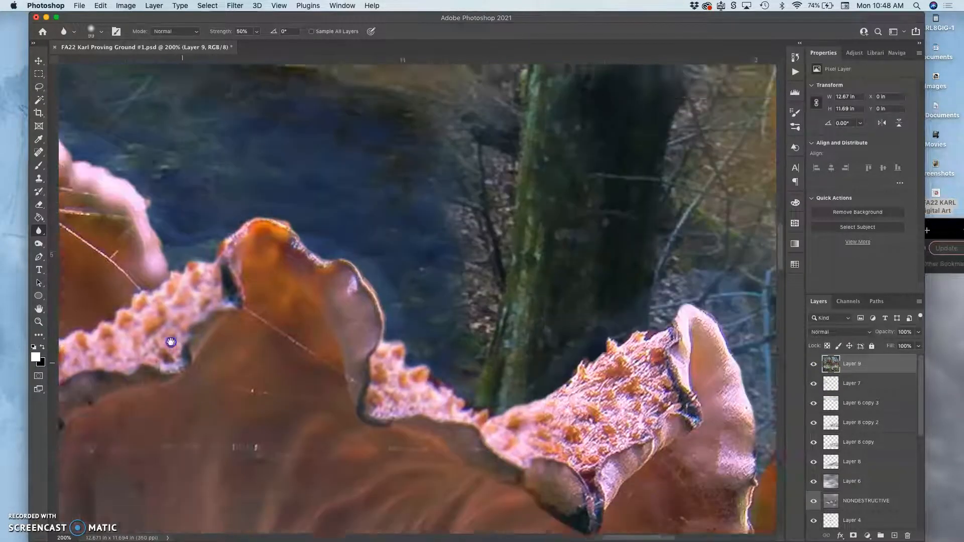
click(597, 307)
drag(597, 307, 544, 452)
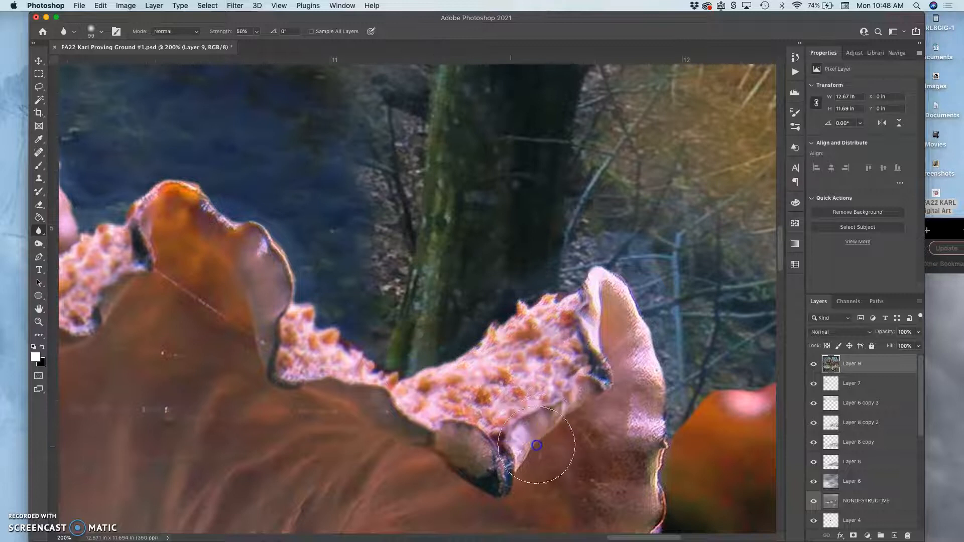
drag(699, 429, 583, 196)
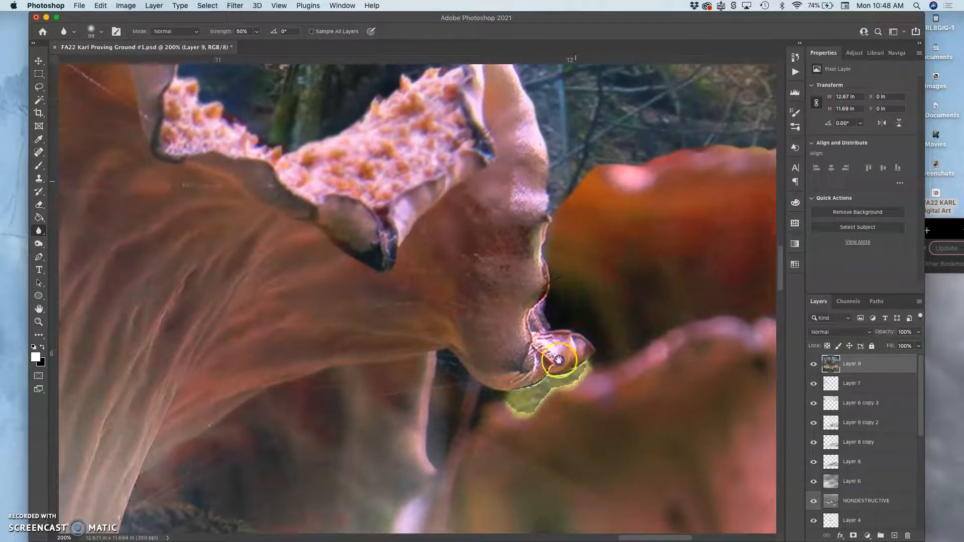
drag(542, 242, 557, 257)
mouse_move(640, 193)
mouse_down()
mouse_move(590, 356)
mouse_move(552, 397)
mouse_up()
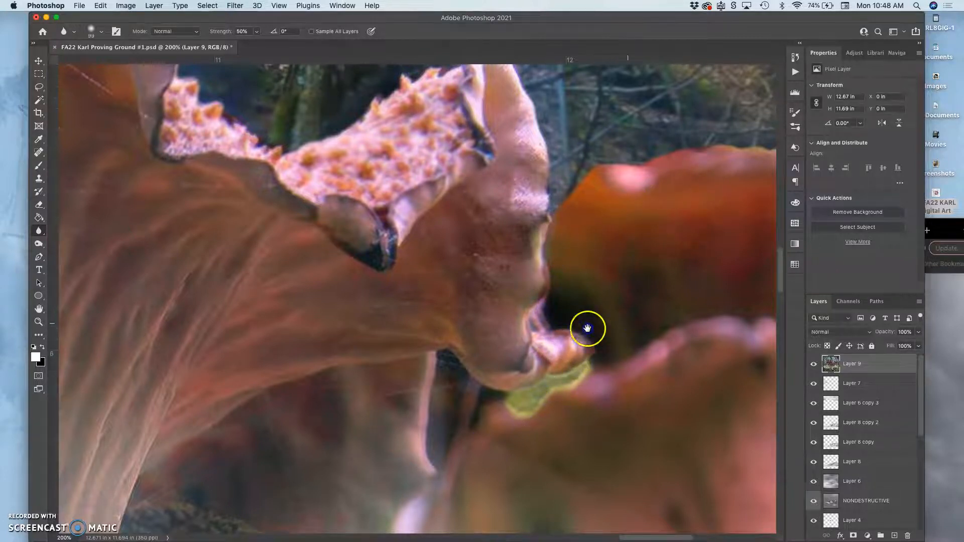
Blur the top edge of the red-orange mushroom behind the curled cap where it meets the undergrowth.
drag(588, 329, 338, 376)
mouse_move(459, 207)
mouse_down()
mouse_move(333, 237)
mouse_move(196, 207)
mouse_move(131, 142)
mouse_up()
drag(205, 198, 486, 198)
click(585, 173)
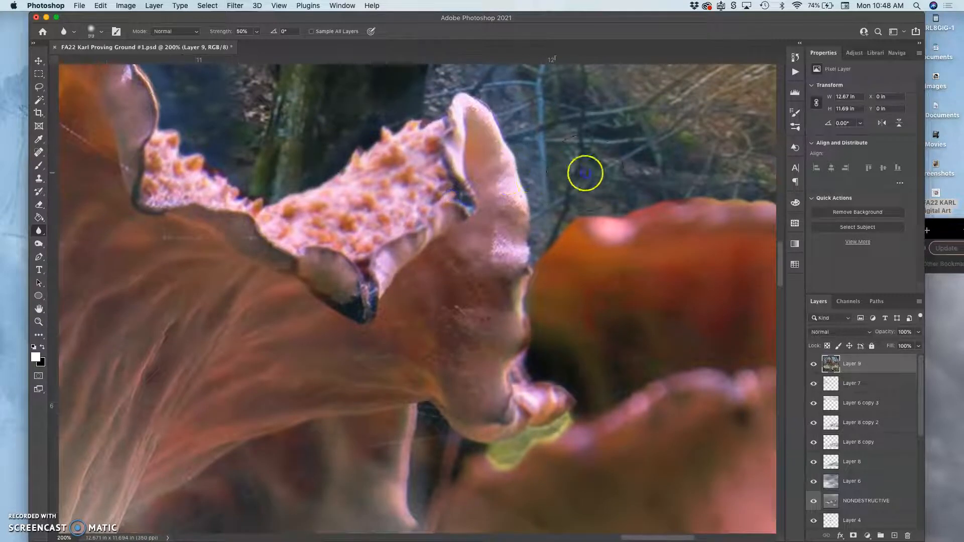
drag(310, 188, 616, 155)
drag(520, 159, 517, 166)
Blur the remaining hard rims of the mushroom caps between the middle cluster and the large front mushroom.
click(479, 178)
drag(329, 173, 713, 162)
mouse_move(309, 215)
mouse_down()
mouse_move(372, 213)
mouse_move(459, 285)
mouse_up()
mouse_move(449, 212)
mouse_down()
mouse_move(420, 236)
mouse_move(407, 217)
mouse_move(438, 130)
mouse_up()
mouse_move(301, 151)
mouse_down()
mouse_move(230, 243)
mouse_move(172, 157)
mouse_move(150, 157)
mouse_up()
mouse_move(185, 335)
mouse_down()
mouse_move(241, 444)
mouse_move(269, 348)
mouse_move(194, 387)
mouse_move(206, 370)
mouse_move(151, 335)
mouse_up()
Blur the hard-edged dark patch between the stems of the background mushrooms at the image's far edge.
key(super+minus)
key(super+minus)
click(259, 271)
mouse_move(356, 378)
mouse_down()
mouse_move(424, 468)
mouse_move(459, 414)
mouse_move(473, 314)
mouse_move(457, 255)
mouse_up()
click(703, 297)
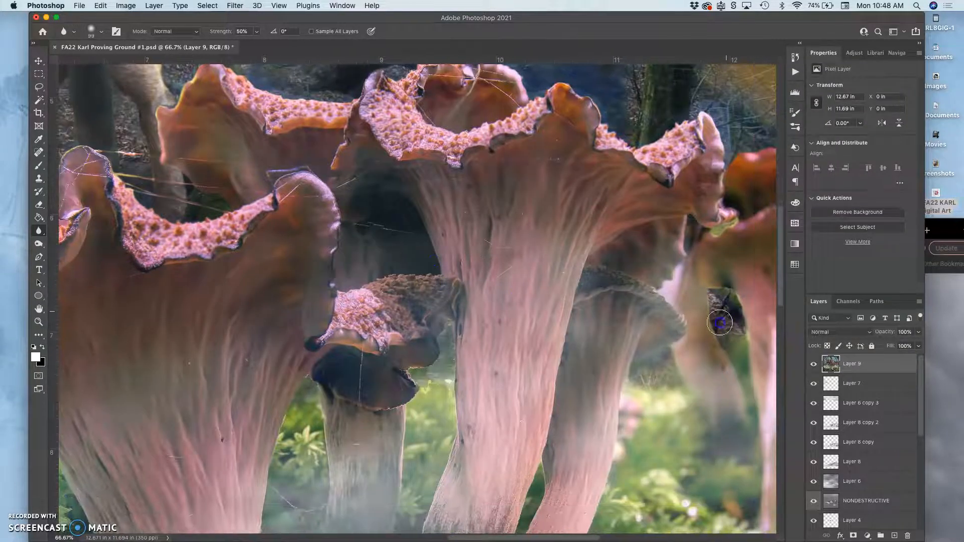
mouse_move(716, 290)
mouse_down()
mouse_move(727, 342)
mouse_move(740, 299)
mouse_move(723, 336)
mouse_move(729, 285)
mouse_move(750, 320)
mouse_move(748, 302)
mouse_up()
Blur the large front mushroom's outstretched pink cap, covering its underside fold and textured rim.
drag(471, 365, 332, 178)
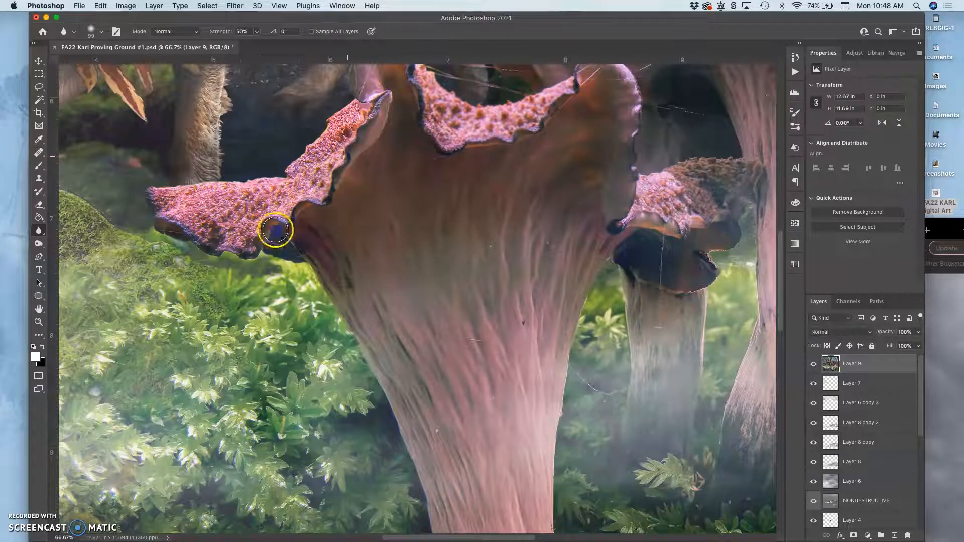
drag(267, 225, 274, 189)
drag(229, 215, 198, 193)
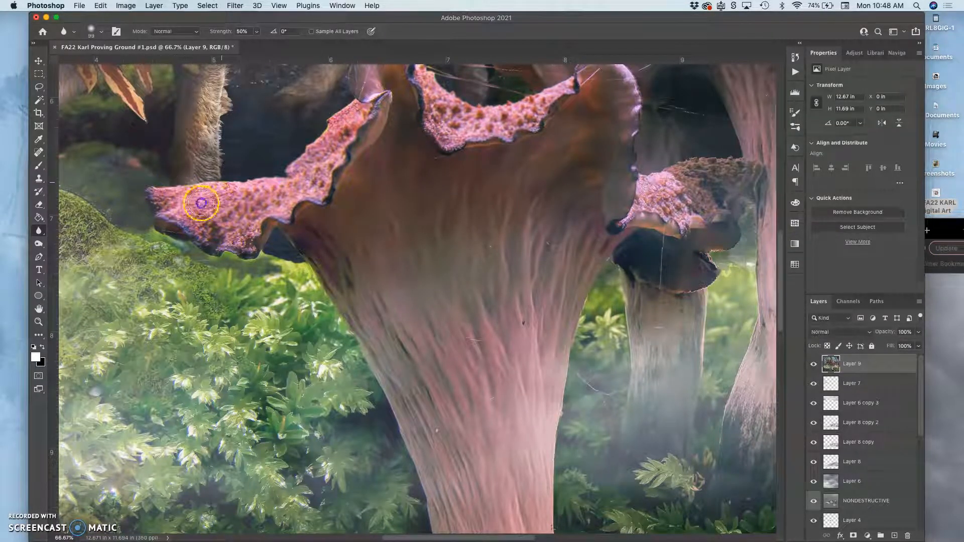
mouse_move(329, 169)
mouse_down()
mouse_move(308, 220)
mouse_move(450, 144)
mouse_move(582, 111)
mouse_up()
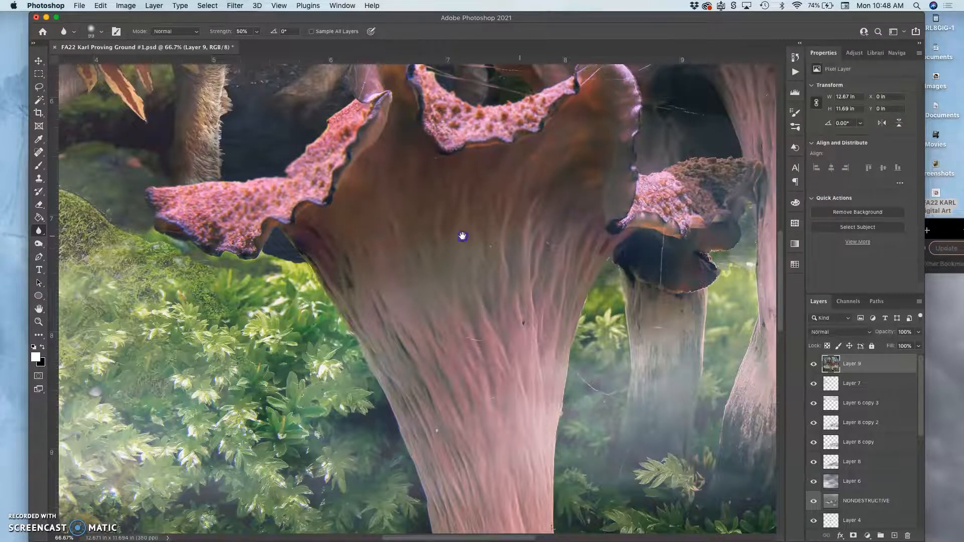
Blur the outline of the mossy boulder along its ridge and down its slope beside the small waterfall.
drag(462, 236, 633, 372)
click(411, 269)
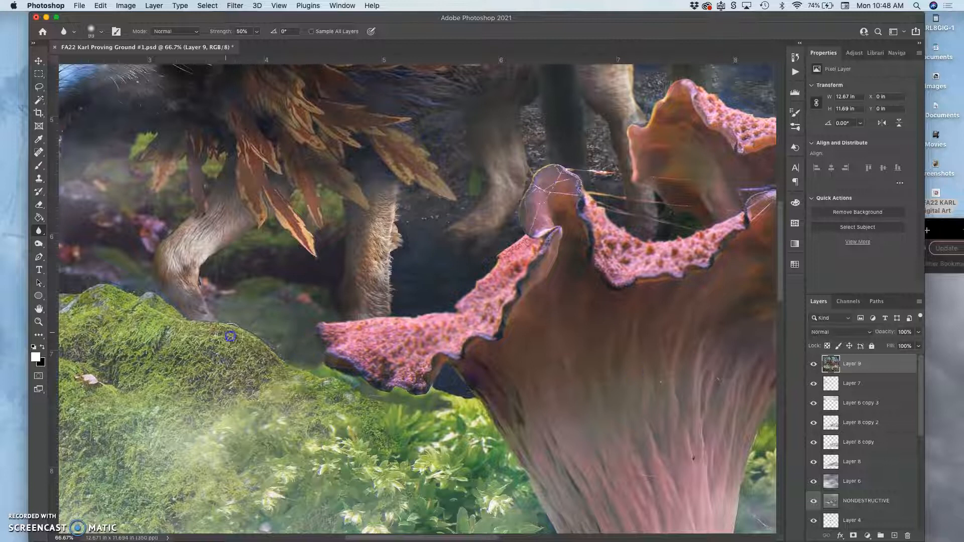
drag(178, 307, 98, 299)
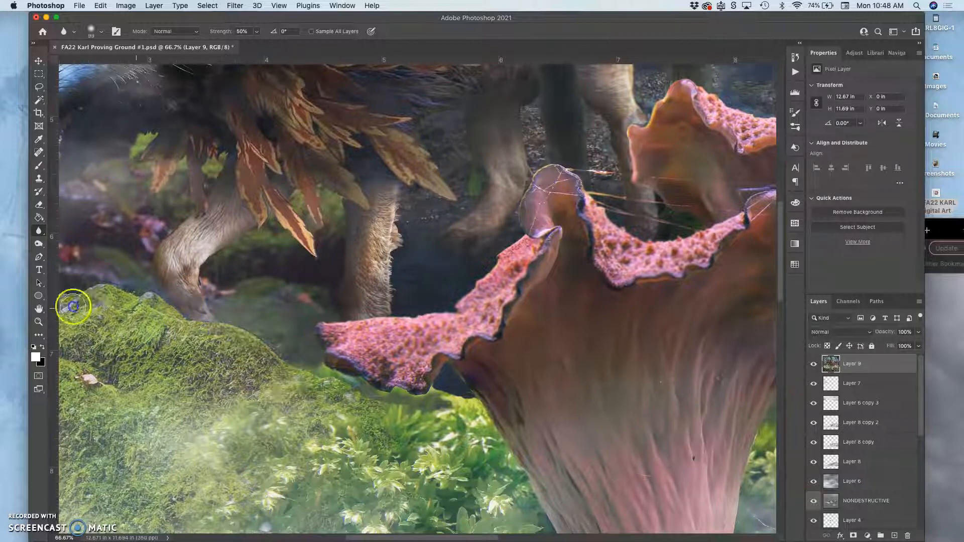
drag(189, 308, 247, 320)
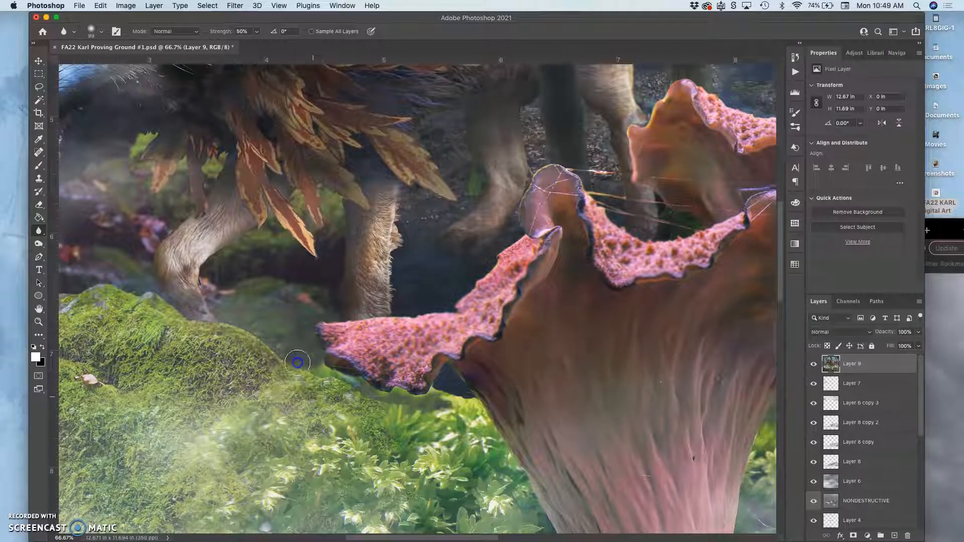
mouse_move(358, 354)
mouse_down()
mouse_move(426, 327)
mouse_move(554, 332)
mouse_up()
mouse_move(286, 279)
mouse_down()
mouse_move(162, 297)
mouse_move(131, 334)
mouse_move(114, 383)
mouse_move(271, 272)
mouse_up()
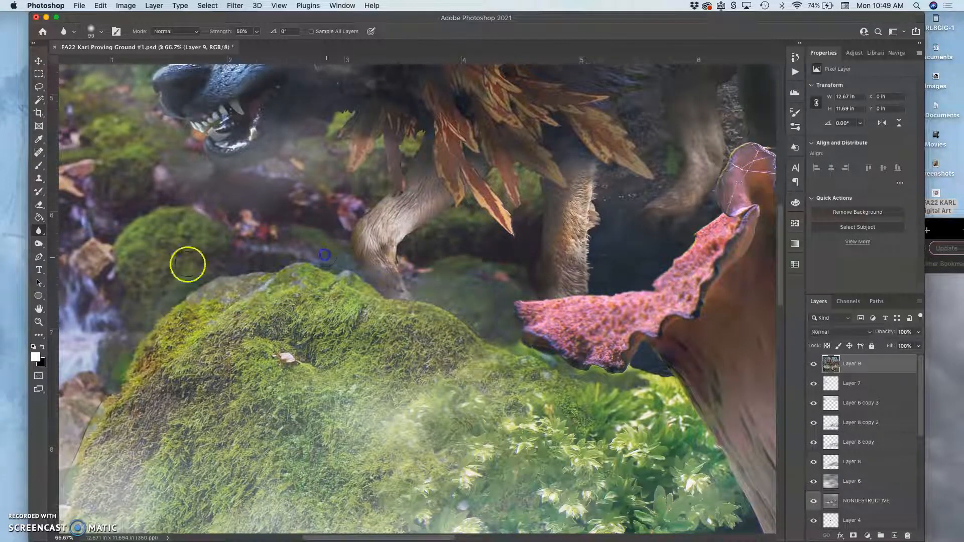
mouse_move(127, 367)
mouse_down()
mouse_move(92, 409)
mouse_move(76, 464)
mouse_up()
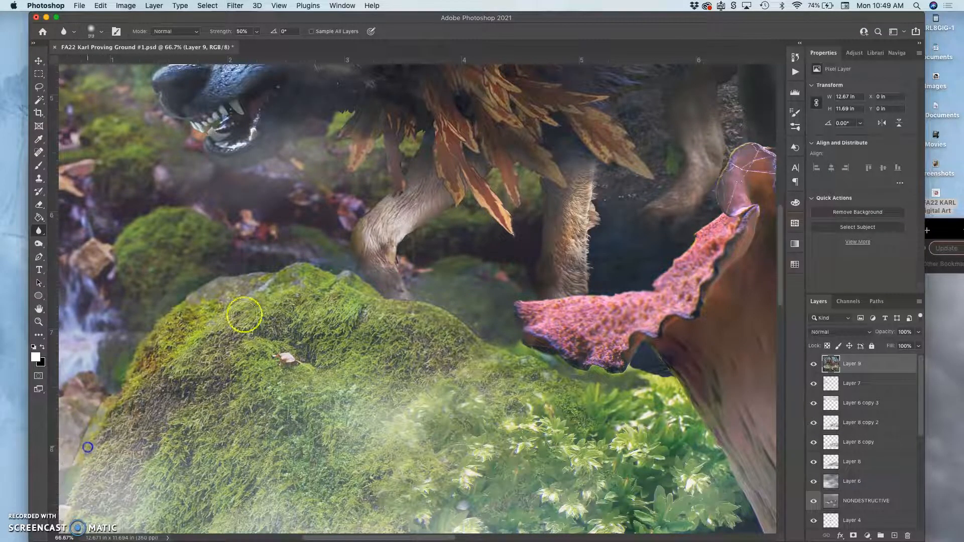
Blur the outer edge of the fox's ear and the upper tips of the orange leaf collar against the trees.
drag(386, 258, 484, 380)
scroll(354, 268, up, 4)
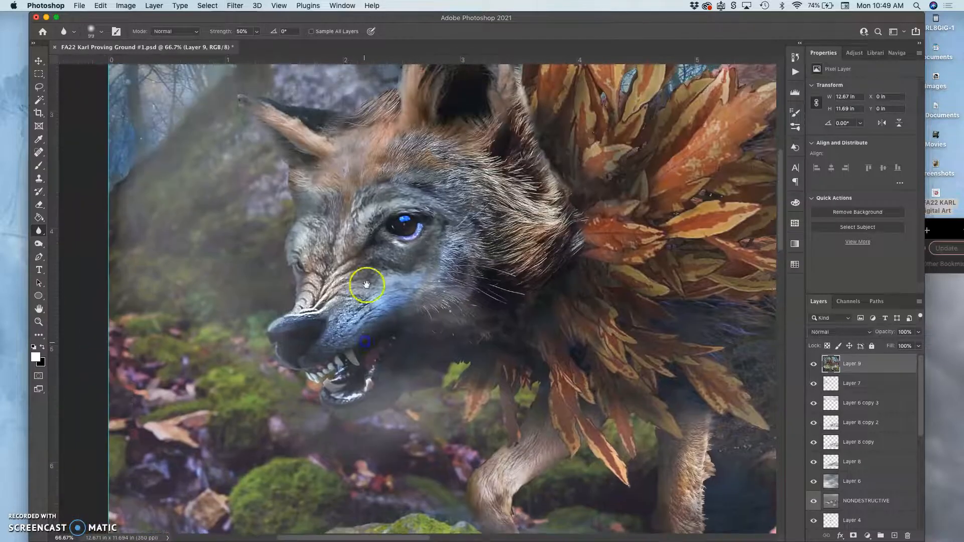
scroll(340, 112, up, 6)
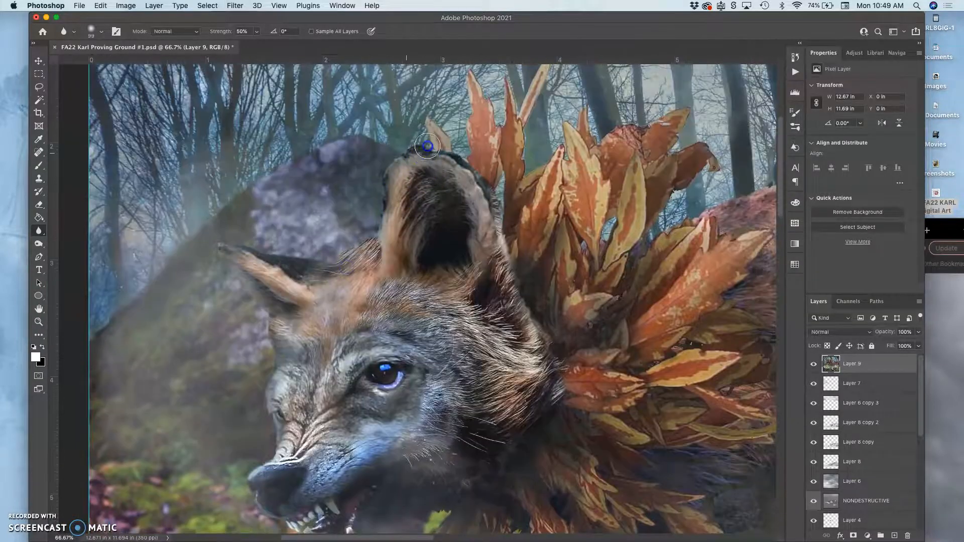
mouse_move(383, 217)
mouse_down()
mouse_move(390, 157)
mouse_move(458, 156)
mouse_move(449, 144)
mouse_move(486, 99)
mouse_move(475, 85)
mouse_move(498, 126)
mouse_up()
drag(598, 132, 521, 189)
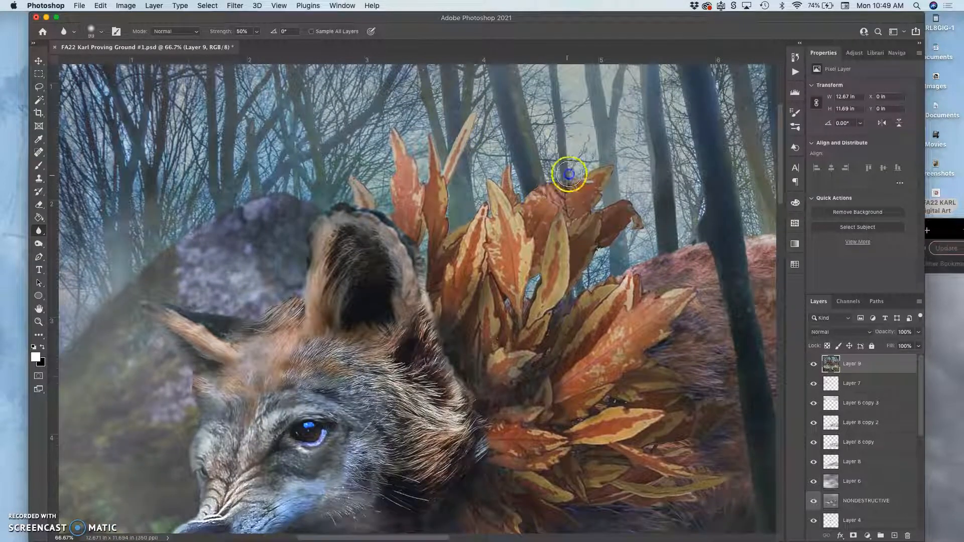
drag(605, 175, 577, 223)
mouse_move(657, 208)
mouse_down()
mouse_move(591, 258)
mouse_move(556, 189)
mouse_move(533, 218)
mouse_move(552, 274)
mouse_move(522, 198)
mouse_up()
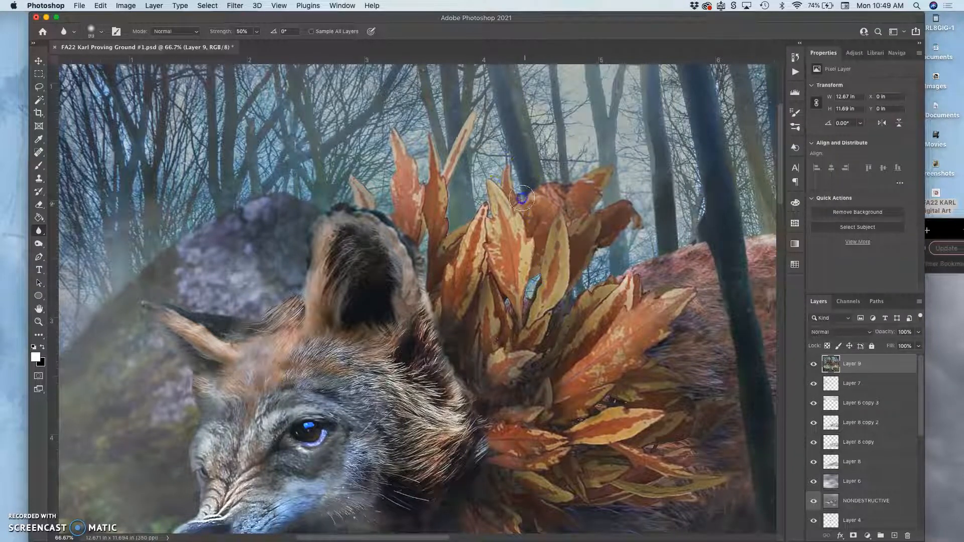
Blur the edges of the collar's side and lower leaves where they overlap the fox's body.
mouse_move(458, 241)
mouse_down()
mouse_move(482, 106)
mouse_move(461, 150)
mouse_move(456, 214)
mouse_move(599, 191)
mouse_move(609, 278)
mouse_up()
mouse_move(565, 315)
mouse_down()
mouse_move(545, 334)
mouse_move(531, 269)
mouse_move(402, 208)
mouse_up()
mouse_move(401, 254)
mouse_down()
mouse_move(369, 342)
mouse_move(245, 329)
mouse_move(150, 296)
mouse_move(141, 303)
mouse_move(274, 295)
mouse_move(302, 283)
mouse_move(286, 325)
mouse_up()
drag(251, 404, 282, 232)
click(217, 338)
drag(394, 414, 469, 404)
Blur the cut-out fur edges of the fox's front legs against the dark background.
scroll(478, 333, down, 6)
scroll(477, 333, right, 2)
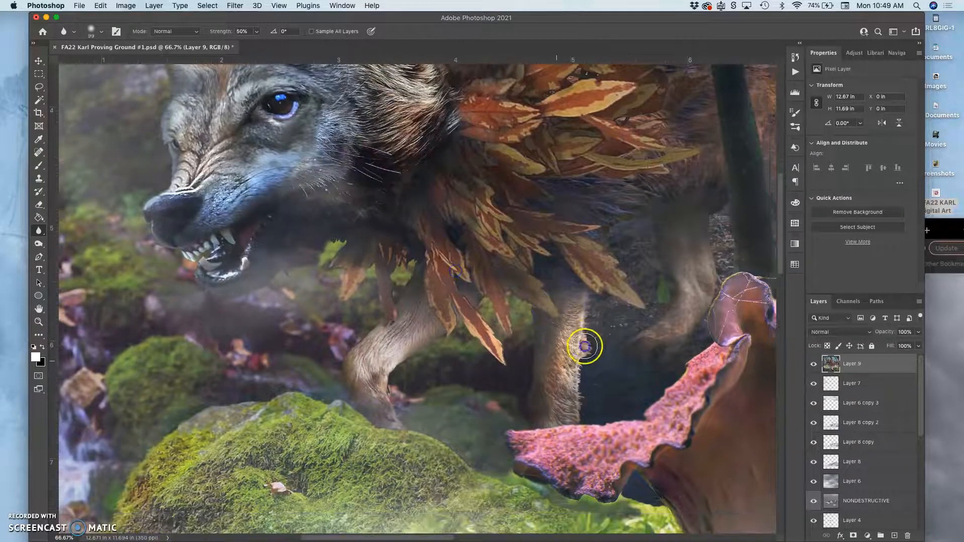
mouse_move(367, 376)
mouse_down()
mouse_move(399, 354)
mouse_move(410, 329)
mouse_move(379, 392)
mouse_move(406, 402)
mouse_up()
mouse_move(577, 373)
mouse_down()
mouse_move(677, 290)
mouse_move(671, 298)
mouse_move(672, 263)
mouse_up()
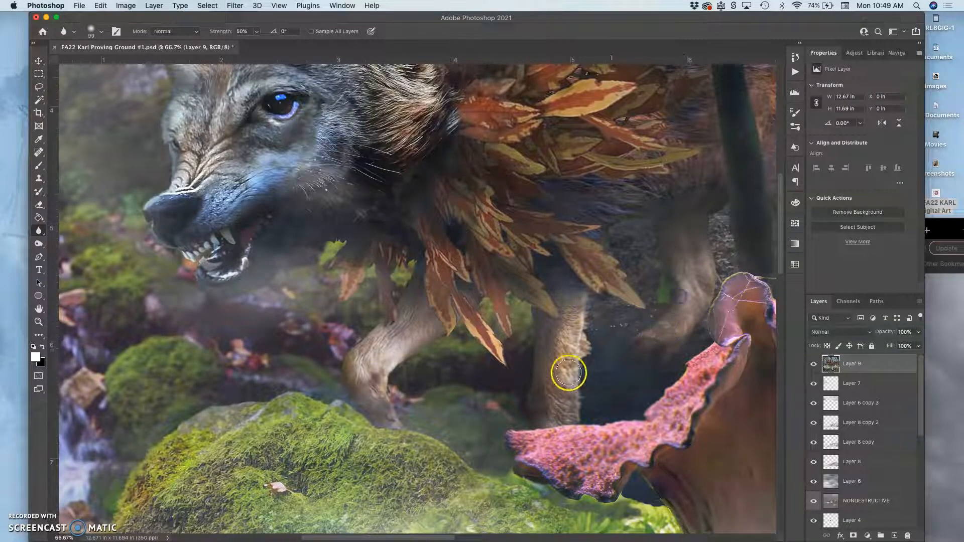
mouse_move(534, 406)
mouse_down()
mouse_move(356, 352)
mouse_move(322, 385)
mouse_move(362, 347)
mouse_move(418, 376)
mouse_up()
mouse_move(378, 275)
mouse_down()
mouse_move(343, 309)
mouse_move(272, 331)
mouse_move(238, 329)
mouse_move(149, 231)
mouse_move(143, 206)
mouse_move(153, 249)
mouse_move(176, 259)
mouse_move(215, 327)
mouse_move(196, 395)
mouse_move(220, 366)
mouse_up()
Blur the mossy boulder's top edge and the nearby edges of the front mushroom's cap and stem.
space+drag(261, 255, 239, 115)
mouse_move(286, 276)
mouse_down()
mouse_move(266, 265)
mouse_move(303, 288)
mouse_move(341, 291)
mouse_move(339, 315)
mouse_move(432, 330)
mouse_move(226, 311)
mouse_move(123, 239)
mouse_move(432, 303)
mouse_up()
space+drag(504, 320, 355, 212)
mouse_move(461, 197)
mouse_down()
mouse_move(449, 225)
mouse_move(457, 235)
mouse_move(466, 205)
mouse_move(344, 245)
mouse_move(392, 194)
mouse_up()
drag(501, 303, 535, 355)
Blur the stream water, wet stones and plant edges along the bottom of the composite.
drag(565, 394, 603, 188)
drag(502, 329, 562, 172)
drag(488, 324, 383, 356)
mouse_move(486, 338)
mouse_down()
mouse_move(527, 345)
mouse_move(522, 351)
mouse_up()
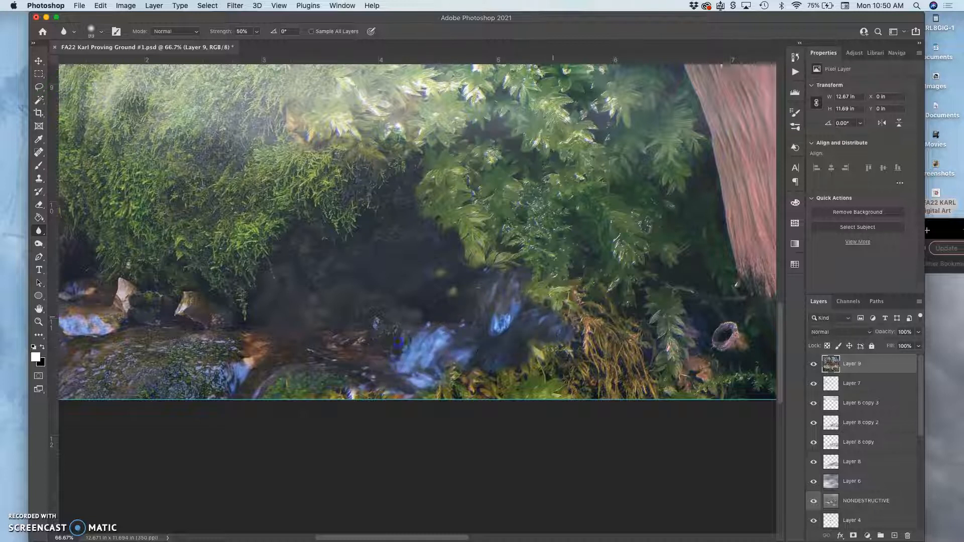
mouse_move(221, 365)
mouse_down()
mouse_move(180, 353)
mouse_move(111, 377)
mouse_move(166, 336)
mouse_move(185, 341)
mouse_move(164, 364)
mouse_move(169, 347)
mouse_move(193, 358)
mouse_move(160, 359)
mouse_move(186, 362)
mouse_move(169, 369)
mouse_move(183, 388)
mouse_move(382, 337)
mouse_move(385, 380)
mouse_up()
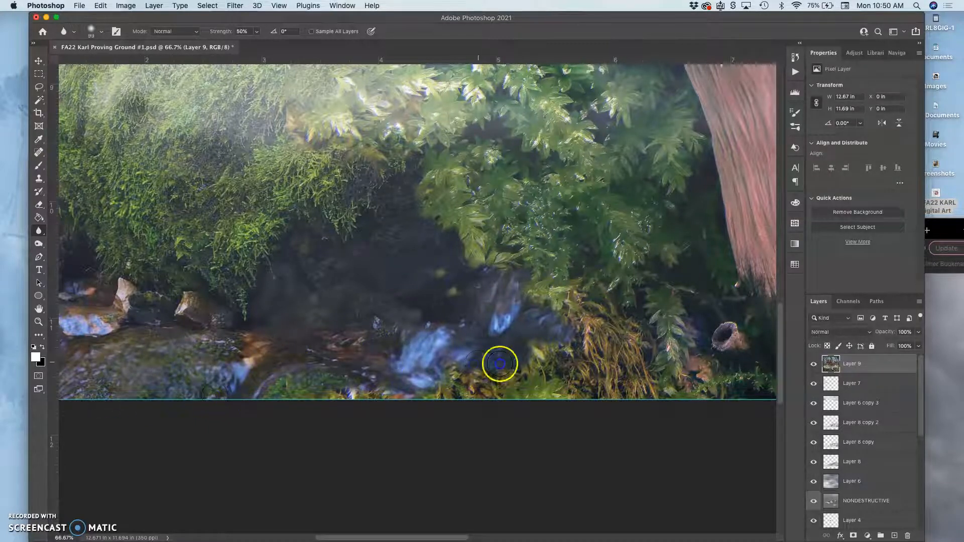
Blur the foliage beside the front mushroom's base and the feet of the two middle mushroom stems.
drag(689, 341, 351, 281)
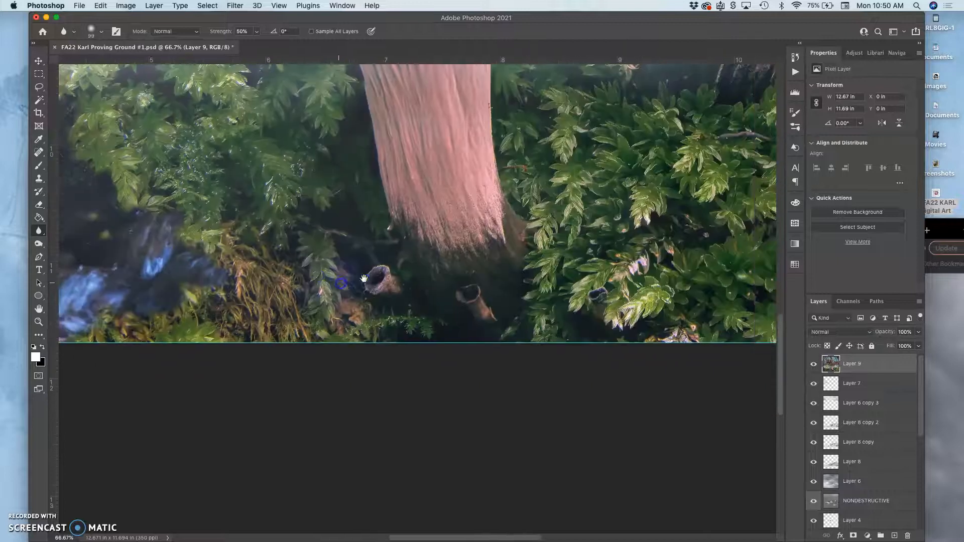
click(560, 269)
drag(684, 298, 517, 369)
drag(641, 287, 472, 376)
click(440, 199)
mouse_move(440, 199)
mouse_down()
mouse_move(388, 253)
mouse_move(438, 181)
mouse_move(477, 180)
mouse_move(488, 200)
mouse_move(566, 162)
mouse_move(627, 191)
mouse_move(448, 186)
mouse_move(375, 205)
mouse_move(359, 241)
mouse_move(345, 206)
mouse_move(346, 143)
mouse_move(379, 230)
mouse_up()
Touch up the middle mushroom's stem edges and cap rims with the Blur tool.
drag(627, 150, 581, 251)
drag(532, 197, 564, 240)
drag(460, 165, 525, 301)
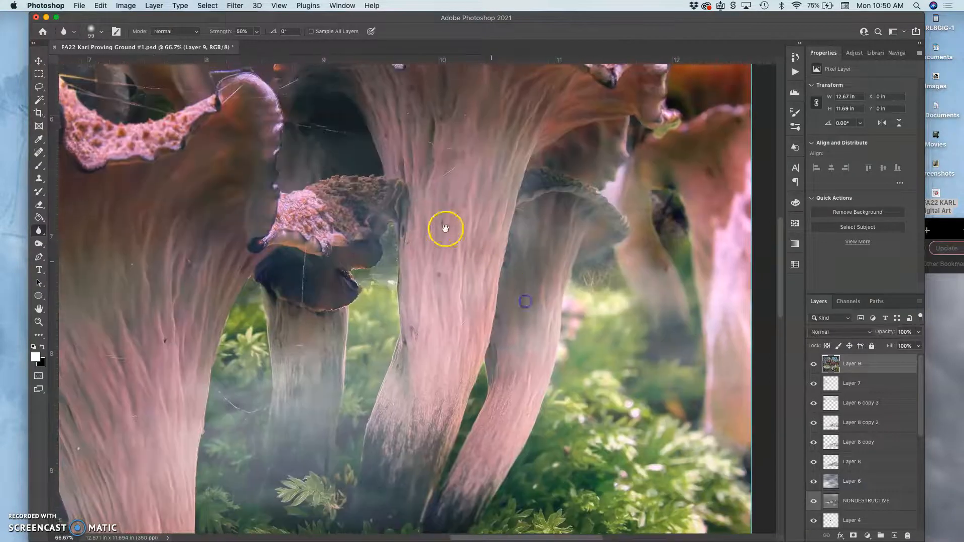
drag(434, 213, 471, 366)
click(516, 227)
mouse_move(350, 223)
mouse_down()
mouse_move(334, 255)
mouse_move(240, 309)
mouse_up()
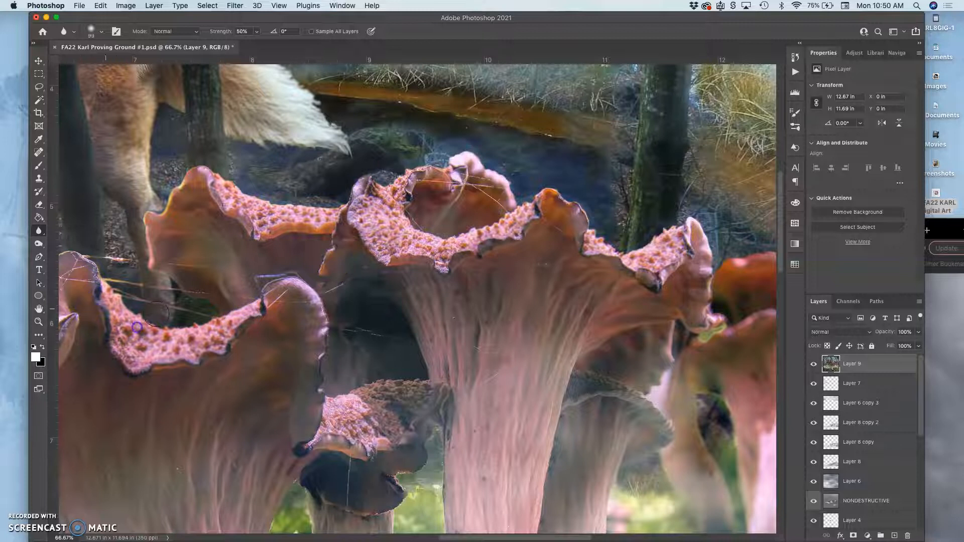
View the whole composite and toggle Layer 9's visibility to compare the image with and without the blurred edges.
key(super+minus)
key(super+minus)
key(super+minus)
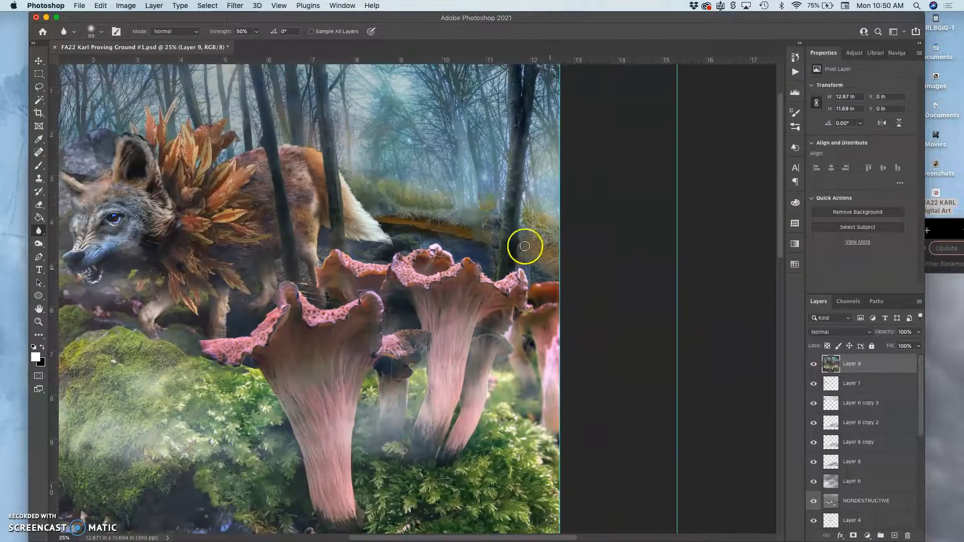
mouse_move(497, 222)
mouse_down()
mouse_move(490, 213)
mouse_move(477, 229)
mouse_up()
key(super+minus)
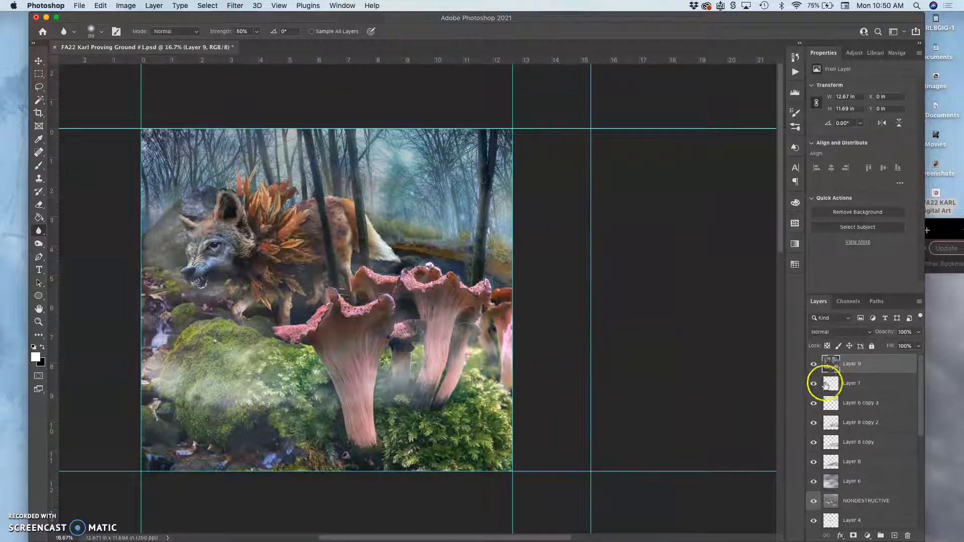
key(super+plus)
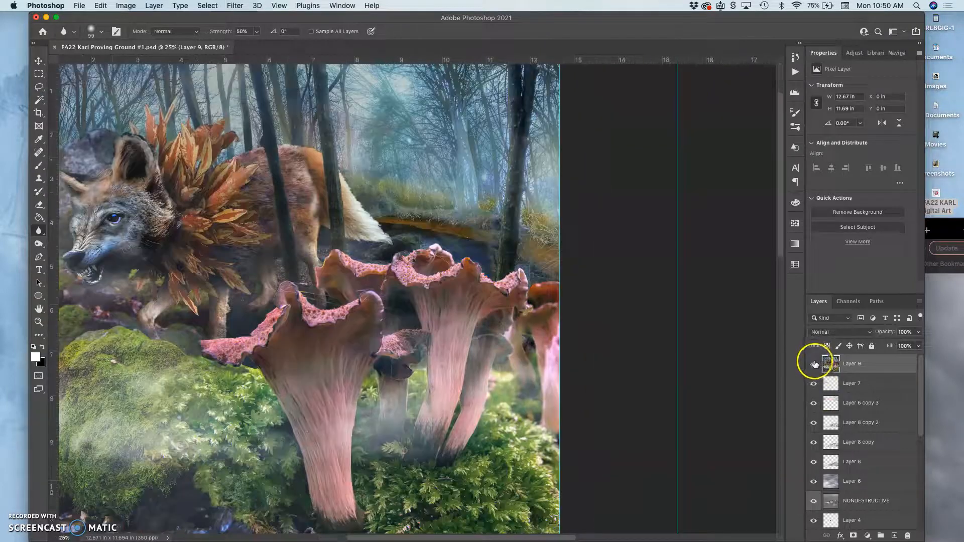
drag(595, 348, 663, 349)
click(829, 368)
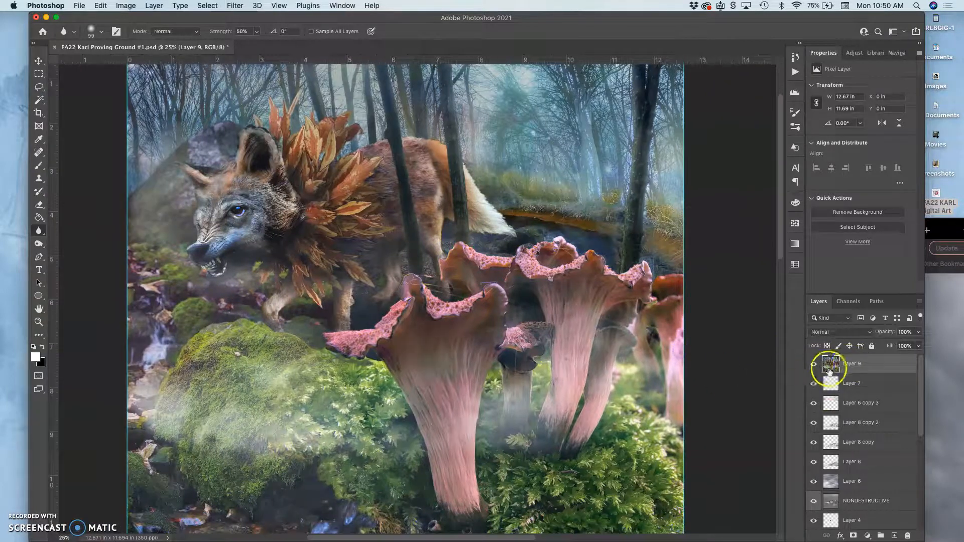
click(815, 368)
click(815, 367)
click(816, 365)
click(814, 365)
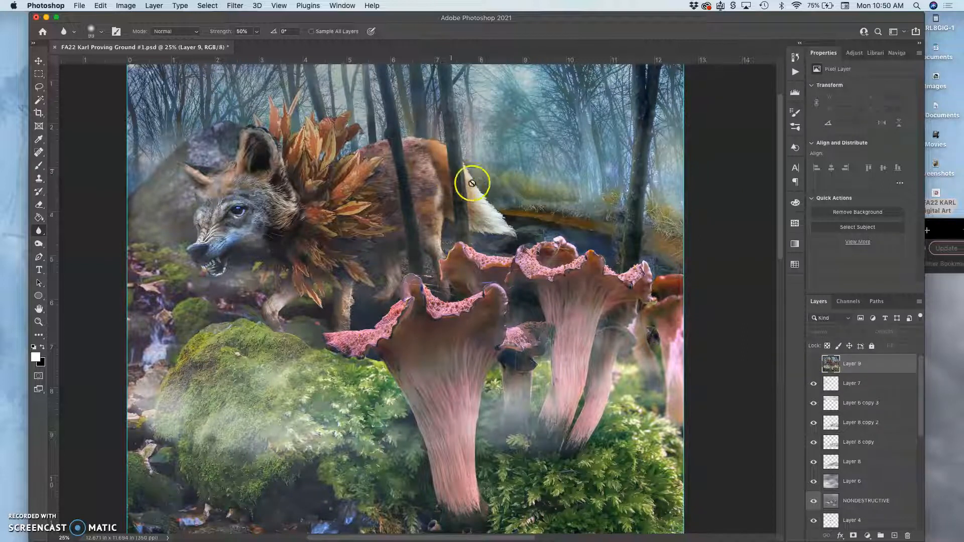
click(814, 363)
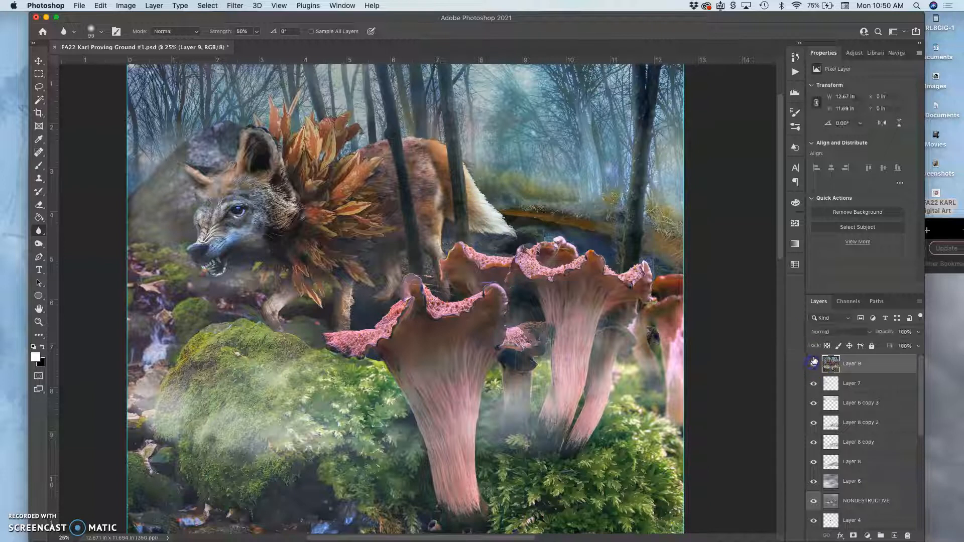
Zoom back in on the fox and blur the upper edge of its tail against the forest background.
key(super+plus)
key(super+plus)
key(super+plus)
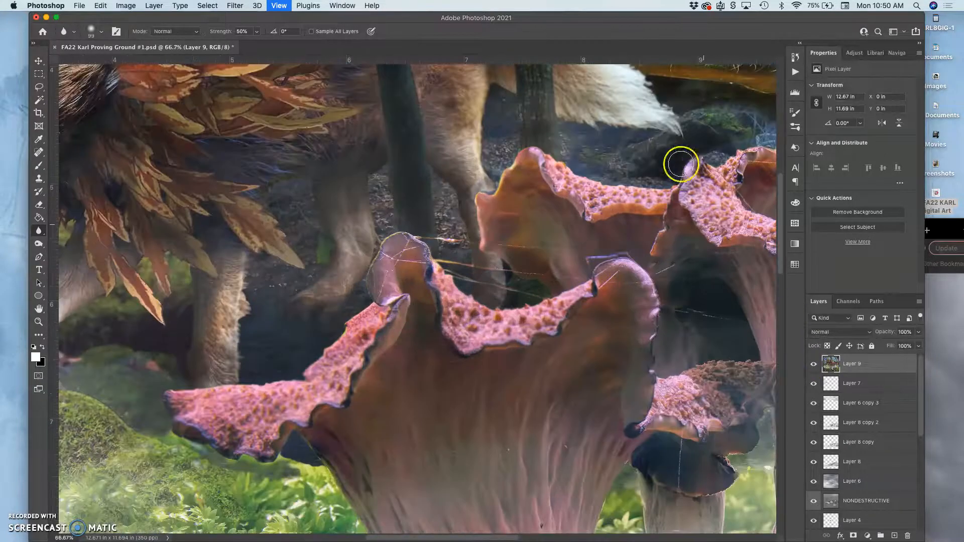
scroll(662, 129, up, 5)
mouse_move(518, 95)
mouse_down()
mouse_move(560, 170)
mouse_move(624, 233)
mouse_move(621, 265)
mouse_up()
mouse_move(562, 276)
mouse_down()
mouse_move(606, 212)
mouse_move(588, 211)
mouse_move(516, 86)
mouse_move(461, 132)
mouse_up()
drag(454, 204, 538, 317)
Blur the fur and leaf edges around the fox's neck, chest and bent front leg.
drag(311, 216, 341, 229)
click(291, 189)
drag(284, 257, 492, 193)
click(316, 213)
mouse_move(327, 178)
mouse_down()
mouse_move(346, 217)
mouse_move(334, 240)
mouse_move(351, 194)
mouse_move(364, 237)
mouse_move(356, 277)
mouse_move(381, 287)
mouse_up()
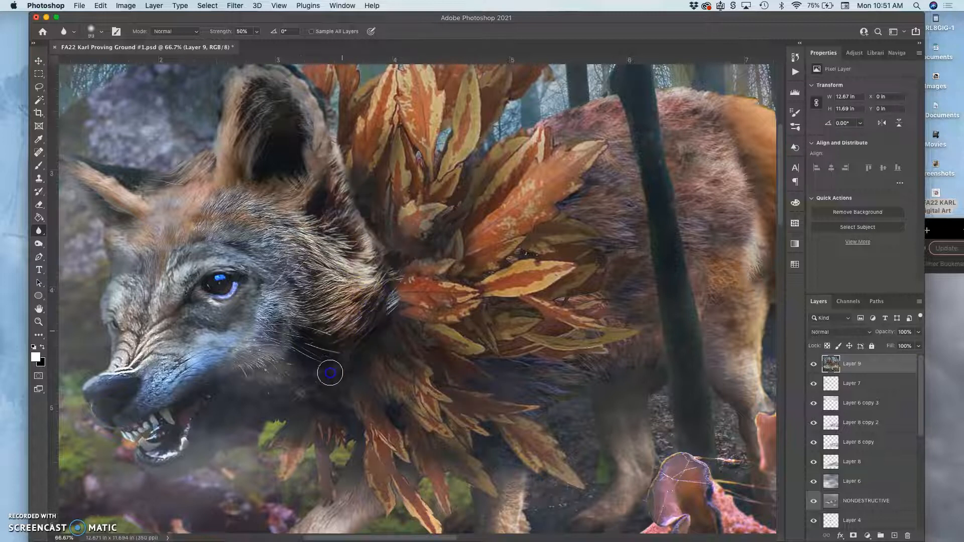
mouse_move(306, 356)
mouse_down()
mouse_move(292, 348)
mouse_move(236, 408)
mouse_move(334, 469)
mouse_move(383, 461)
mouse_move(425, 313)
mouse_up()
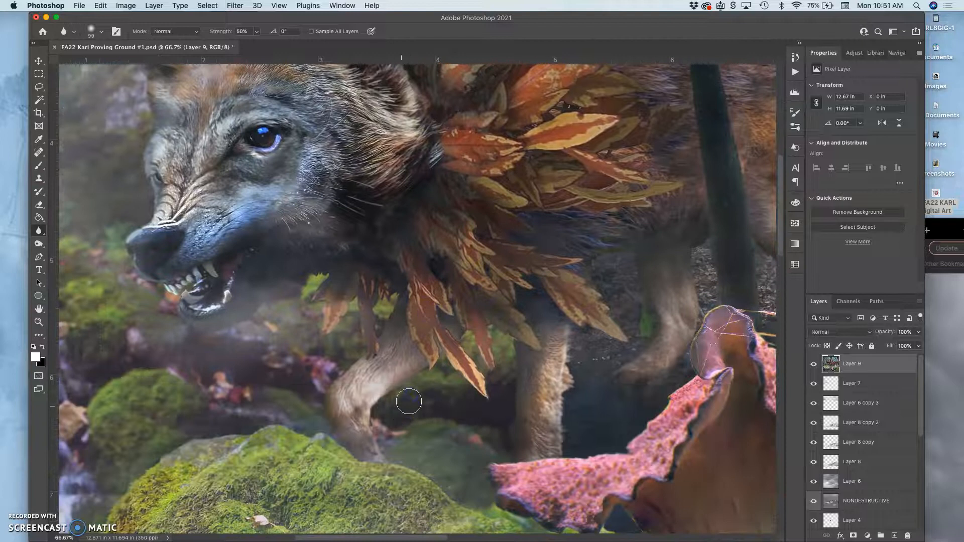
mouse_move(404, 398)
mouse_down()
mouse_move(391, 404)
mouse_move(405, 381)
mouse_move(226, 340)
mouse_move(225, 332)
mouse_up()
Darken the shadow beneath the fox's jaw with the Burn tool, using a 175 px brush on Midtones at 18% exposure.
click(39, 243)
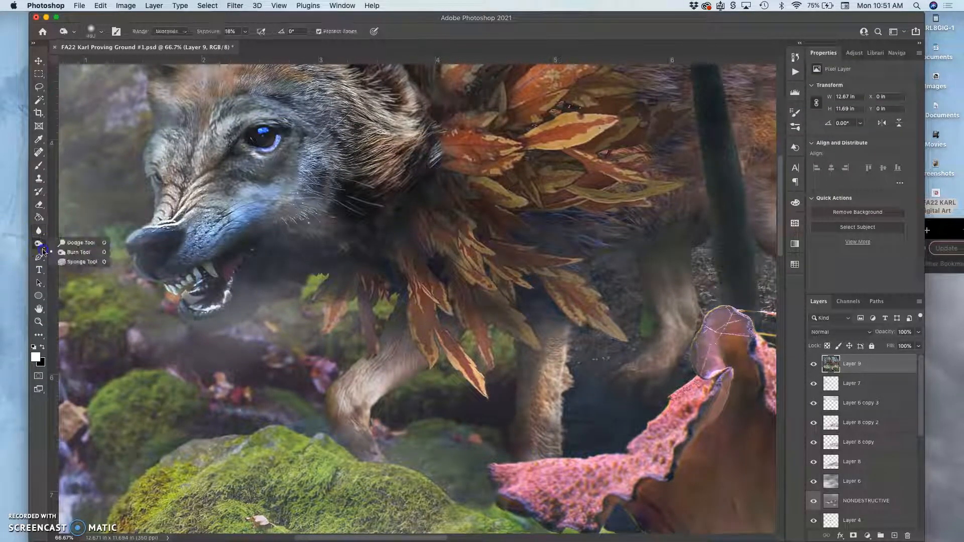
click(59, 247)
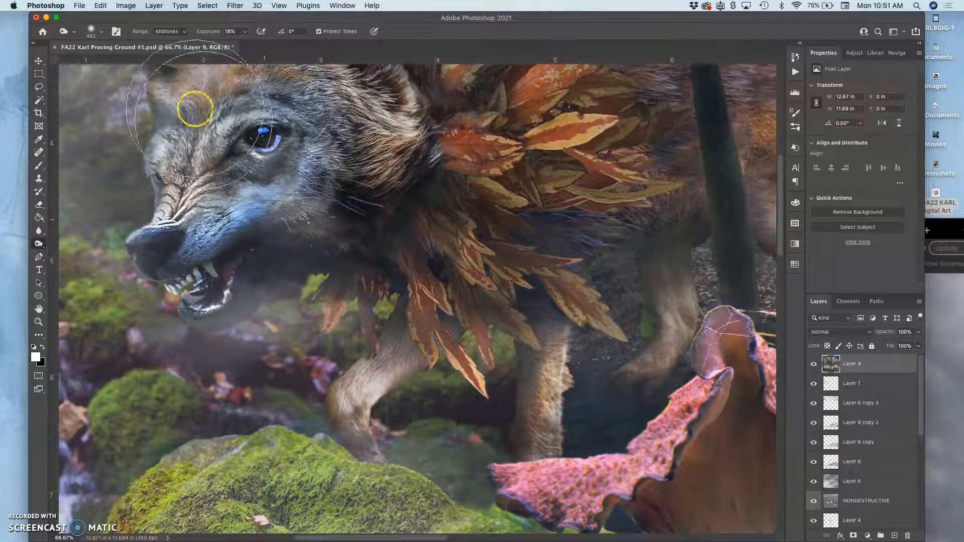
click(101, 32)
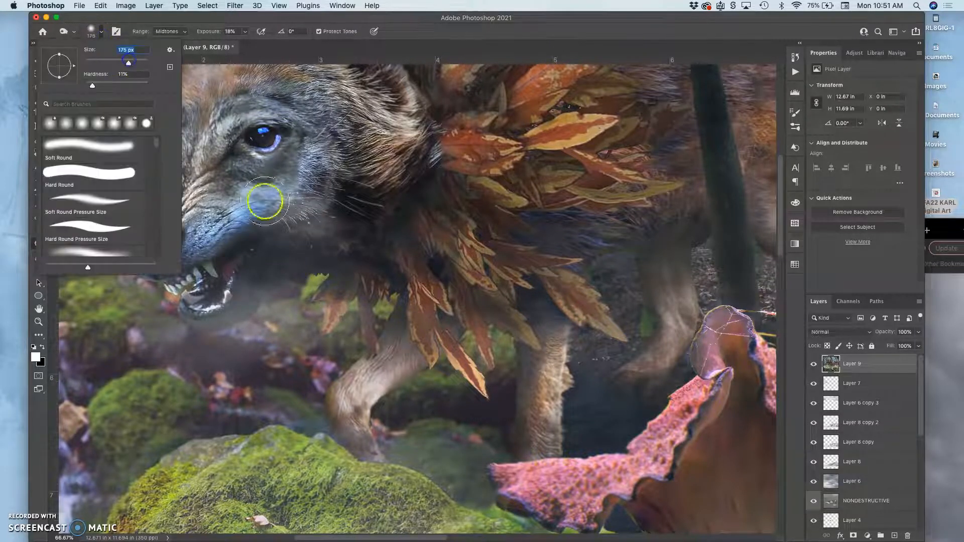
click(295, 258)
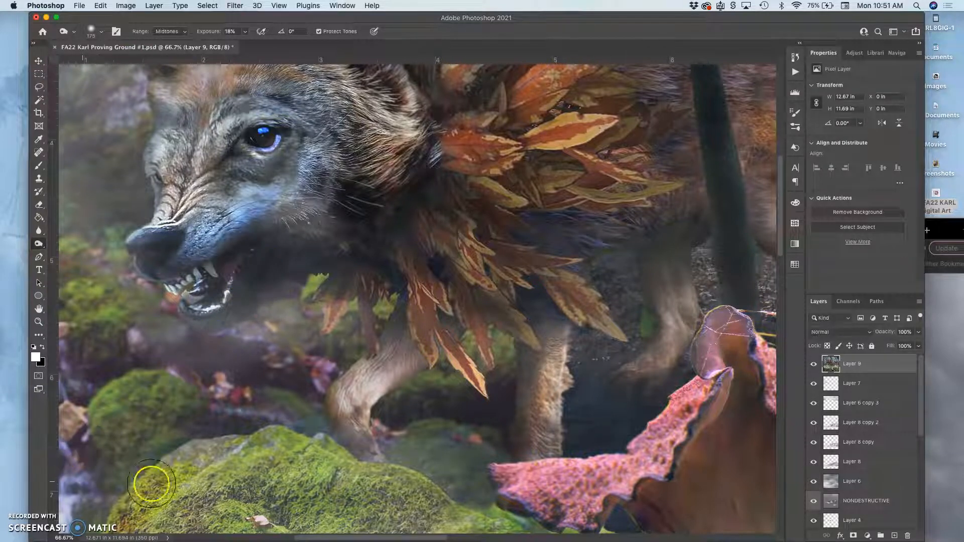
View the entire composite and hide its guides.
key(super+minus)
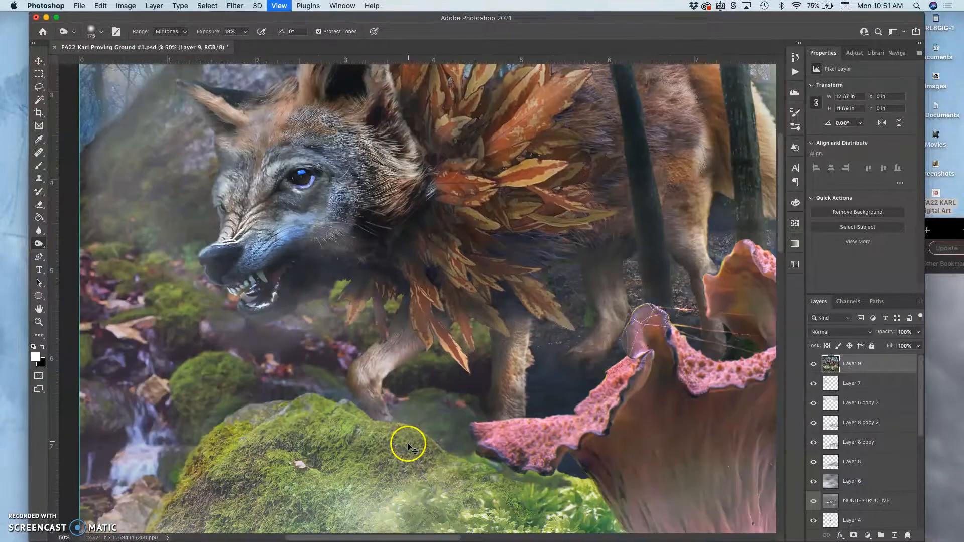
key(super+minus)
key(super+minus)
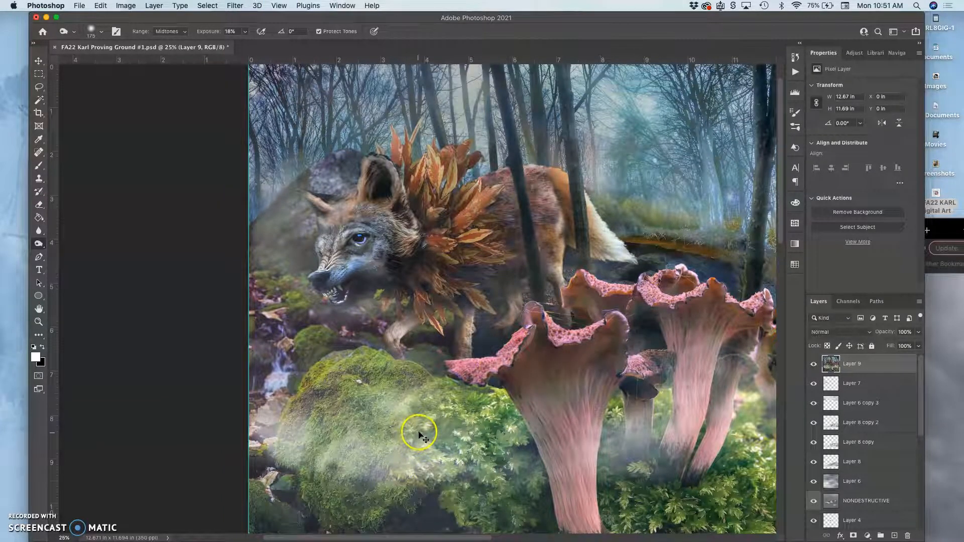
key(super+minus)
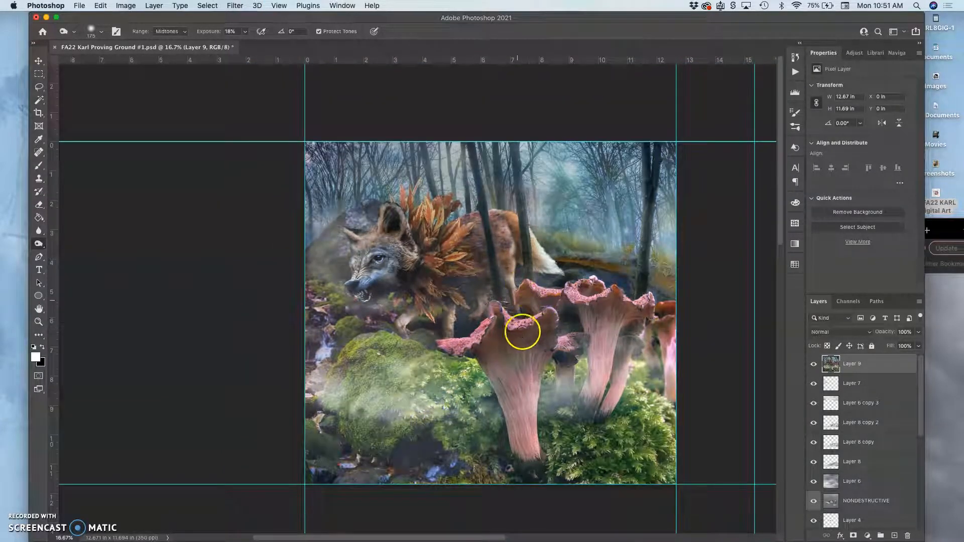
key(super+semicolon)
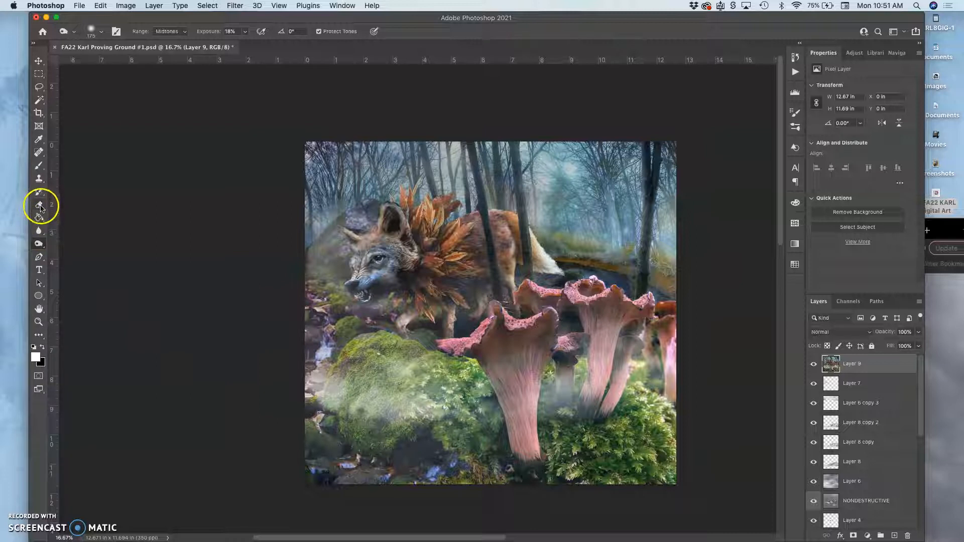
Blur the outer borders of the composite on all four sides with a 428 px Blur brush at 50% strength.
click(39, 230)
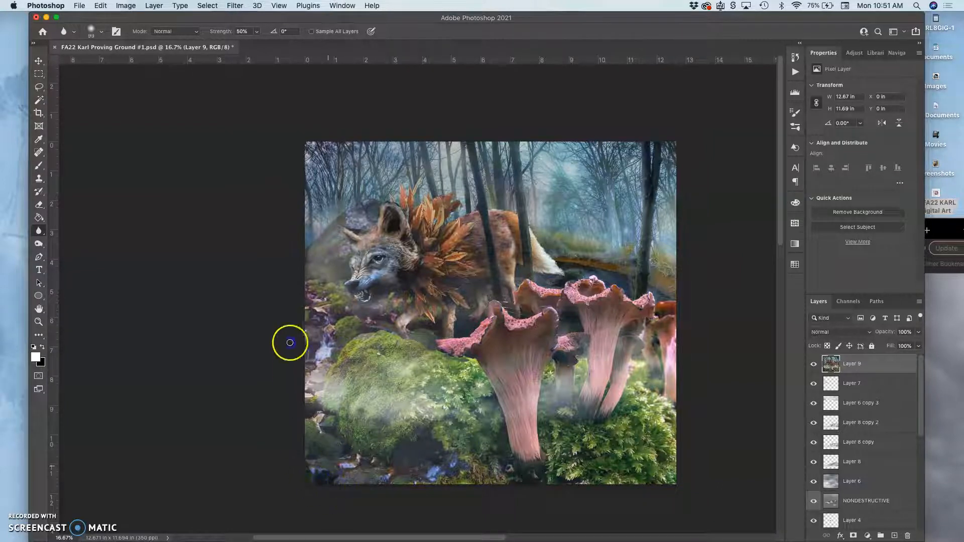
click(102, 31)
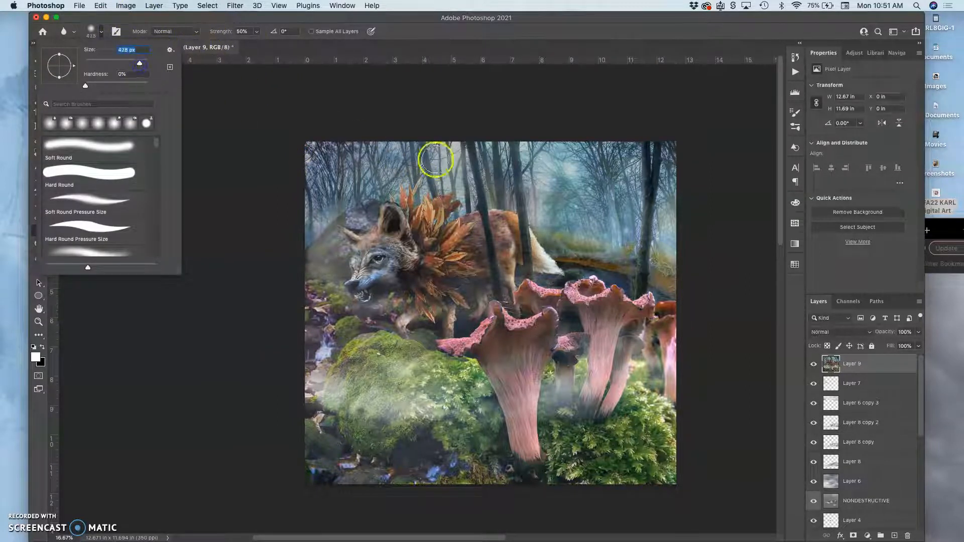
key(Return)
mouse_move(296, 247)
mouse_down()
mouse_move(292, 280)
mouse_move(304, 298)
mouse_move(311, 269)
mouse_move(320, 265)
mouse_move(319, 320)
mouse_up()
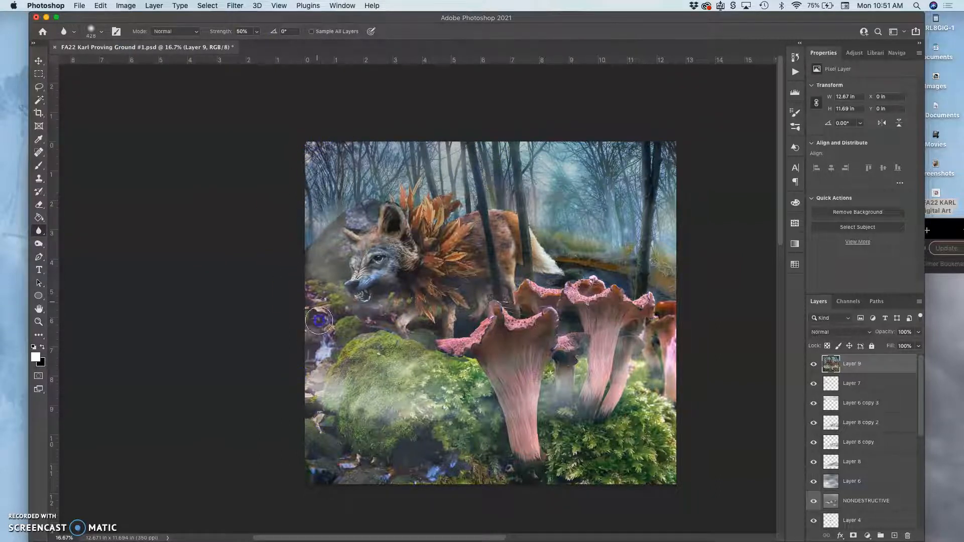
mouse_move(312, 420)
mouse_down()
mouse_move(306, 442)
mouse_move(319, 483)
mouse_move(343, 507)
mouse_move(398, 498)
mouse_move(411, 466)
mouse_move(487, 488)
mouse_up()
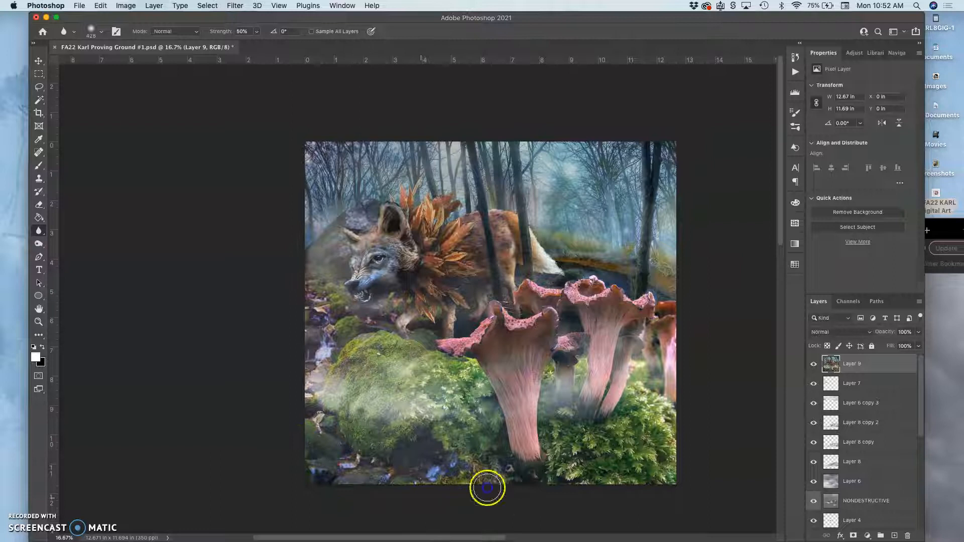
mouse_move(586, 451)
mouse_down()
mouse_move(637, 469)
mouse_move(659, 491)
mouse_move(668, 477)
mouse_up()
mouse_move(675, 442)
mouse_down()
mouse_move(669, 159)
mouse_move(685, 166)
mouse_move(658, 144)
mouse_up()
mouse_move(484, 138)
mouse_down()
mouse_move(574, 155)
mouse_move(611, 178)
mouse_up()
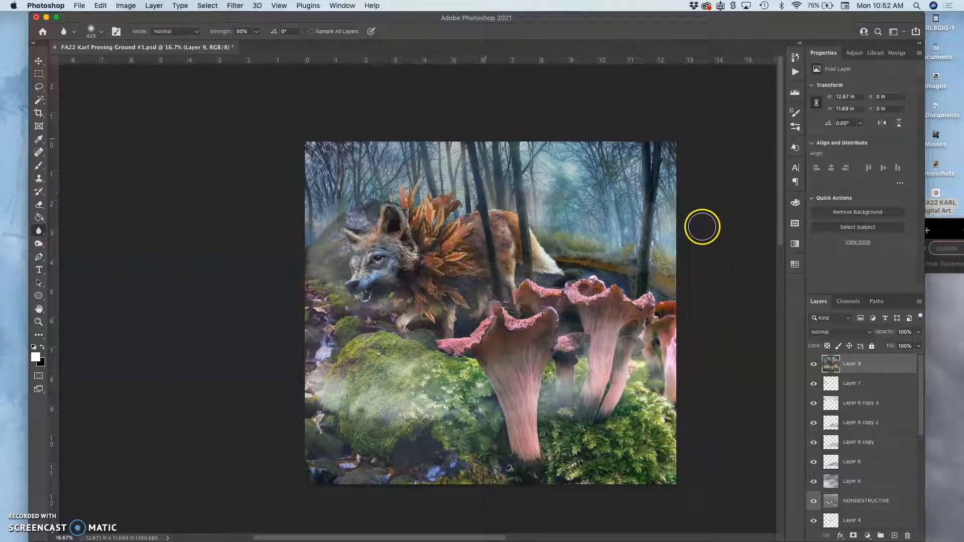
Dodge the far-right tree trunk with a 100 px brush on Midtones at 22% exposure.
click(38, 244)
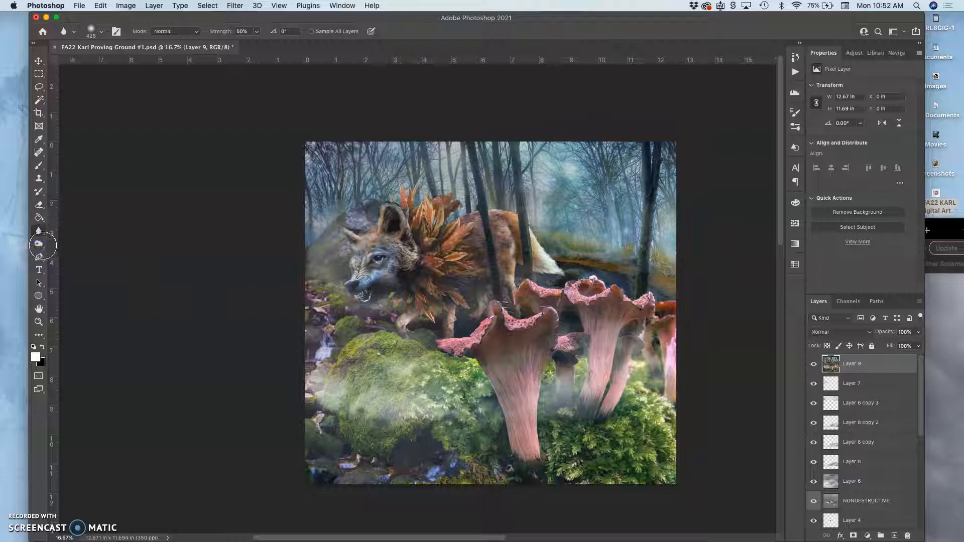
click(66, 246)
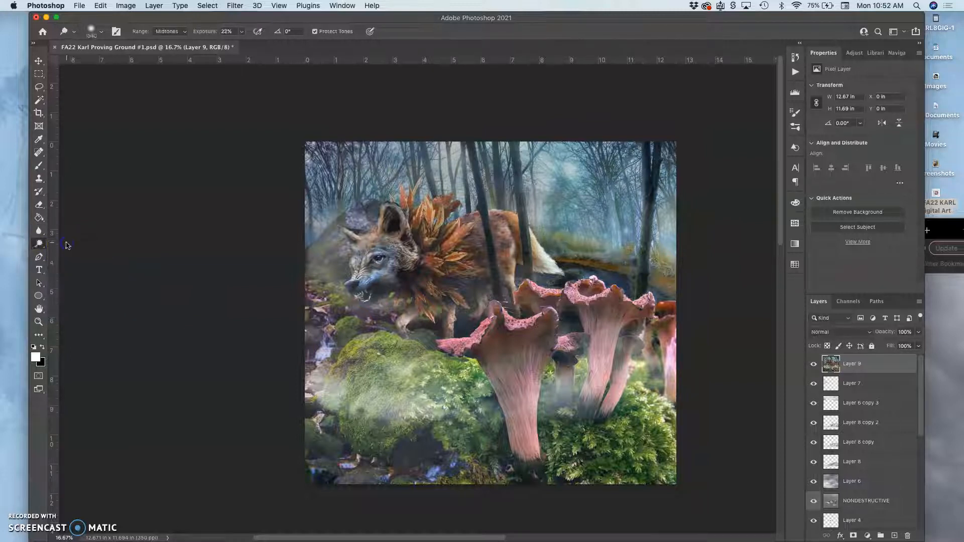
click(102, 36)
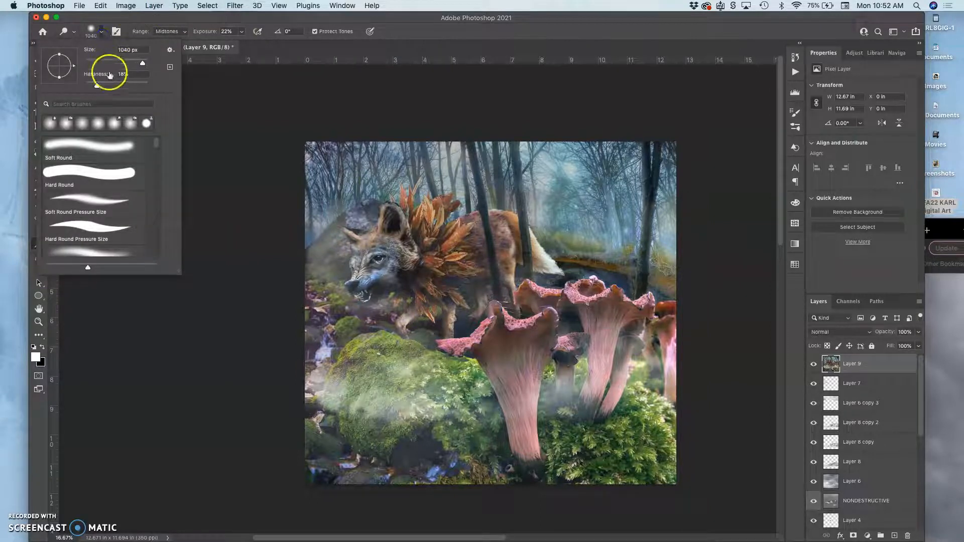
click(648, 188)
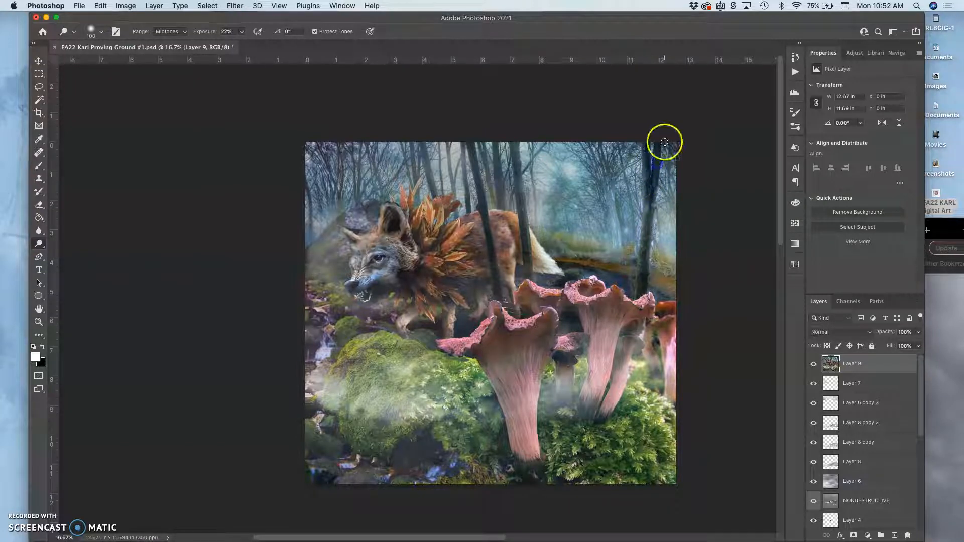
click(642, 282)
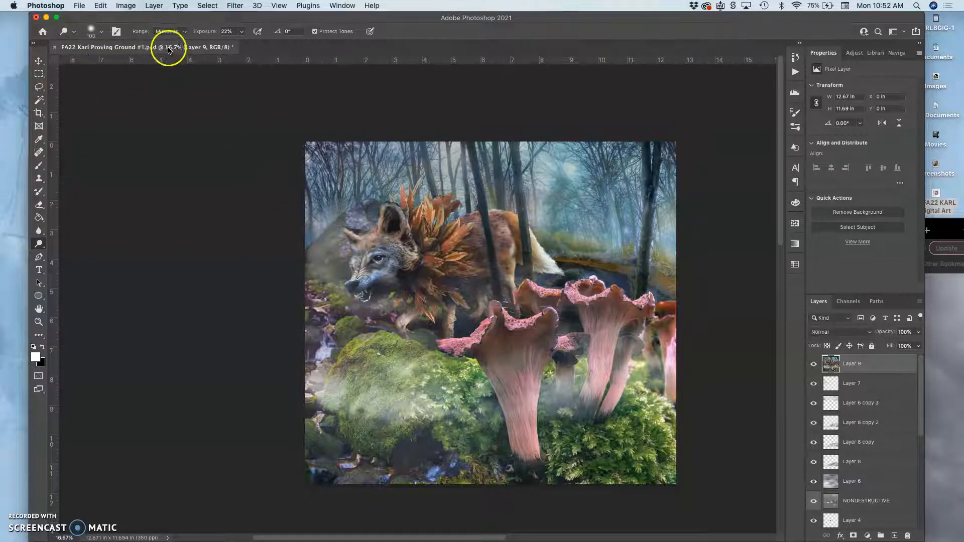
Set the Dodge tool's range to Shadows and lighten the far-right tree trunk down to the mushrooms.
click(173, 31)
click(175, 24)
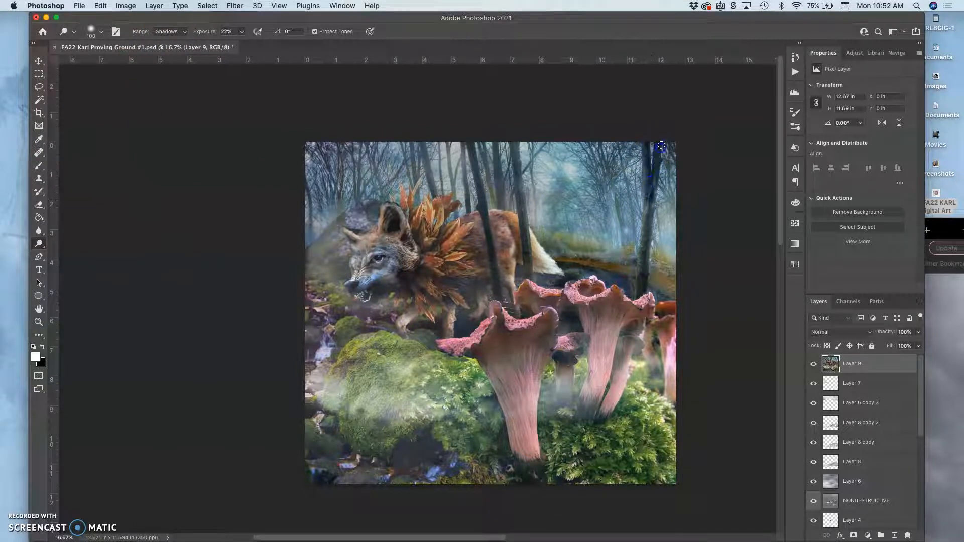
drag(647, 217, 640, 287)
Toggle Layer 9's visibility to compare the image with and without the dodging.
click(814, 365)
click(814, 365)
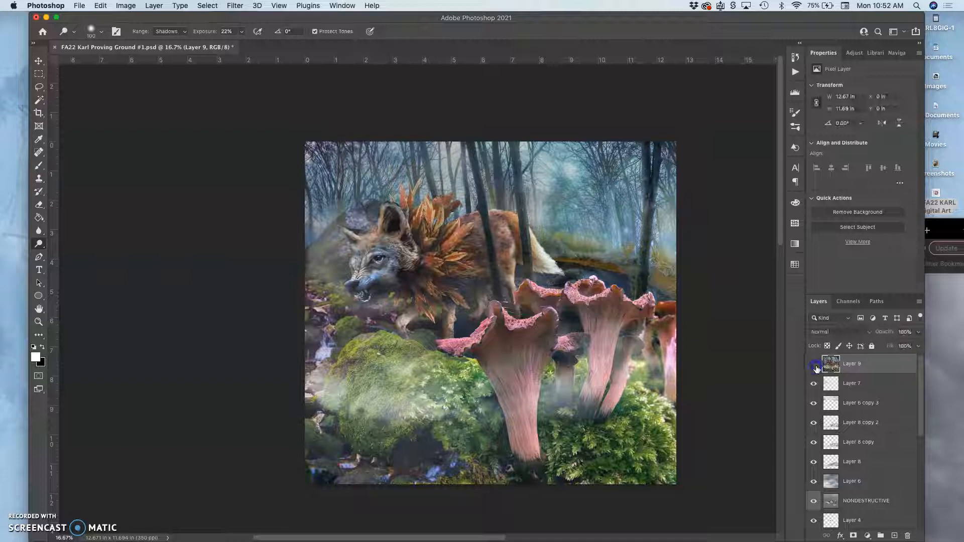
click(814, 366)
click(815, 365)
click(814, 366)
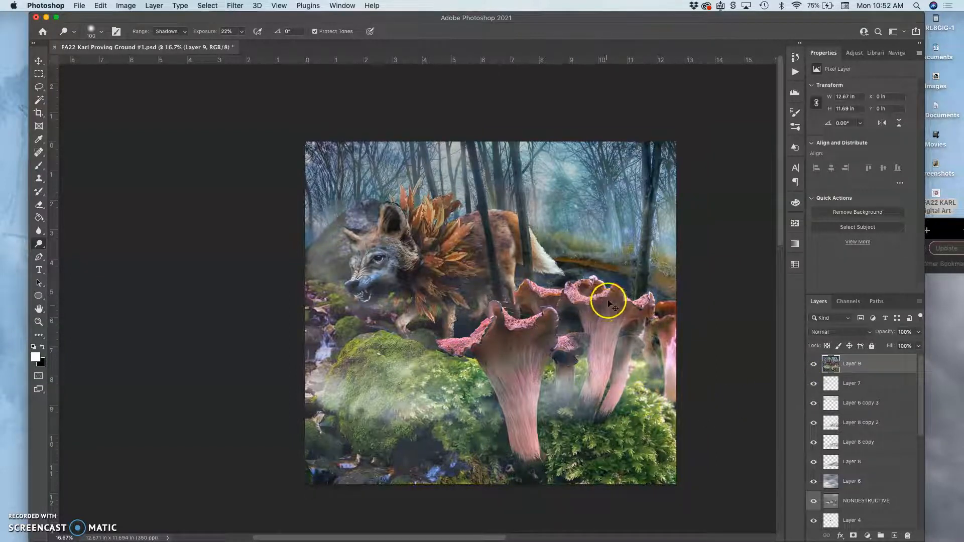
Desaturate the orange stream bank and grass behind the mushrooms with the Sponge tool at 17% flow.
key(super+plus)
key(super+plus)
key(space)
mouse_move(681, 207)
mouse_down()
mouse_move(476, 359)
mouse_move(525, 298)
mouse_up()
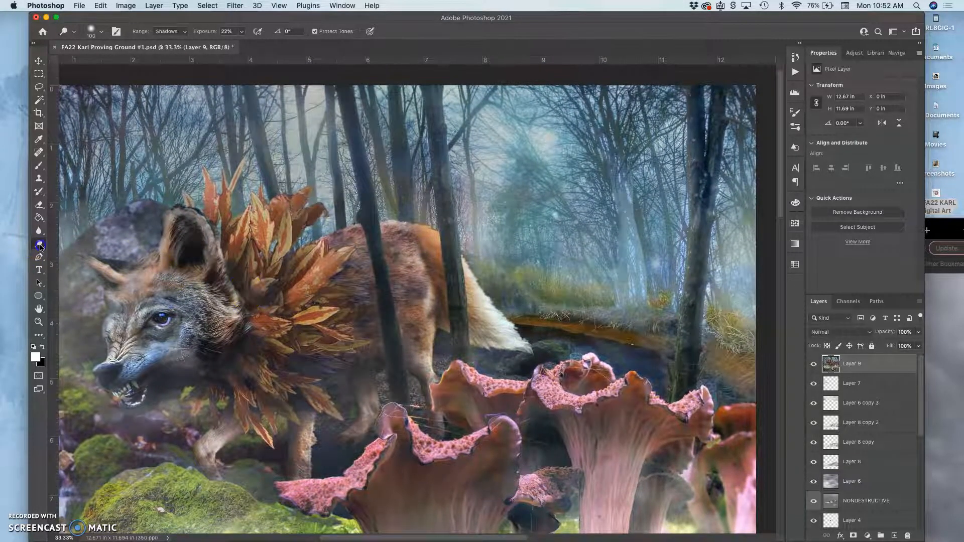
click(40, 245)
click(78, 261)
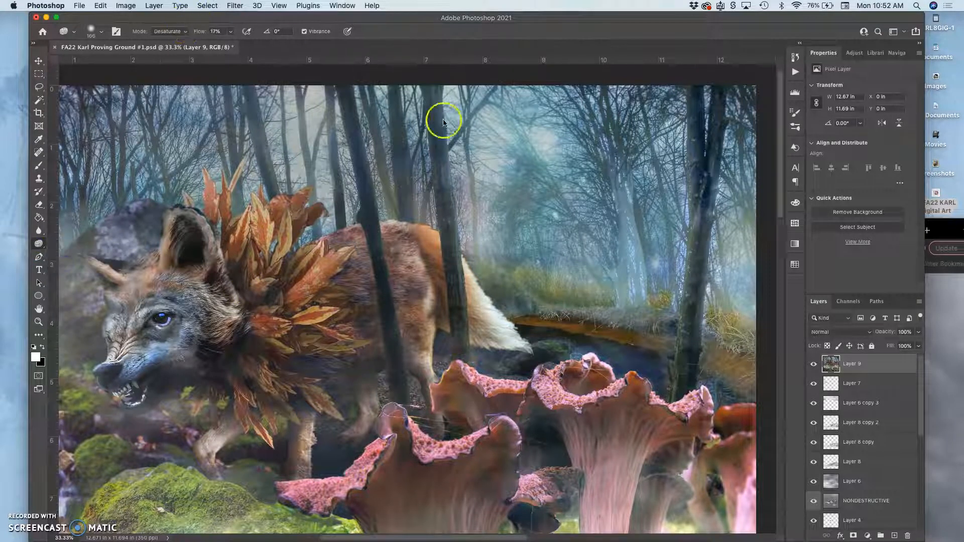
mouse_move(671, 374)
mouse_down()
mouse_move(662, 392)
mouse_move(667, 358)
mouse_move(661, 389)
mouse_move(661, 362)
mouse_move(649, 361)
mouse_move(706, 366)
mouse_move(696, 384)
mouse_move(724, 388)
mouse_move(717, 381)
mouse_move(730, 394)
mouse_move(722, 400)
mouse_move(714, 385)
mouse_move(736, 394)
mouse_move(725, 407)
mouse_move(688, 402)
mouse_move(628, 357)
mouse_move(657, 339)
mouse_move(596, 329)
mouse_move(639, 331)
mouse_move(510, 322)
mouse_move(623, 324)
mouse_move(647, 352)
mouse_move(672, 347)
mouse_move(629, 347)
mouse_move(666, 340)
mouse_move(732, 362)
mouse_up()
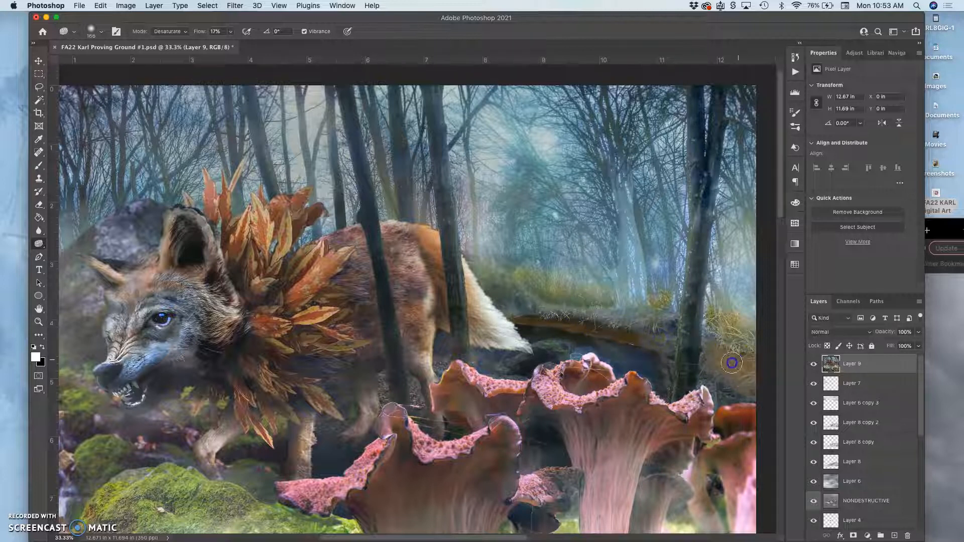
Dodge the shadows along the stream bank behind the mushrooms at 22% exposure.
right_click(39, 243)
click(62, 252)
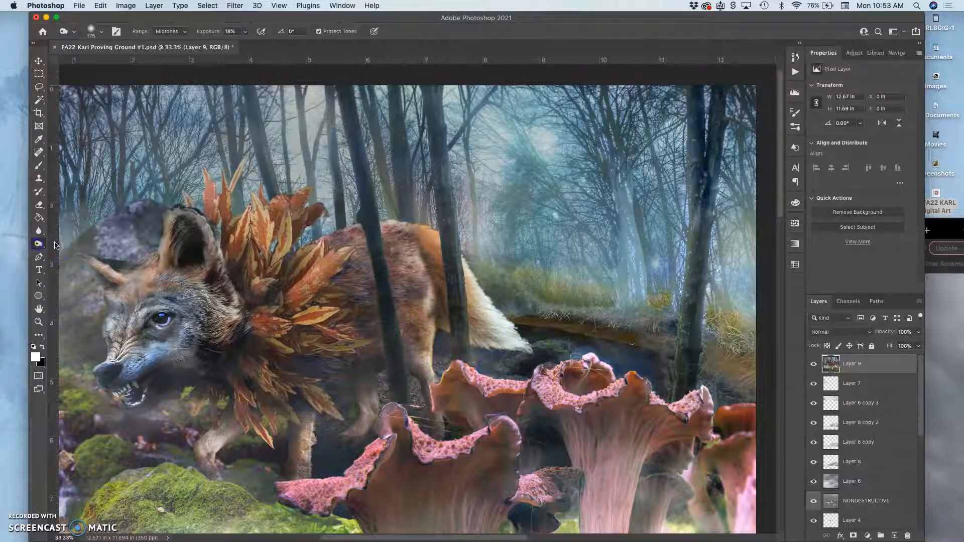
right_click(38, 245)
click(62, 241)
click(549, 306)
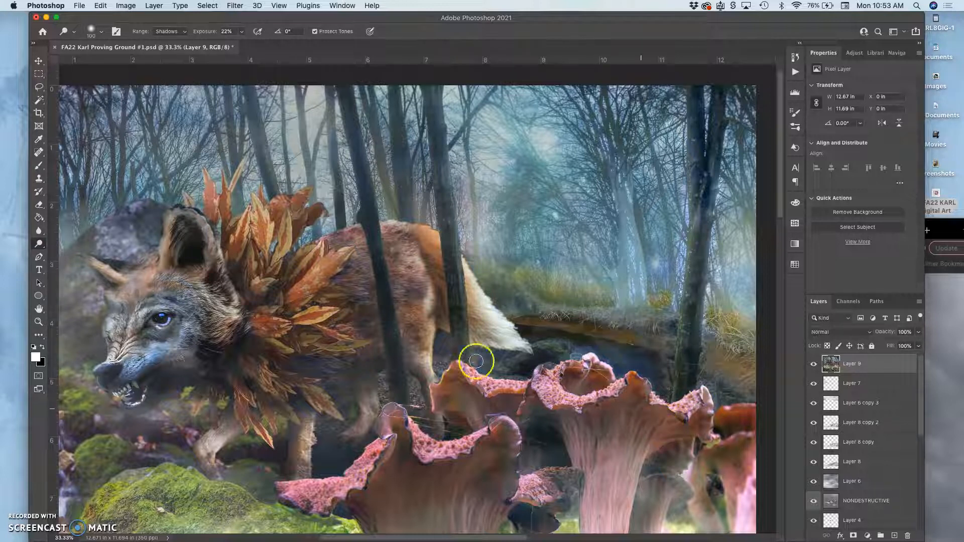
Burn the right and top edges of the forest on Midtones at 18% exposure to darken them.
right_click(39, 245)
click(62, 253)
mouse_move(671, 349)
mouse_down()
mouse_move(641, 341)
mouse_move(698, 350)
mouse_move(734, 370)
mouse_move(749, 356)
mouse_move(748, 386)
mouse_up()
drag(747, 256, 745, 329)
mouse_move(758, 188)
mouse_down()
mouse_move(747, 99)
mouse_move(716, 112)
mouse_move(703, 87)
mouse_move(591, 125)
mouse_move(562, 105)
mouse_move(462, 116)
mouse_move(445, 90)
mouse_move(333, 126)
mouse_move(314, 94)
mouse_move(287, 87)
mouse_move(245, 114)
mouse_move(218, 93)
mouse_move(158, 84)
mouse_move(63, 105)
mouse_up()
Burn down the composite's left edge, along its bottom and up the lower right side to complete the dark border.
mouse_move(285, 201)
mouse_down()
mouse_move(455, 191)
mouse_move(460, 222)
mouse_up()
mouse_move(212, 121)
mouse_down()
mouse_move(217, 151)
mouse_move(201, 227)
mouse_move(201, 446)
mouse_move(202, 370)
mouse_move(219, 313)
mouse_up()
mouse_move(211, 370)
mouse_down()
mouse_move(250, 381)
mouse_move(215, 396)
mouse_move(207, 387)
mouse_up()
drag(326, 466, 355, 253)
mouse_move(232, 323)
mouse_down()
mouse_move(216, 385)
mouse_move(239, 432)
mouse_move(271, 457)
mouse_up()
drag(273, 377, 281, 295)
mouse_move(240, 409)
mouse_down()
mouse_move(216, 459)
mouse_move(239, 488)
mouse_move(335, 440)
mouse_move(352, 487)
mouse_move(380, 507)
mouse_move(427, 495)
mouse_move(483, 458)
mouse_move(291, 476)
mouse_move(452, 514)
mouse_move(614, 459)
mouse_move(615, 497)
mouse_move(685, 466)
mouse_move(466, 441)
mouse_move(374, 412)
mouse_up()
mouse_move(680, 383)
mouse_down()
mouse_move(667, 334)
mouse_move(673, 146)
mouse_move(658, 169)
mouse_up()
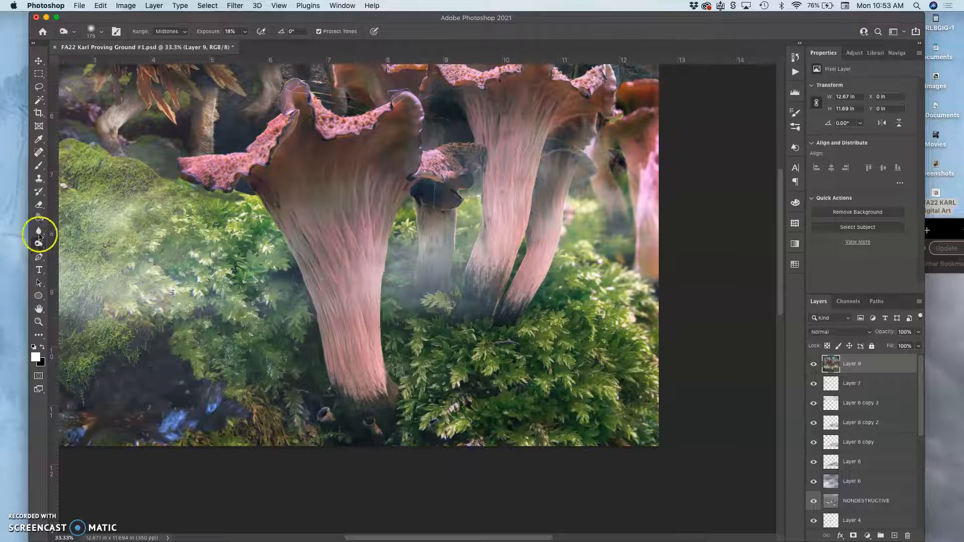
Desaturate the mushrooms and moss along the lower right and bottom edges with the Sponge tool at 17% flow.
drag(38, 244, 75, 267)
click(651, 186)
mouse_move(653, 181)
mouse_down()
mouse_move(657, 110)
mouse_move(671, 149)
mouse_move(665, 351)
mouse_move(633, 468)
mouse_up()
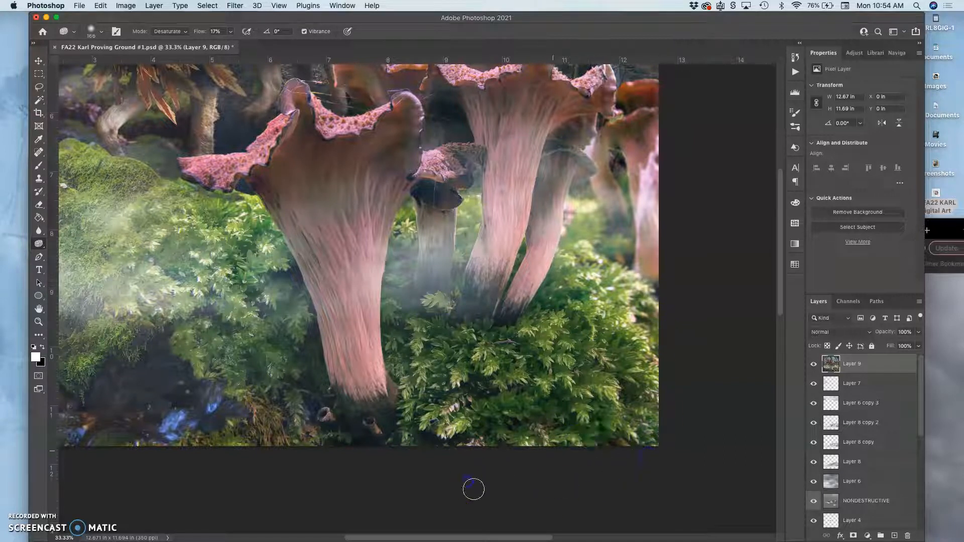
View the whole composite and save the Photoshop document.
key(super+minus)
key(super+minus)
key(super+minus)
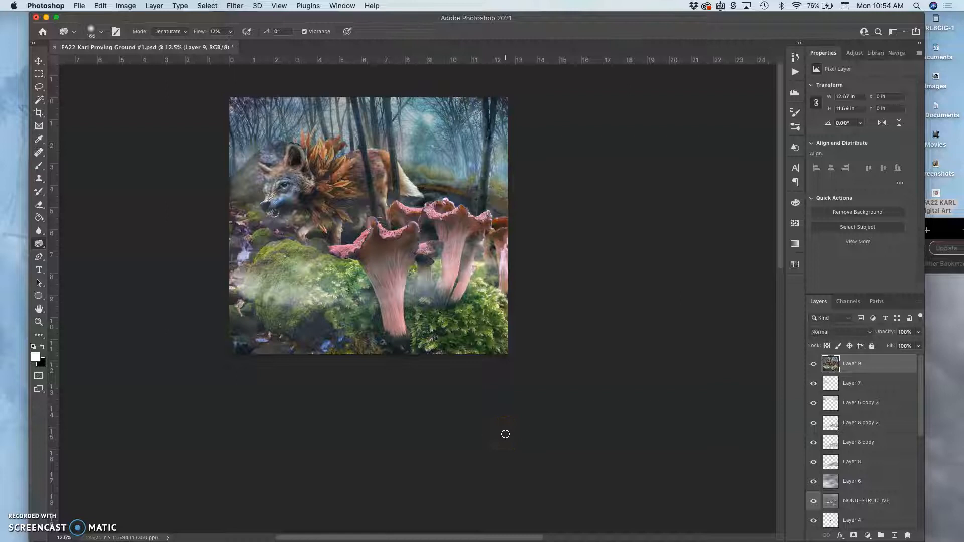
key(super+s)
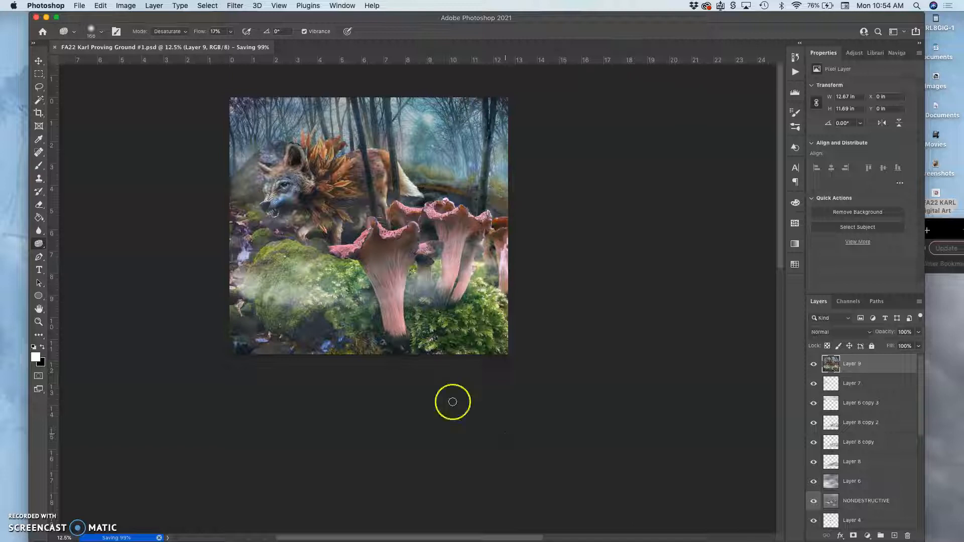
Save a copy of the composite as a JPEG in the Proving Ground #1 folder at Maximum quality 12, Progressive with 3 scans.
click(79, 5)
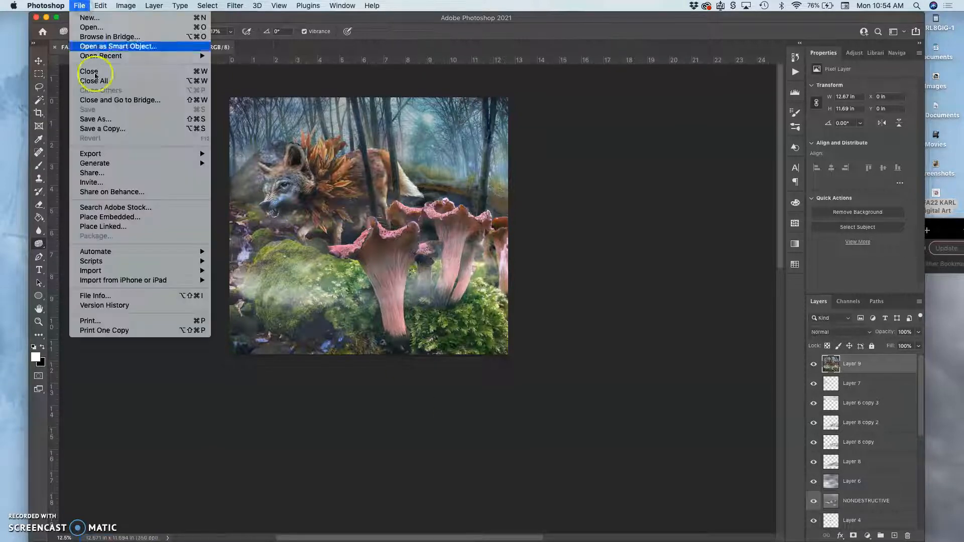
click(101, 129)
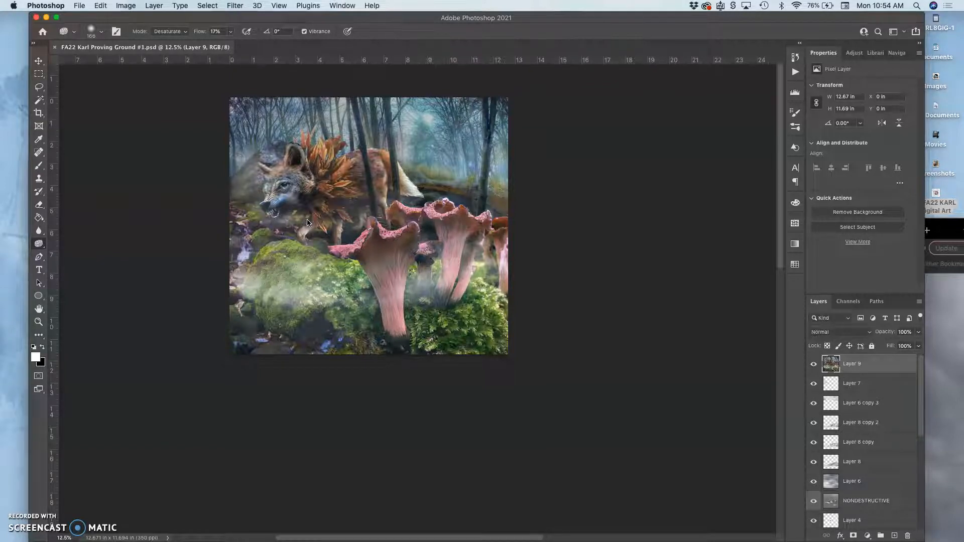
key(shift+super+s)
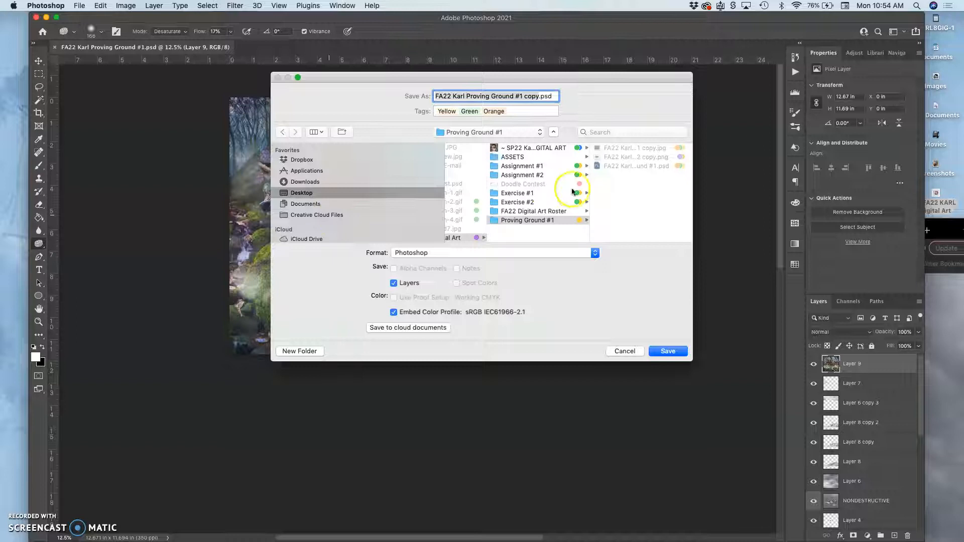
click(497, 133)
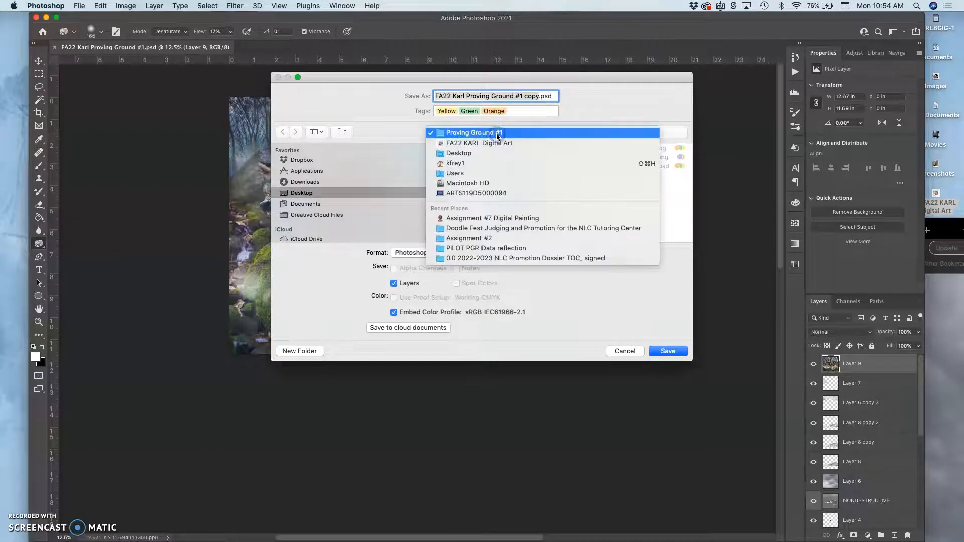
click(626, 108)
click(506, 257)
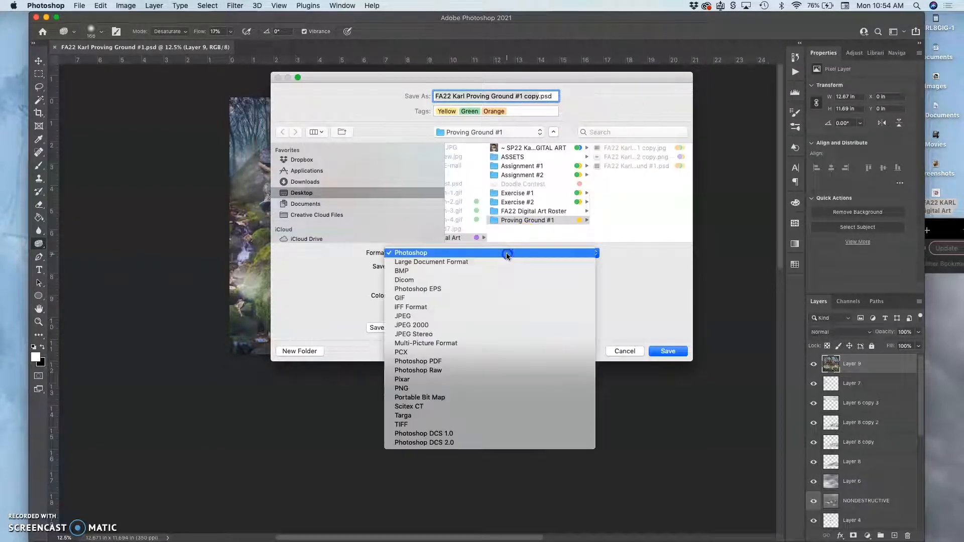
click(487, 317)
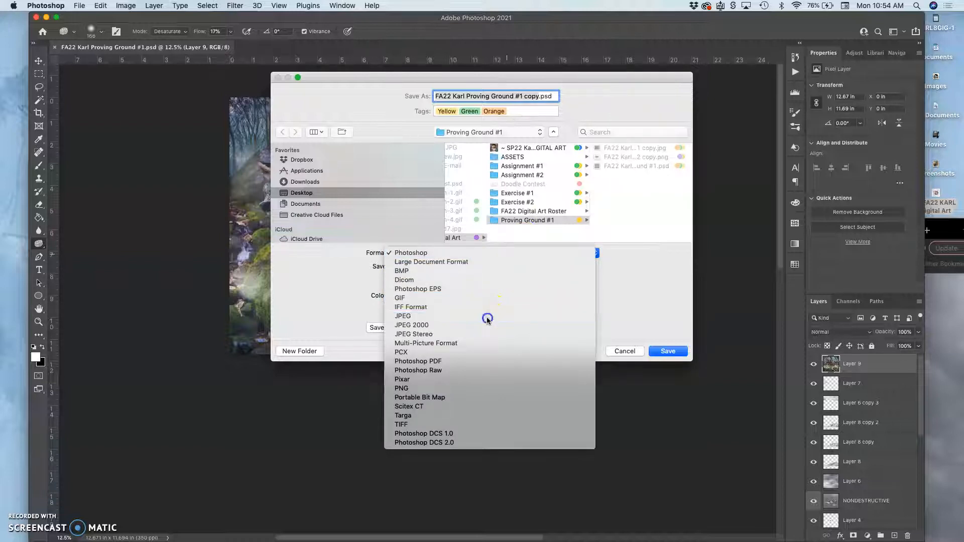
click(668, 351)
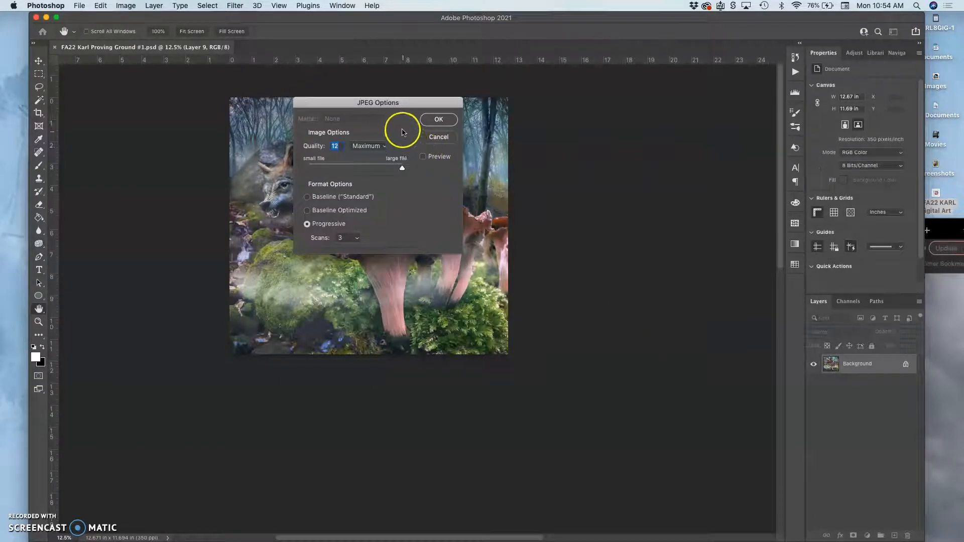
click(439, 120)
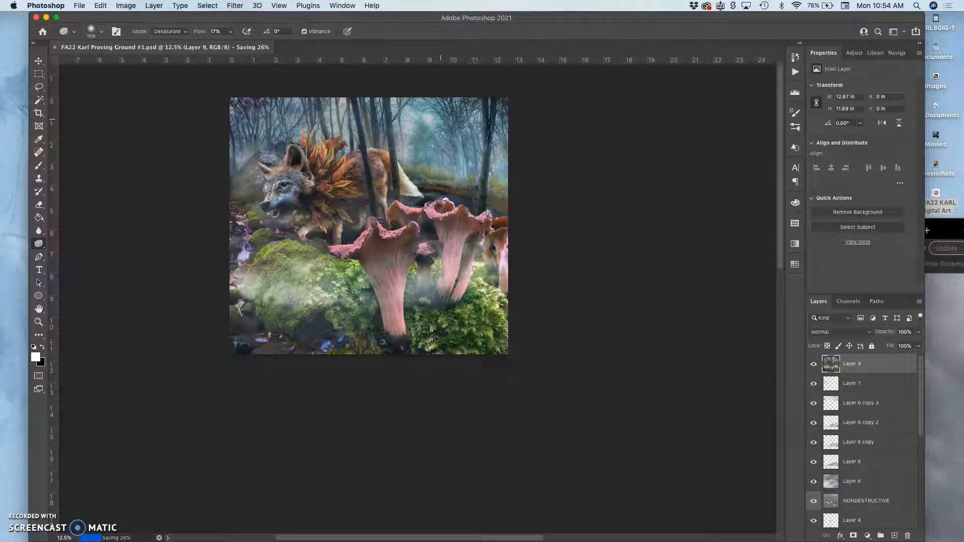
Switch to Chrome and go to the reply area below the Proving Ground #1 discussion's directions.
click(943, 329)
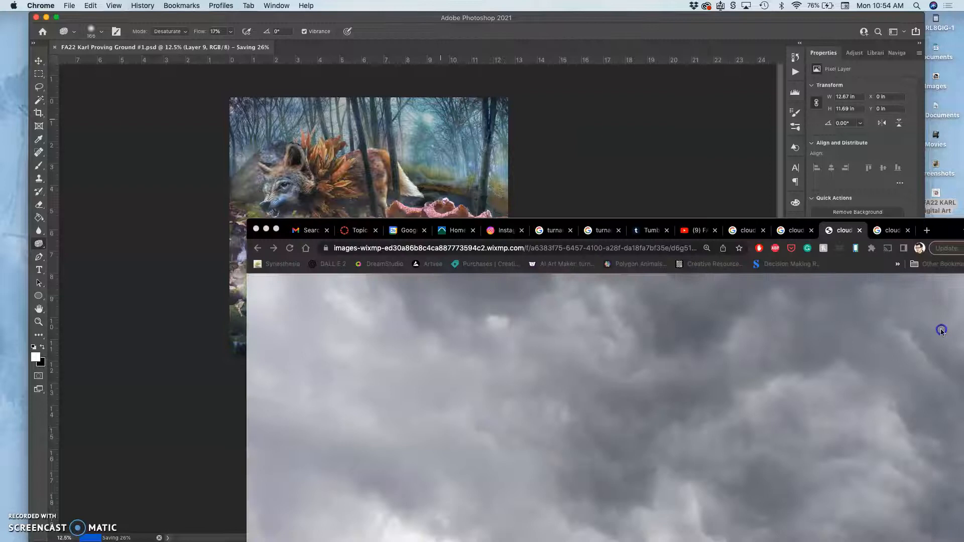
click(360, 231)
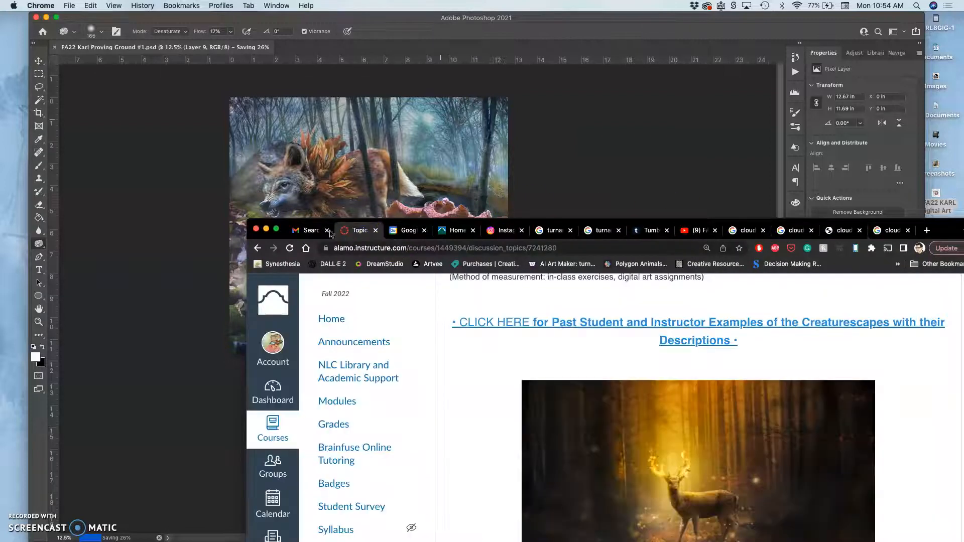
click(276, 229)
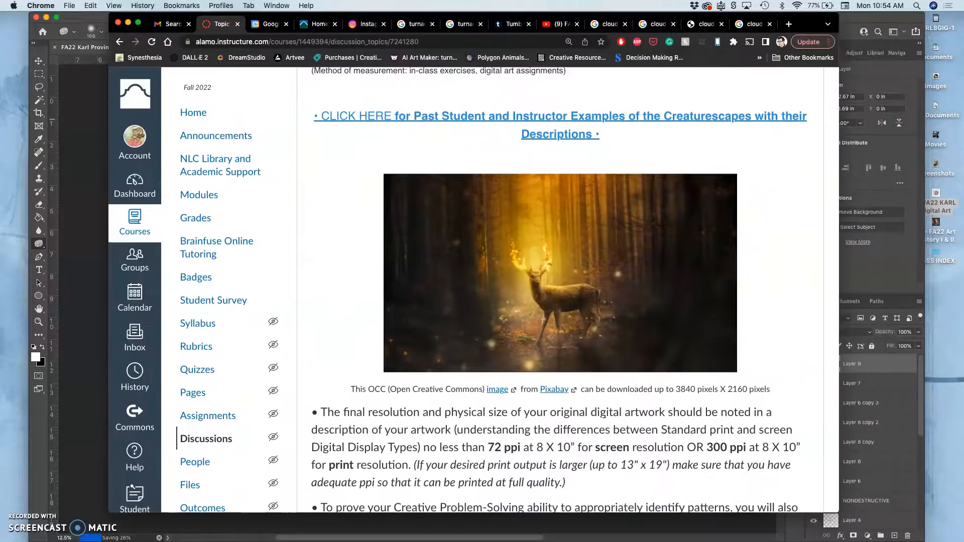
scroll(445, 228, down, 15)
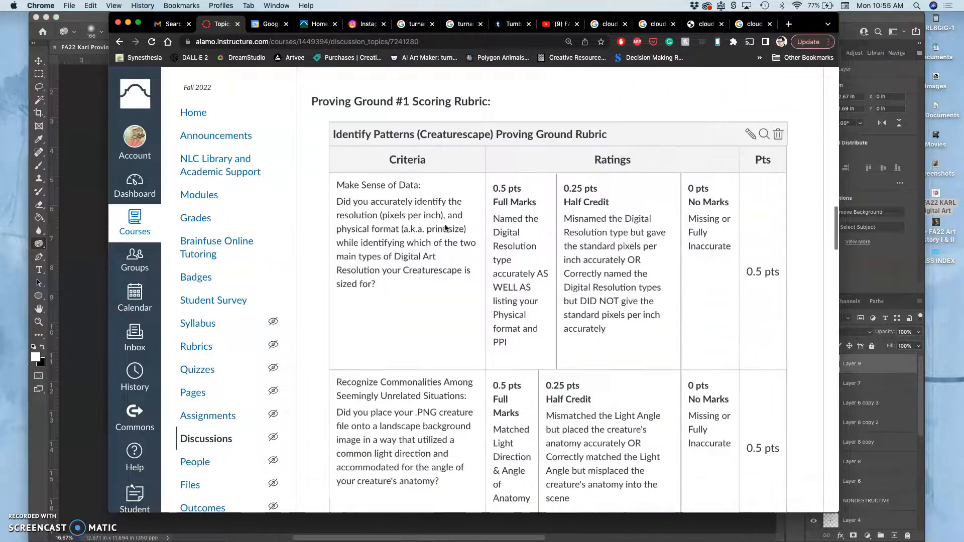
scroll(445, 228, down, 15)
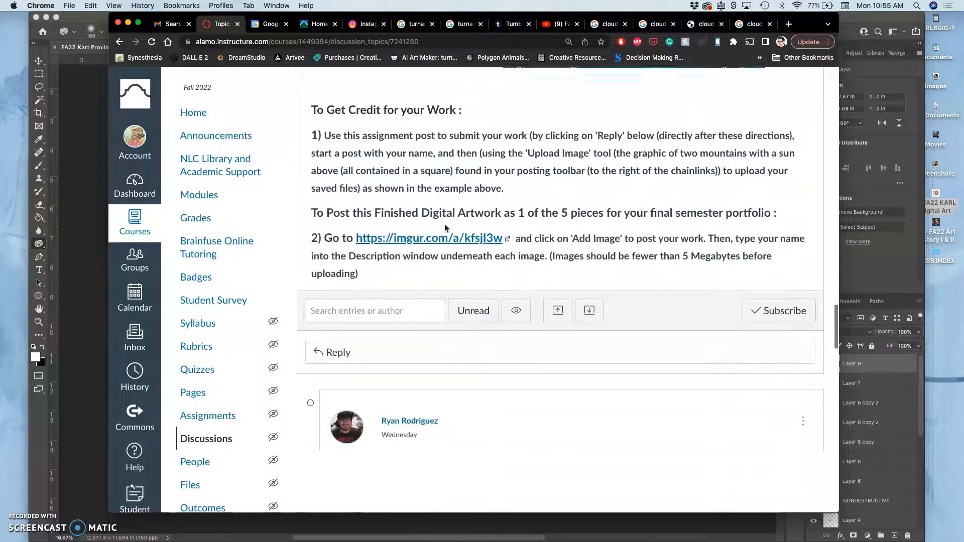
Start a reply to the discussion with the instructor's first name followed by "(instructor Example)" and a new line.
click(362, 355)
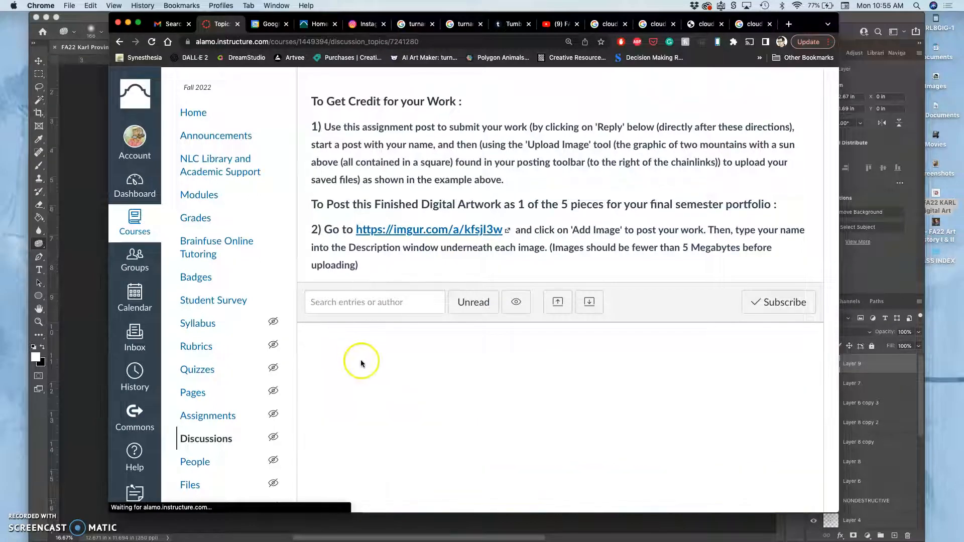
click(351, 412)
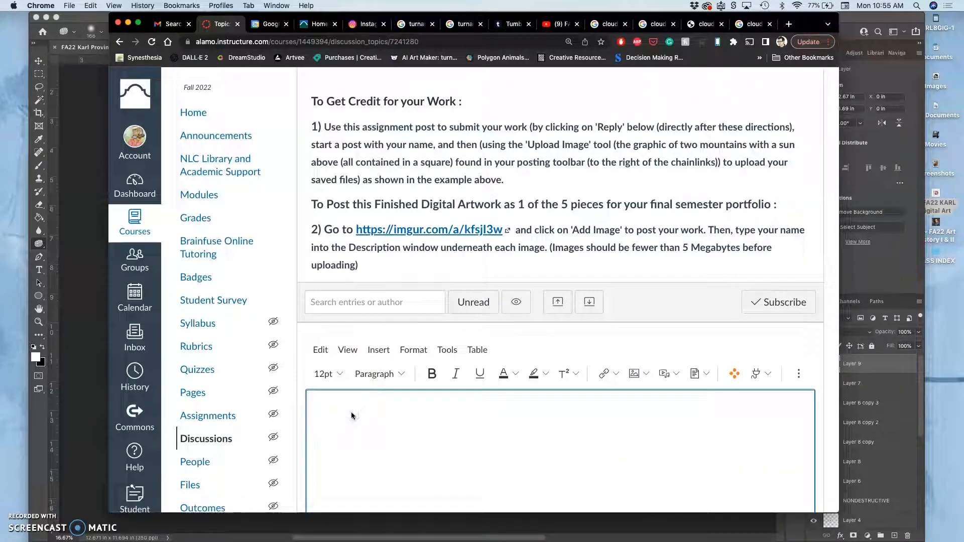
text(Karl (instructor Example))
key(Return)
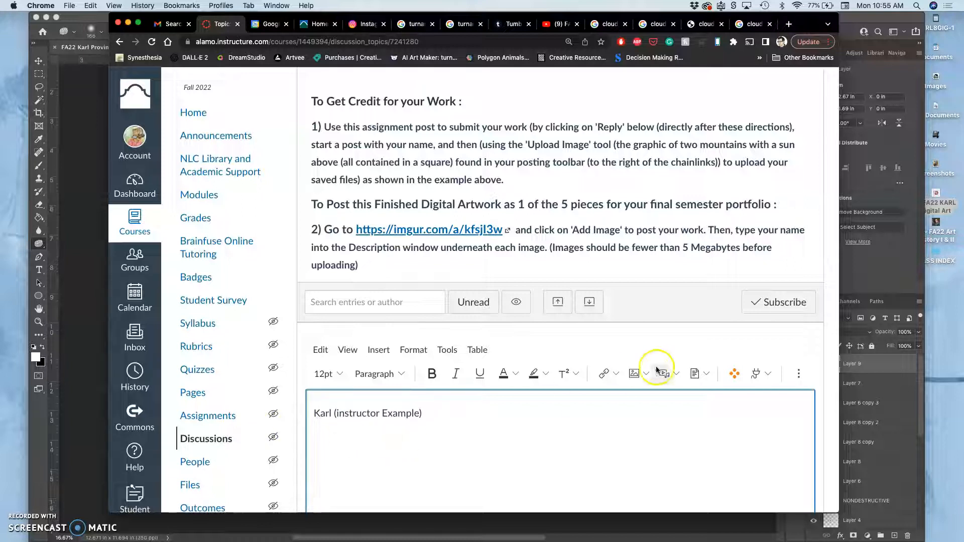
Load the Proving Ground #1 copy JPEG from the Digital Art folder's Proving Ground #1 subfolder into the reply's image upload.
click(634, 374)
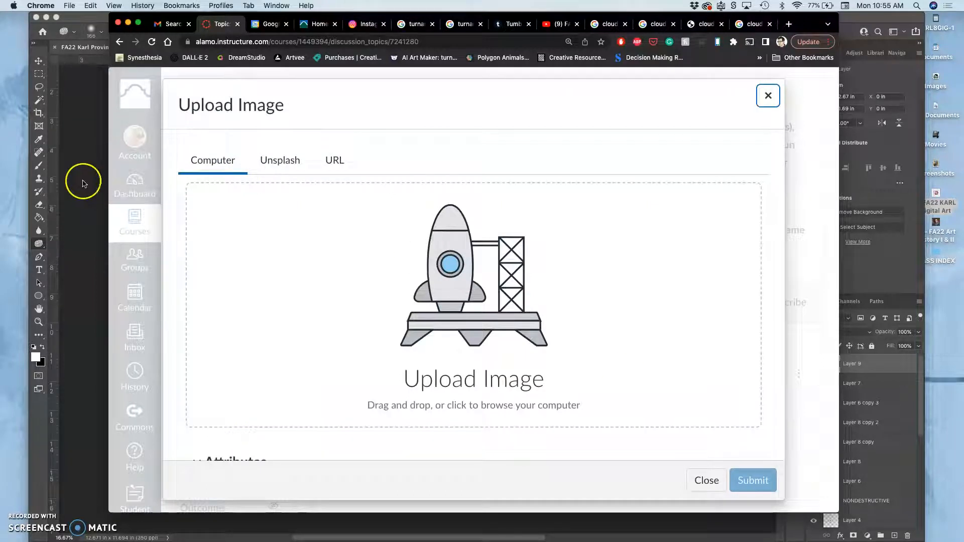
click(936, 196)
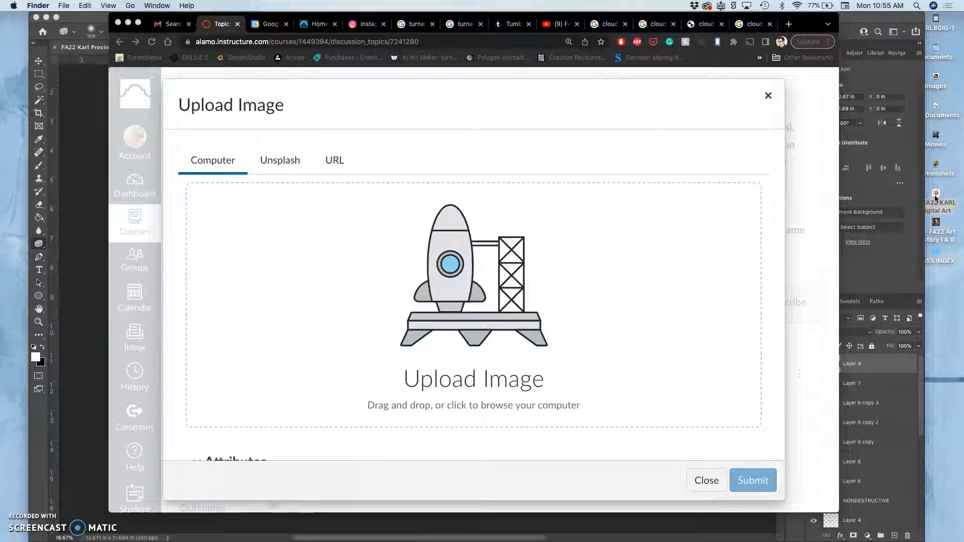
double_click(935, 196)
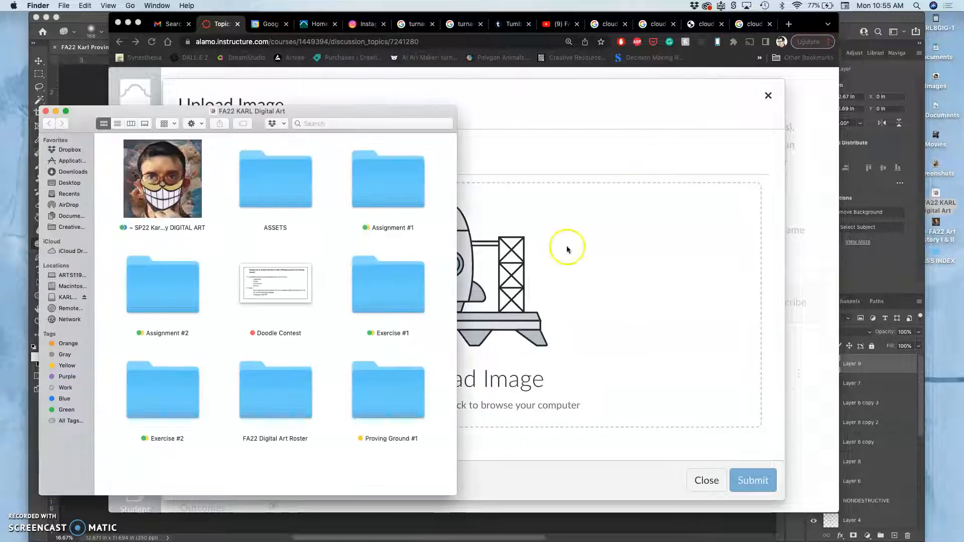
double_click(366, 406)
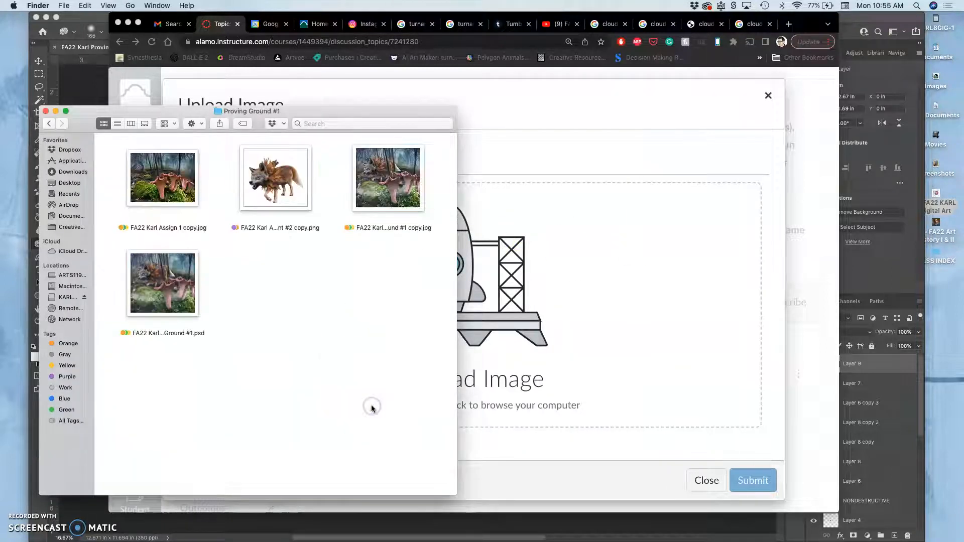
click(380, 189)
drag(379, 189, 561, 327)
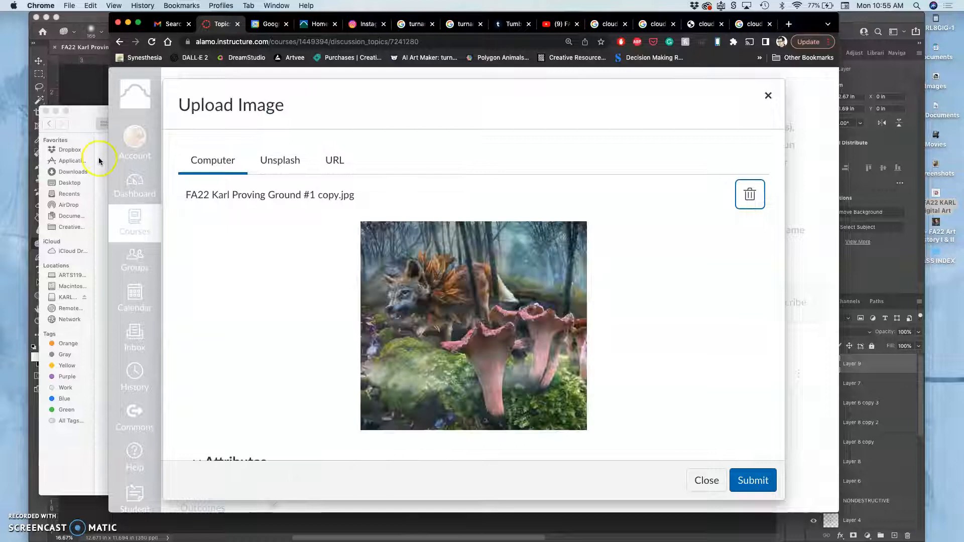
Compare the Assign 1 JPEG with the Proving Ground #1 JPEG side by side in Preview, and close both images.
click(99, 158)
click(154, 183)
double_click(153, 183)
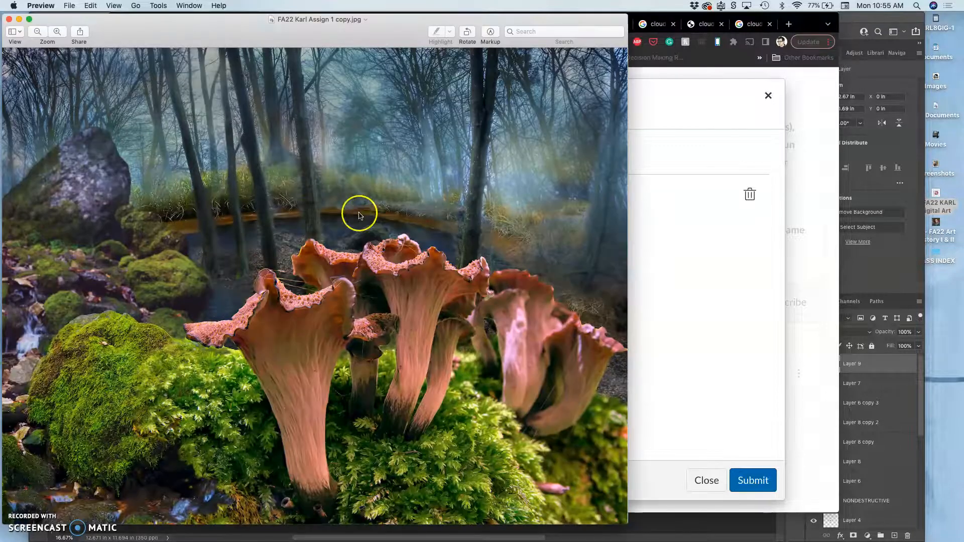
drag(252, 33, 5, 30)
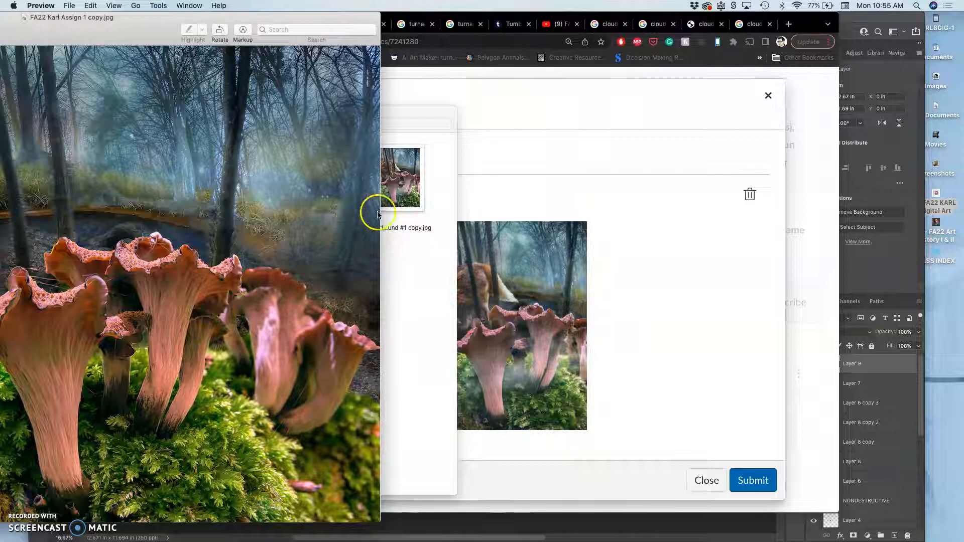
click(397, 195)
click(375, 183)
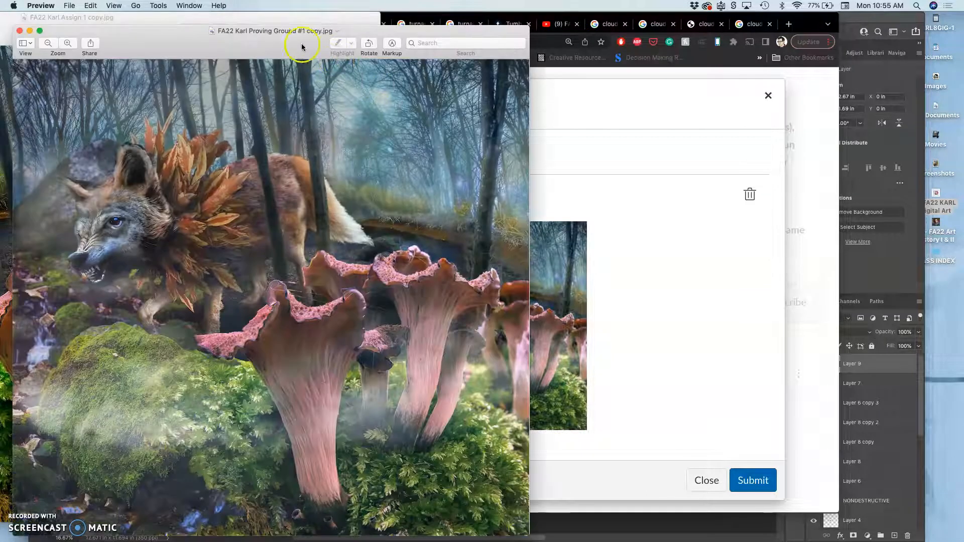
drag(311, 43, 741, 5)
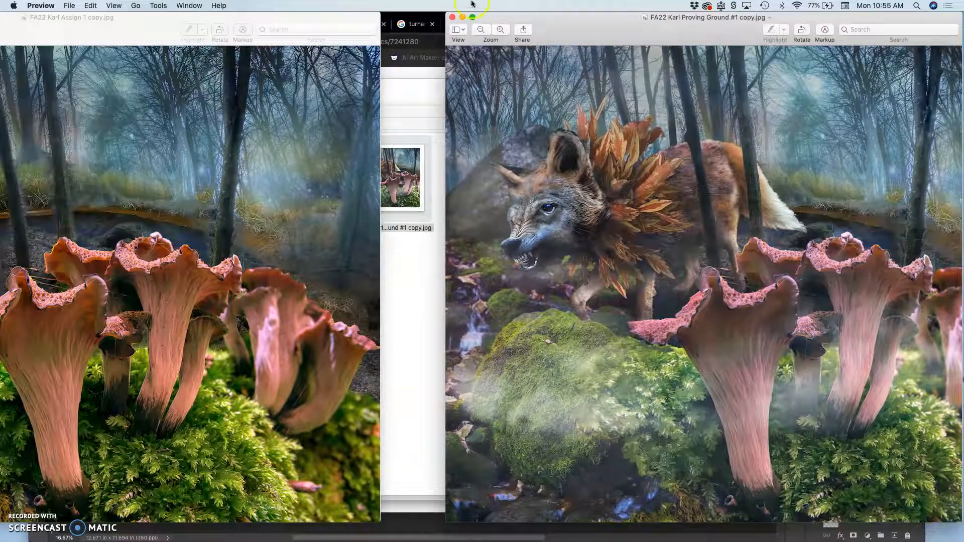
drag(315, 21, 564, 14)
drag(573, 12, 562, 12)
click(732, 32)
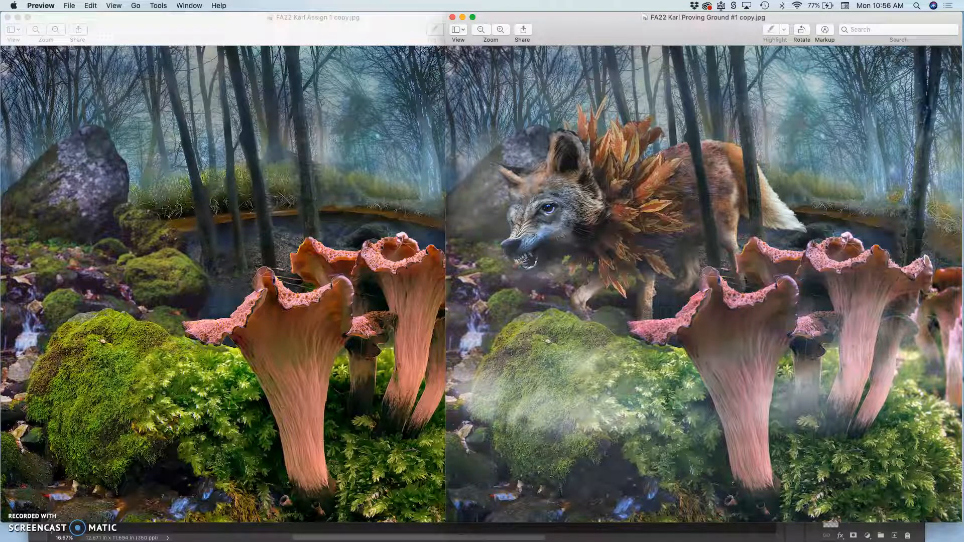
click(19, 16)
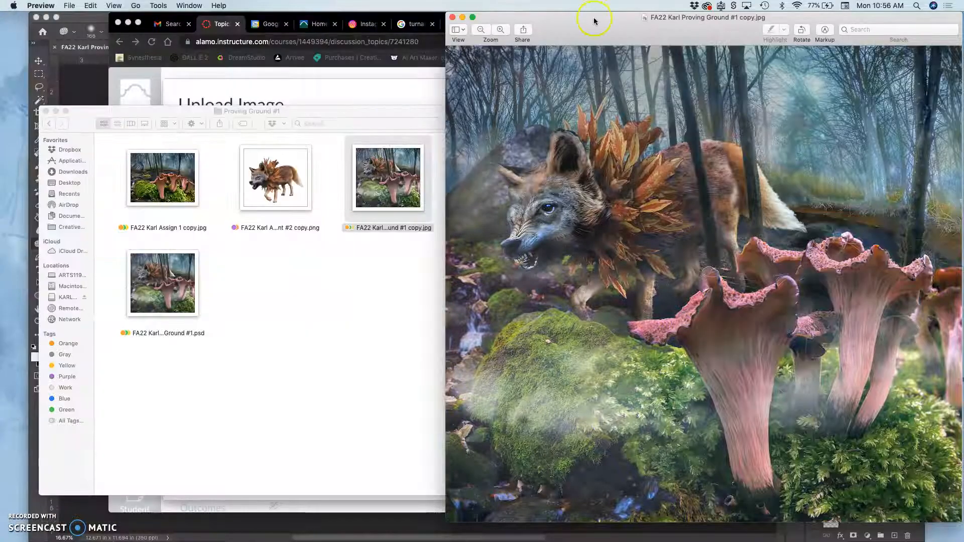
drag(595, 22, 439, 22)
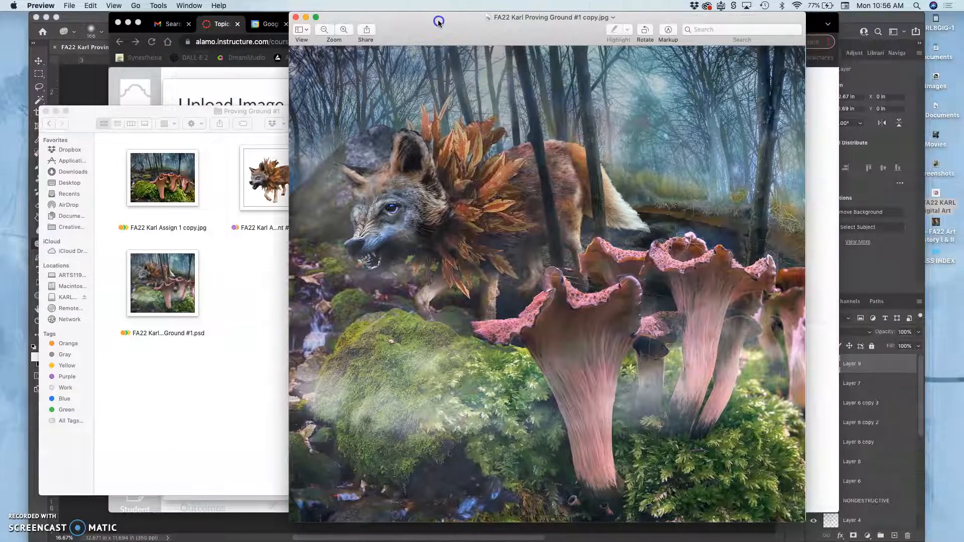
click(297, 17)
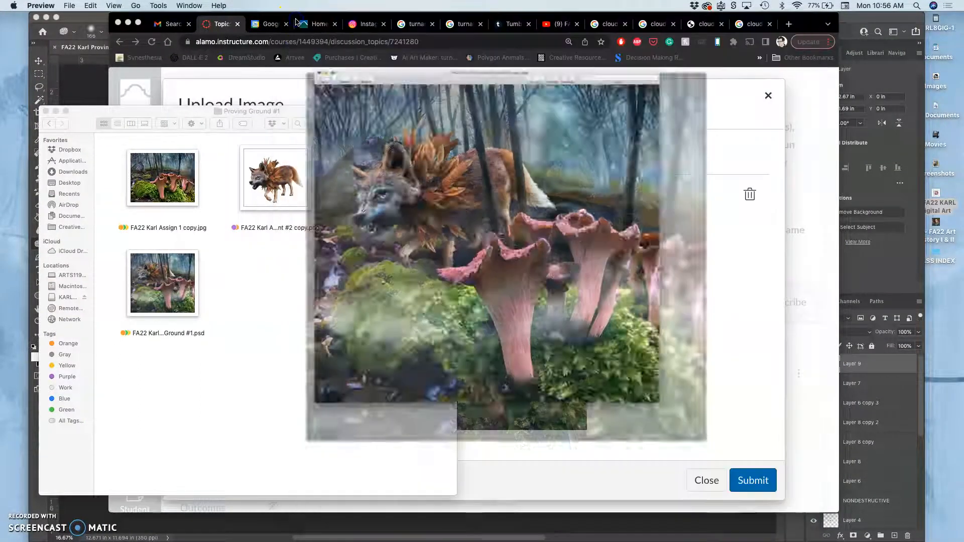
Return to the image upload in Chrome and submit the composite JPEG into the reply.
click(412, 301)
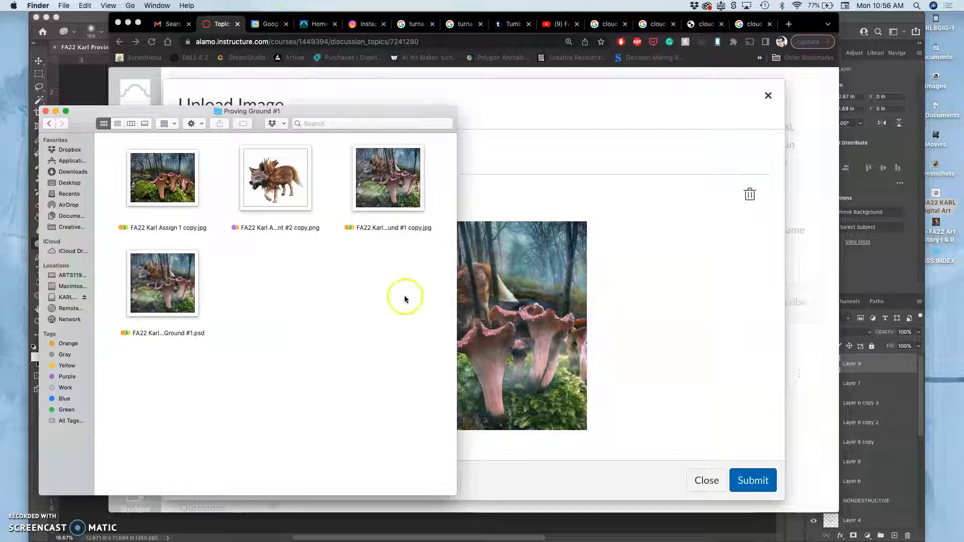
click(676, 168)
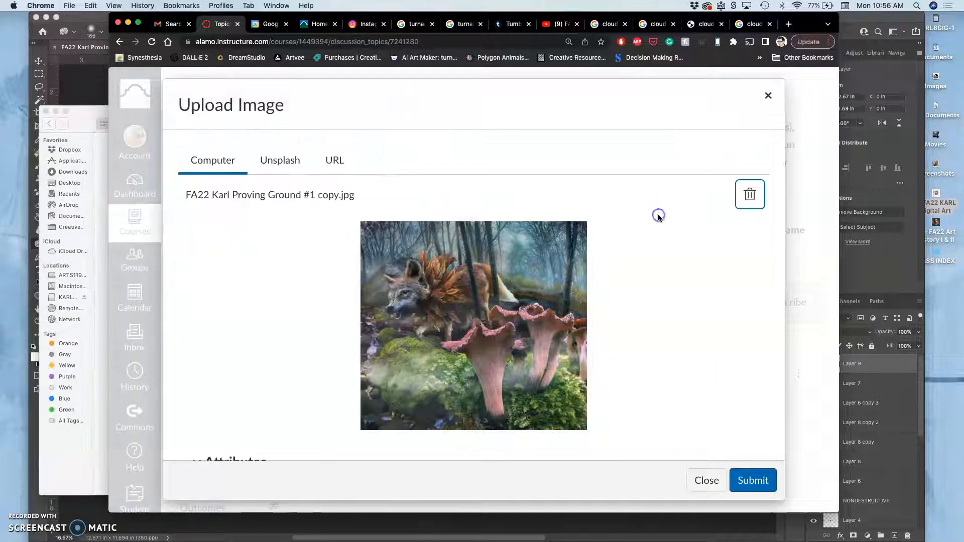
click(749, 477)
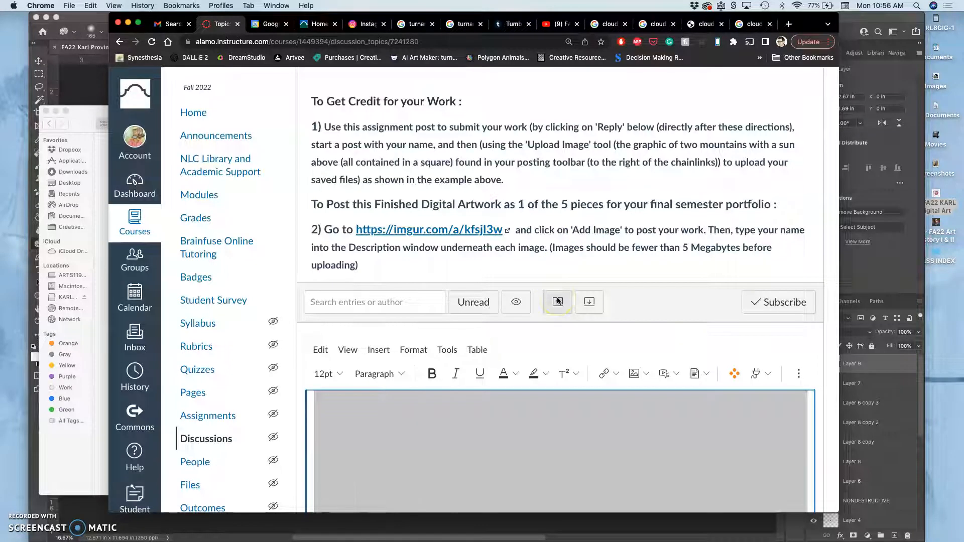
Shrink the inserted composite image in the reply to about three quarters of its width.
scroll(558, 301, down, 4)
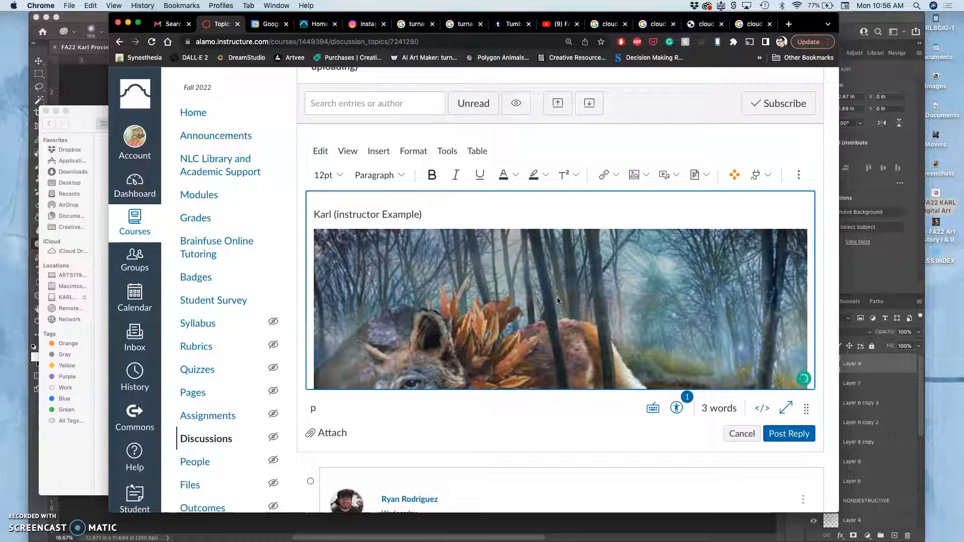
click(754, 244)
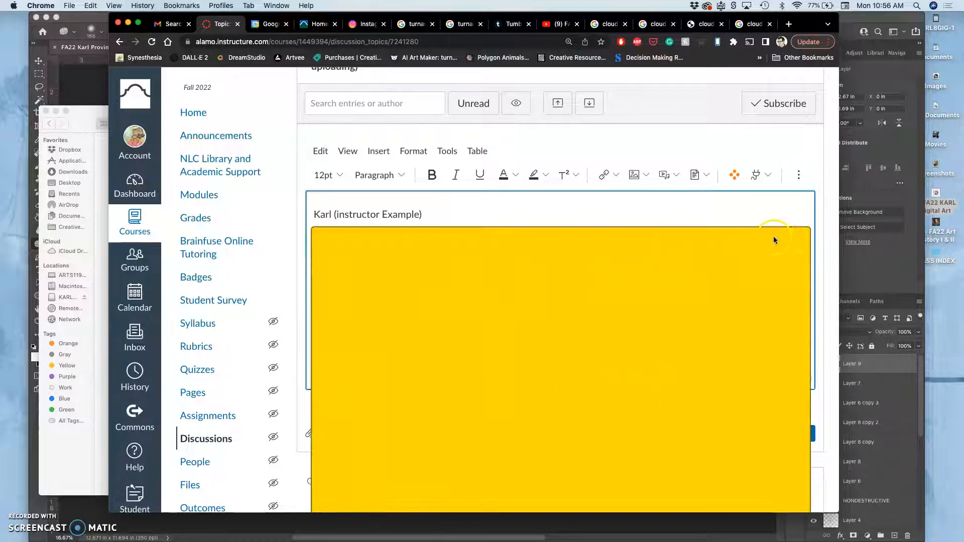
drag(806, 229, 717, 250)
scroll(555, 314, down, 3)
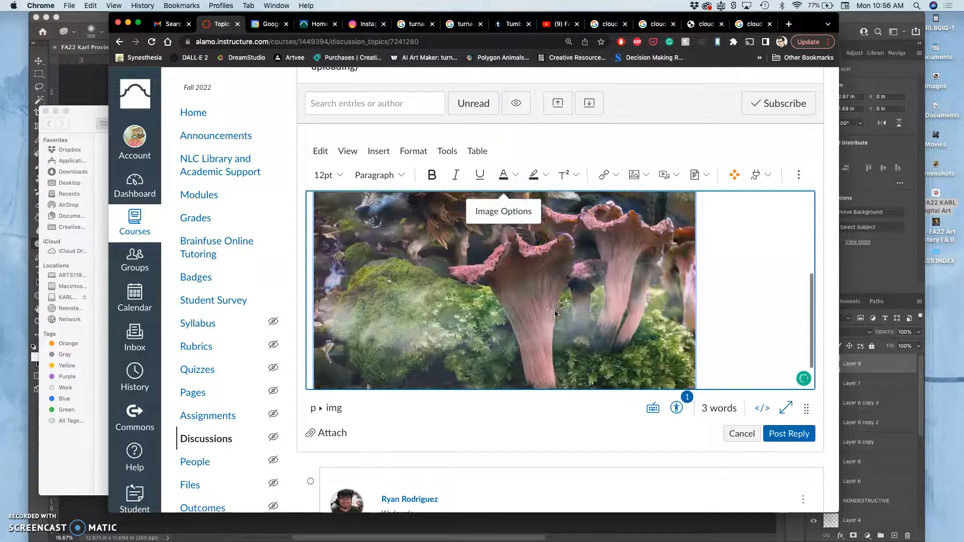
Start a new line below the composite in the reply, and switch to Photoshop to check the document's dimensions and resolution in Image Size.
click(713, 355)
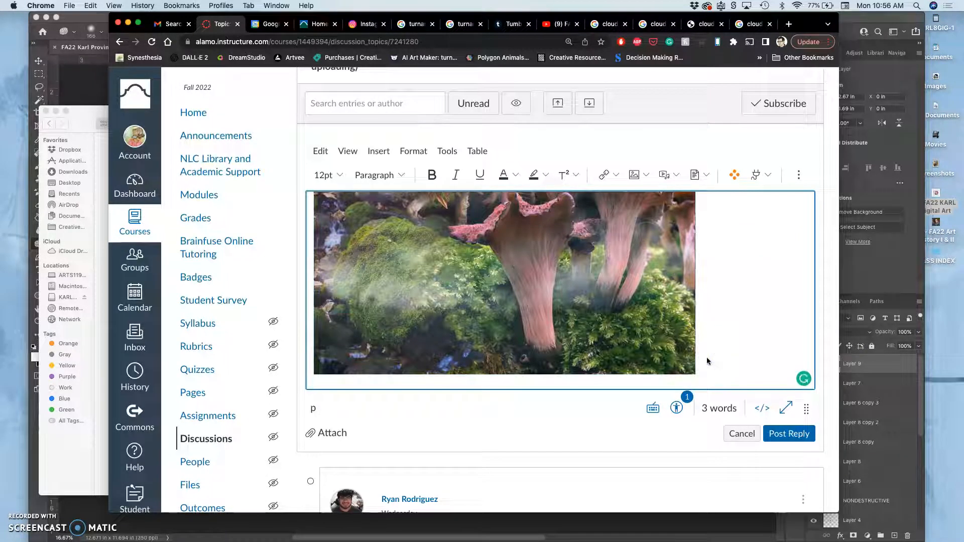
key(Return)
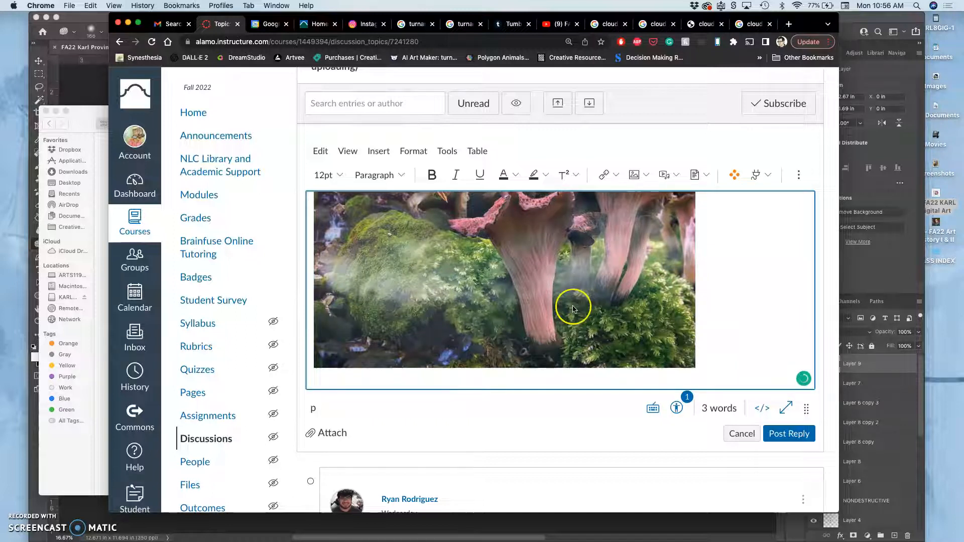
click(88, 89)
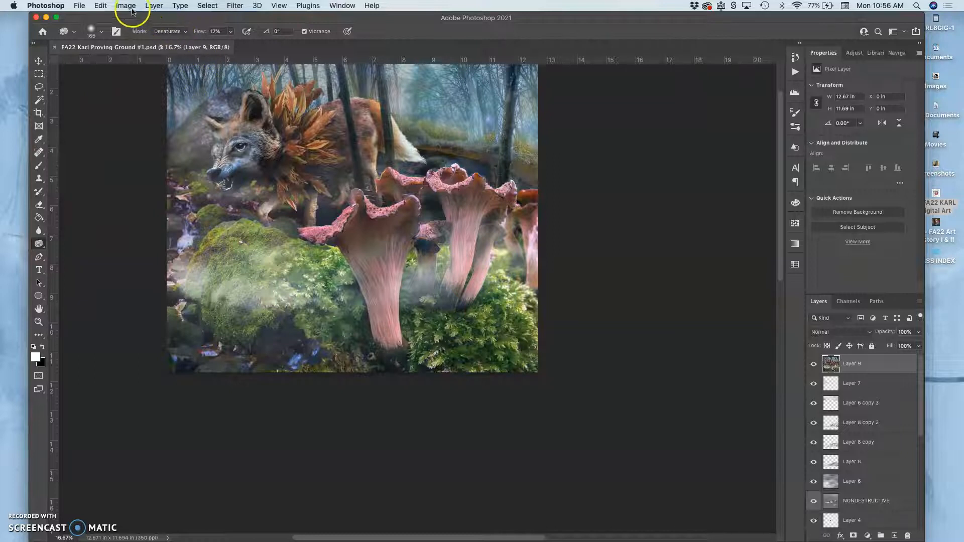
click(124, 7)
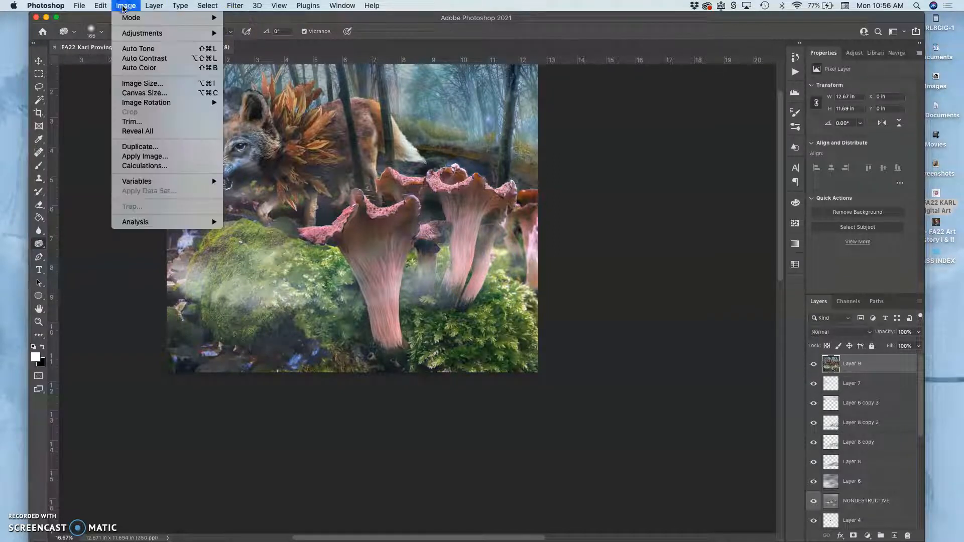
click(134, 84)
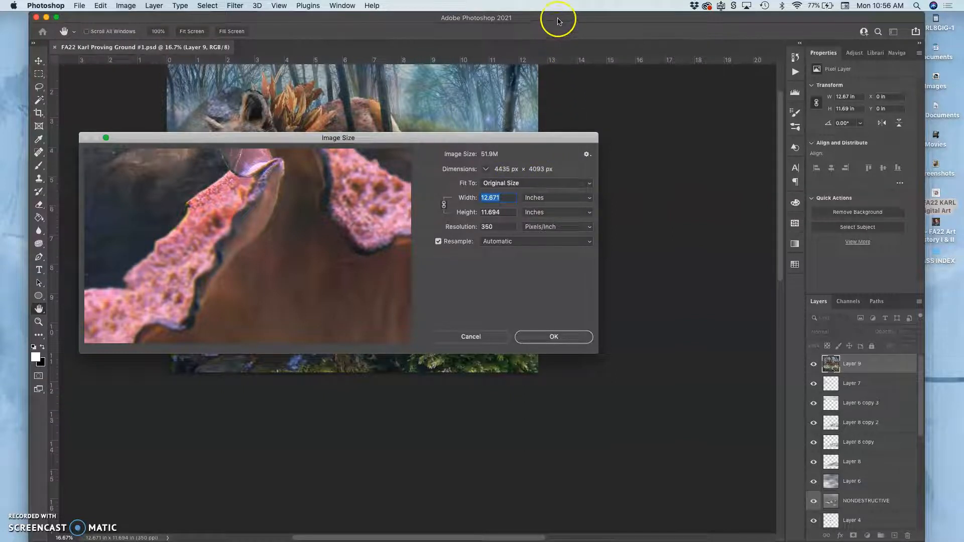
mouse_move(551, 23)
mouse_down()
mouse_move(531, 48)
mouse_move(535, 22)
mouse_up()
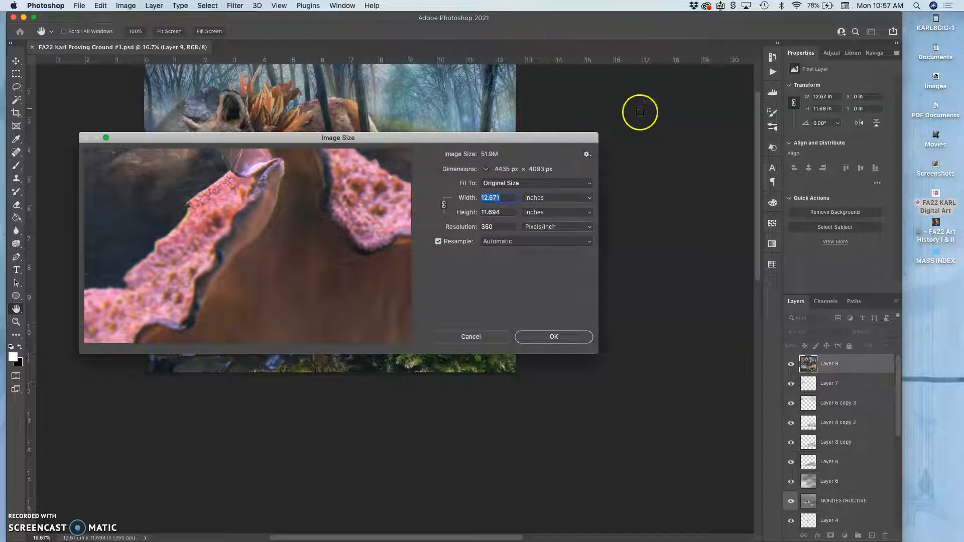
drag(641, 21, 689, 316)
Return to the reply in Chrome and write "12.5 x 11.5 inches at 350 pixels per inch (ppi) -" on the line below the image.
click(738, 277)
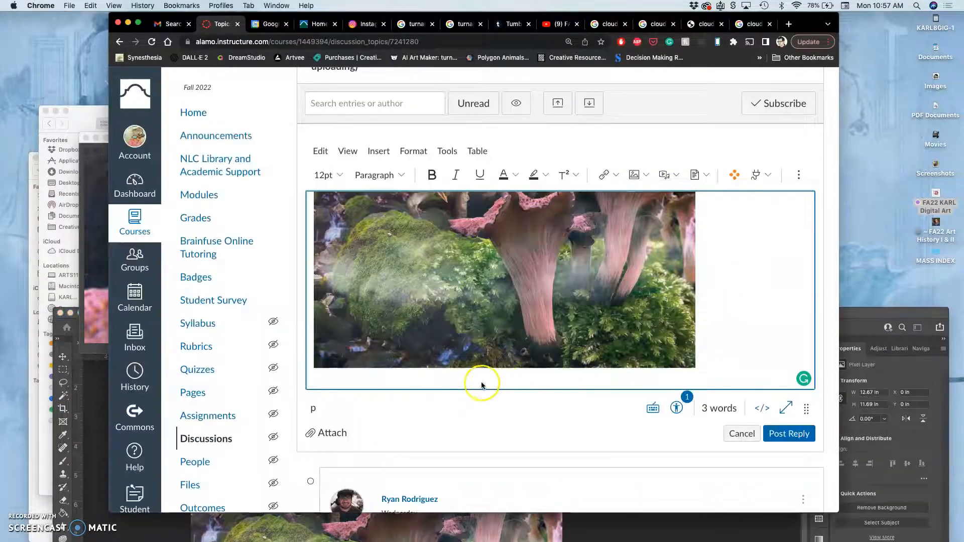
text(12.5 x 11.5 inches)
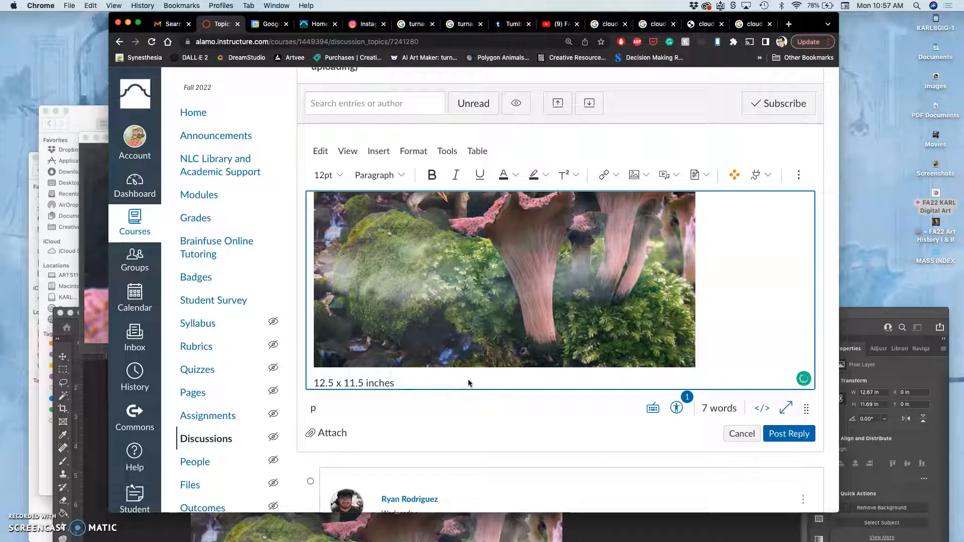
text(at 350 pixels per inch (ppi) -)
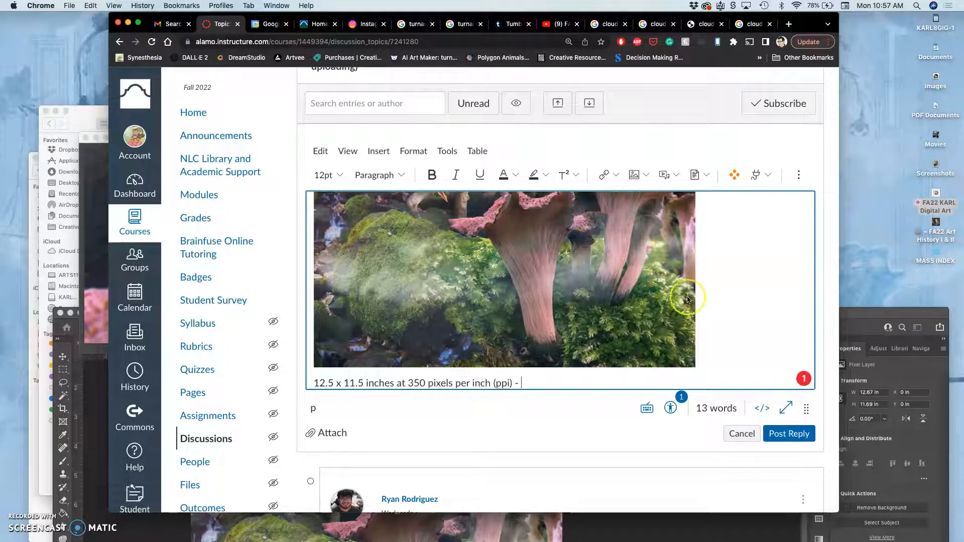